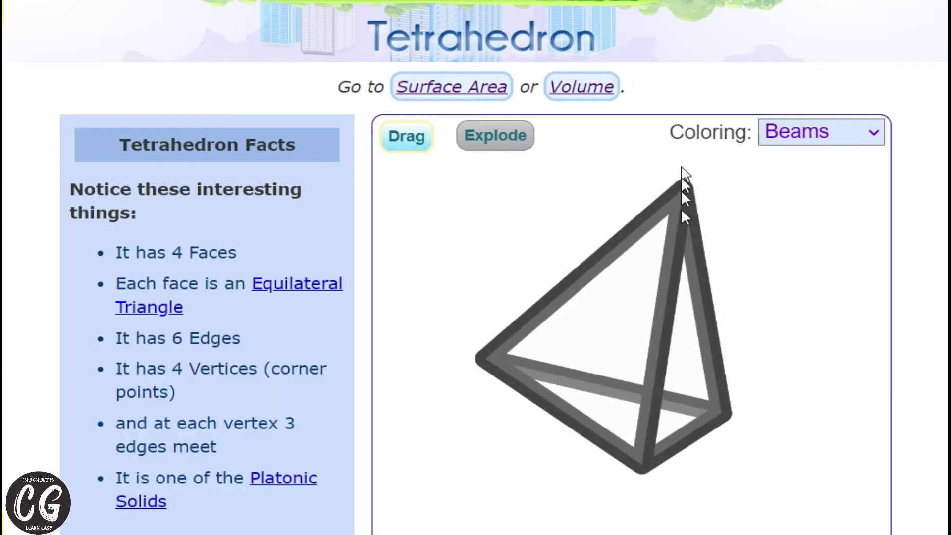
Step: Rotate the tetrahedron, first with Multi colouring and then with PureGlass colouring
mouse_move(682, 191)
mouse_down()
mouse_move(643, 484)
mouse_move(601, 418)
mouse_move(662, 399)
mouse_move(675, 340)
mouse_move(616, 371)
mouse_move(619, 383)
mouse_move(547, 199)
mouse_move(737, 401)
mouse_move(609, 267)
mouse_up()
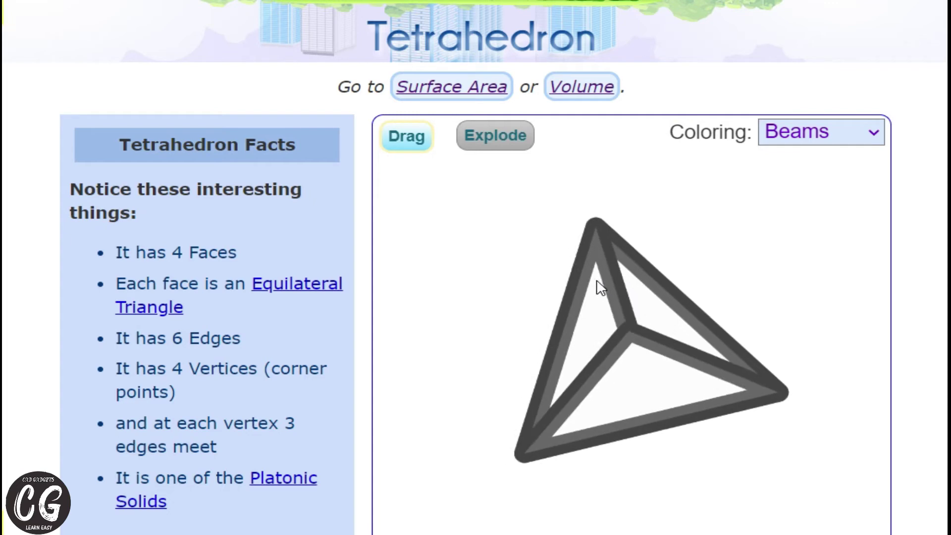
click(817, 139)
click(818, 155)
mouse_move(733, 272)
mouse_down()
mouse_move(547, 272)
mouse_move(533, 531)
mouse_move(809, 356)
mouse_move(832, 208)
mouse_up()
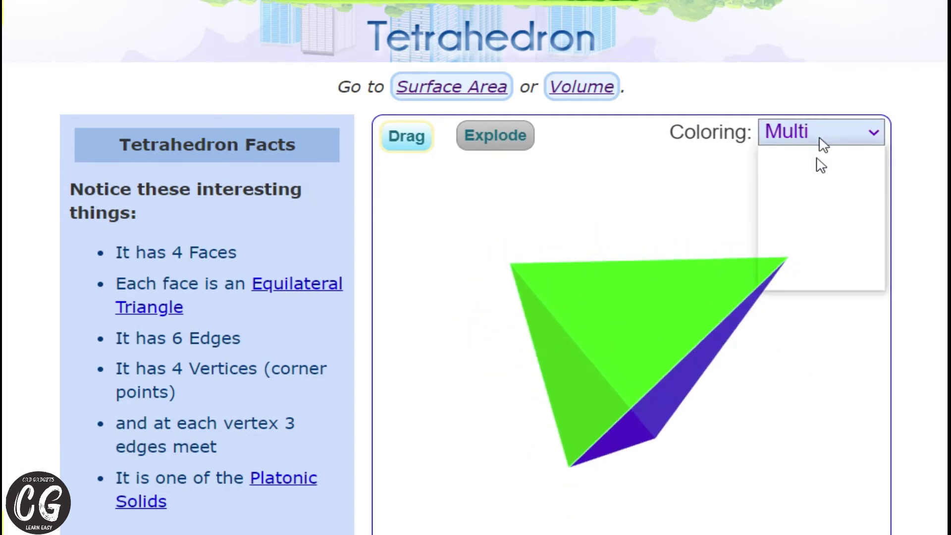
click(813, 253)
mouse_move(792, 261)
mouse_down()
mouse_move(488, 223)
mouse_move(424, 456)
mouse_move(607, 283)
mouse_move(812, 302)
mouse_move(503, 378)
mouse_move(380, 255)
mouse_move(755, 395)
mouse_move(691, 461)
mouse_move(735, 259)
mouse_move(811, 214)
mouse_up()
Step: Turn the tetrahedron to a new pose, set it back to Beams, and rotate it
drag(646, 237, 716, 315)
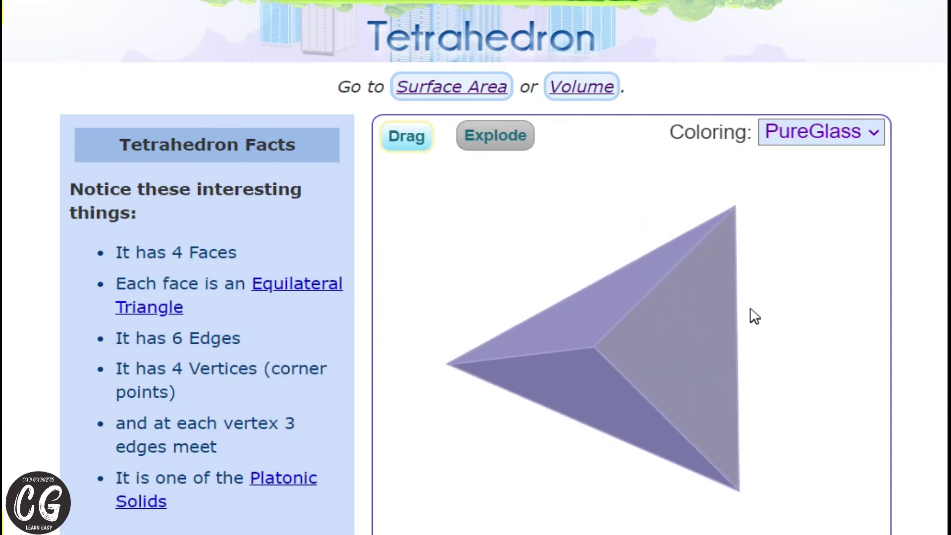
click(804, 135)
click(792, 276)
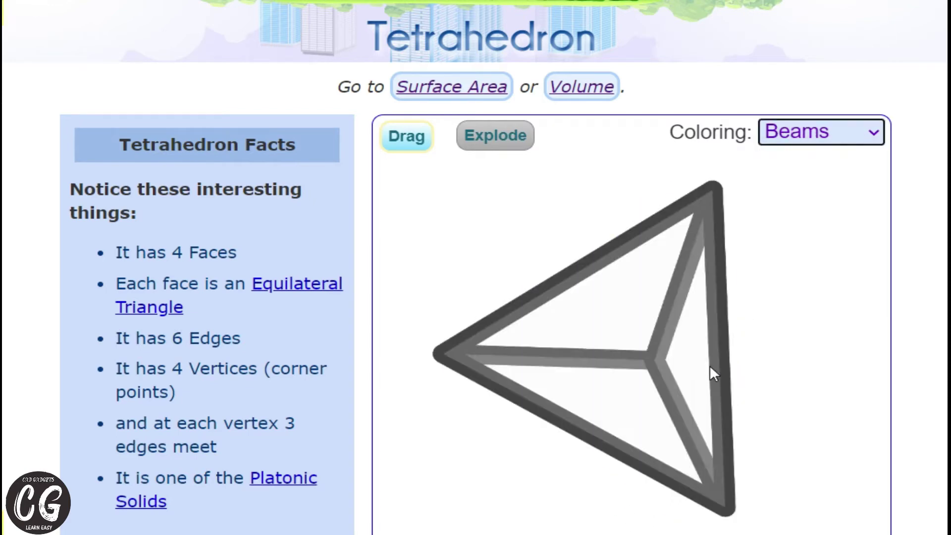
mouse_move(711, 378)
mouse_down()
mouse_move(480, 242)
mouse_move(619, 213)
mouse_up()
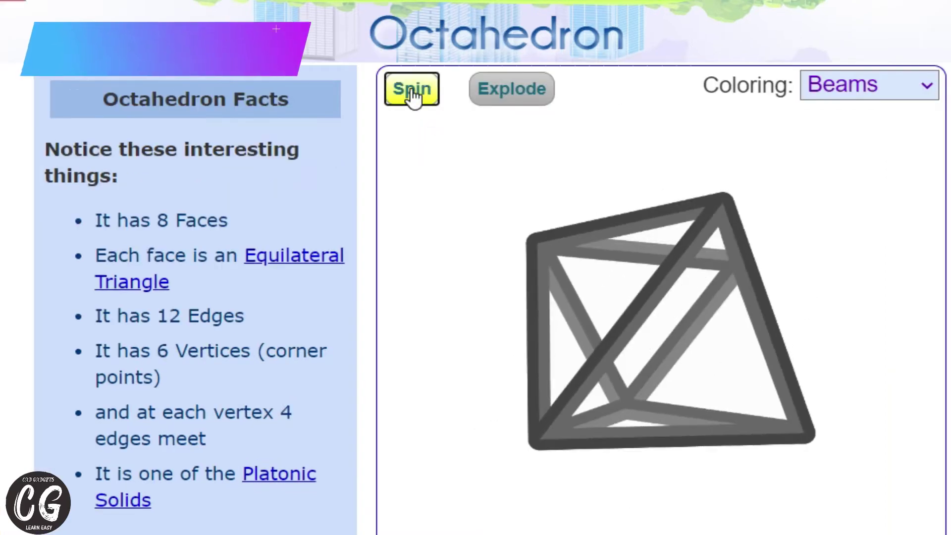
Step: Switch the octahedron from Spin to Drag and rotate it to inspect its edges
click(410, 92)
drag(609, 315, 710, 365)
mouse_move(643, 365)
mouse_down()
mouse_move(615, 369)
mouse_move(590, 333)
mouse_up()
mouse_move(664, 311)
mouse_down()
mouse_move(669, 249)
mouse_move(719, 267)
mouse_move(498, 359)
mouse_move(728, 215)
mouse_up()
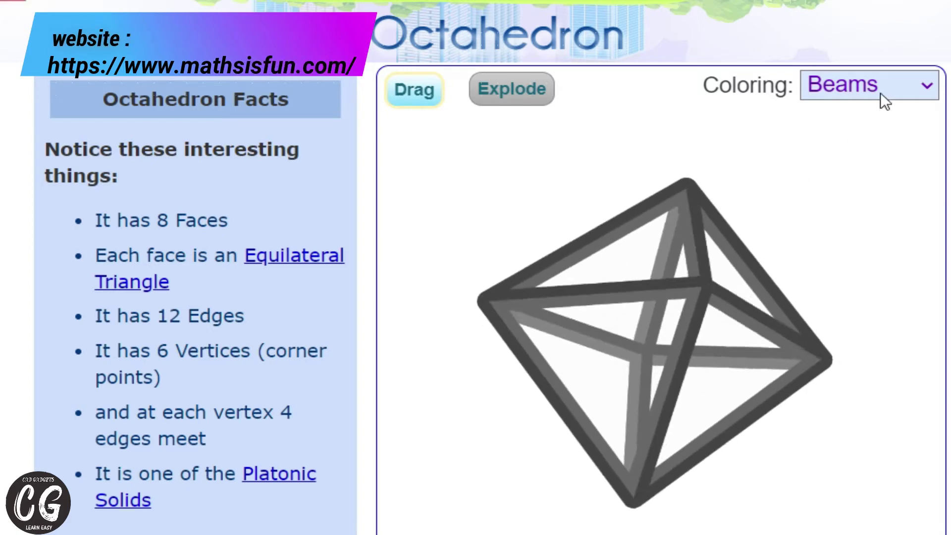
Step: View the octahedron as PureGlass, then return it to Beams and rotate it
click(880, 91)
click(859, 220)
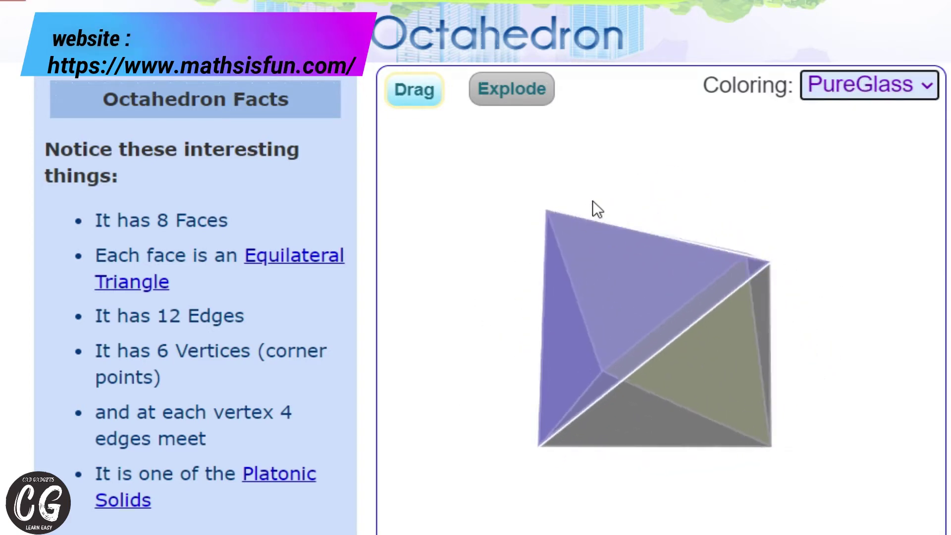
mouse_move(897, 150)
mouse_down()
mouse_move(610, 298)
mouse_move(389, 355)
mouse_move(331, 383)
mouse_move(731, 245)
mouse_up()
click(879, 84)
click(856, 249)
drag(635, 255, 577, 367)
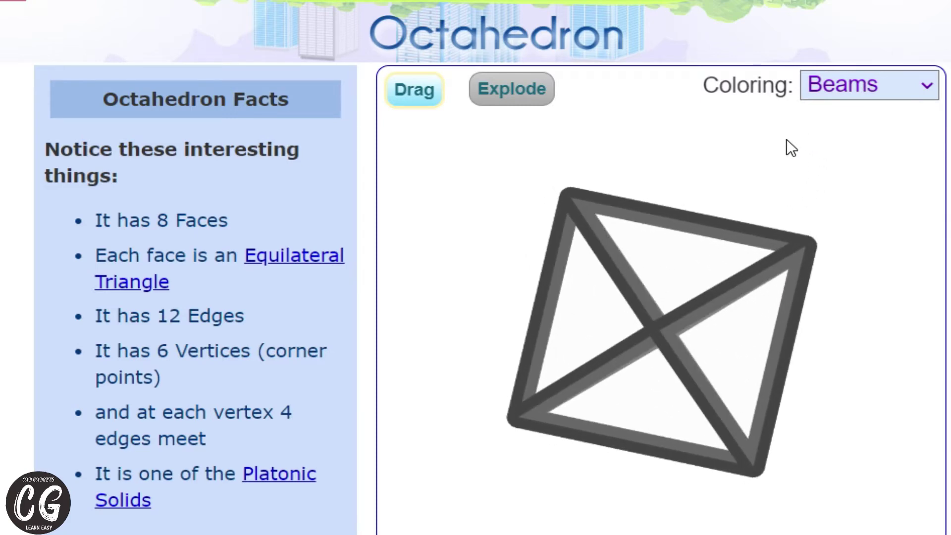
Step: Rotate the beam octahedron through several poses, including symmetric and square-like views
mouse_move(757, 157)
mouse_down()
mouse_move(498, 295)
mouse_move(599, 505)
mouse_up()
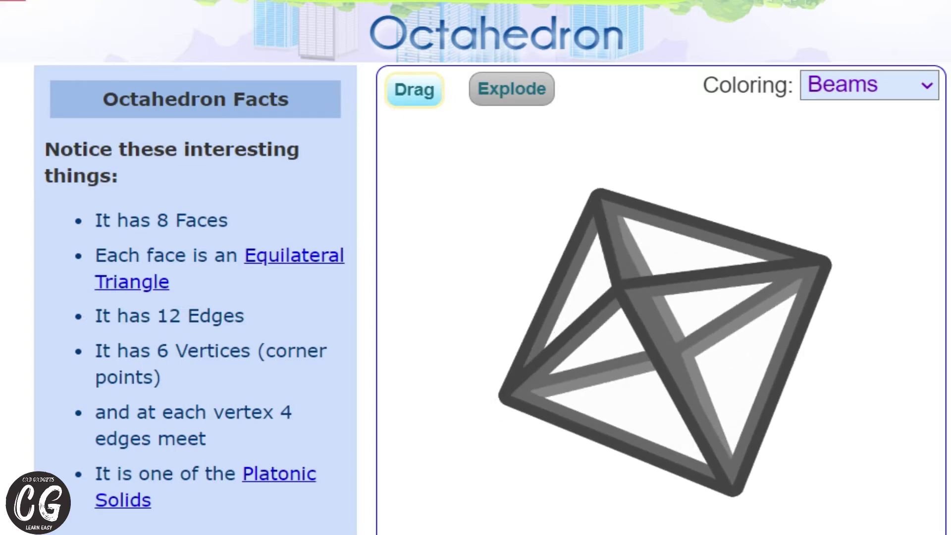
drag(644, 329, 388, 238)
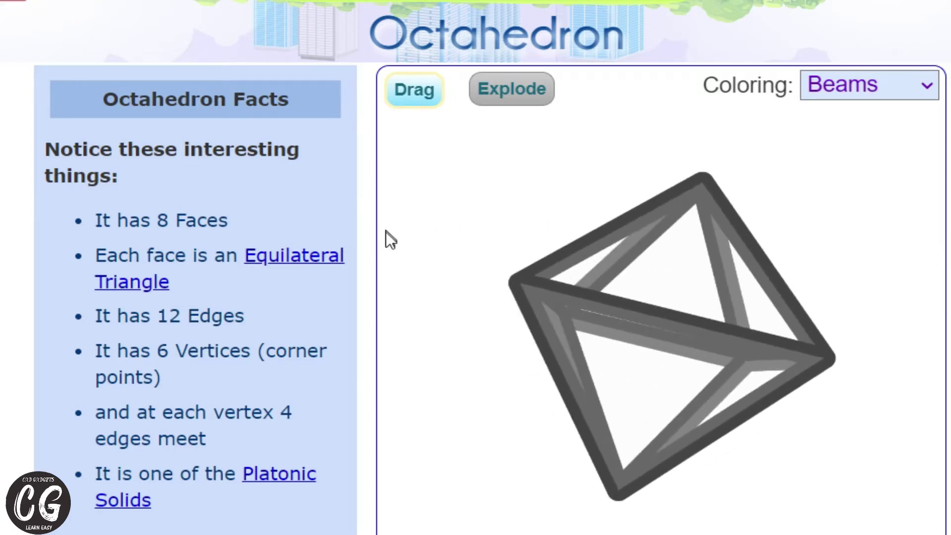
drag(638, 286, 784, 273)
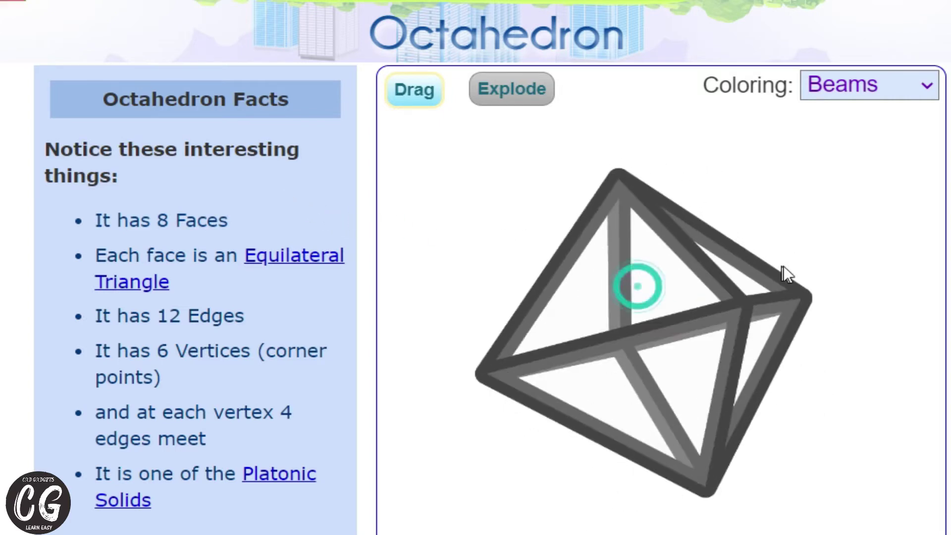
drag(791, 218, 370, 408)
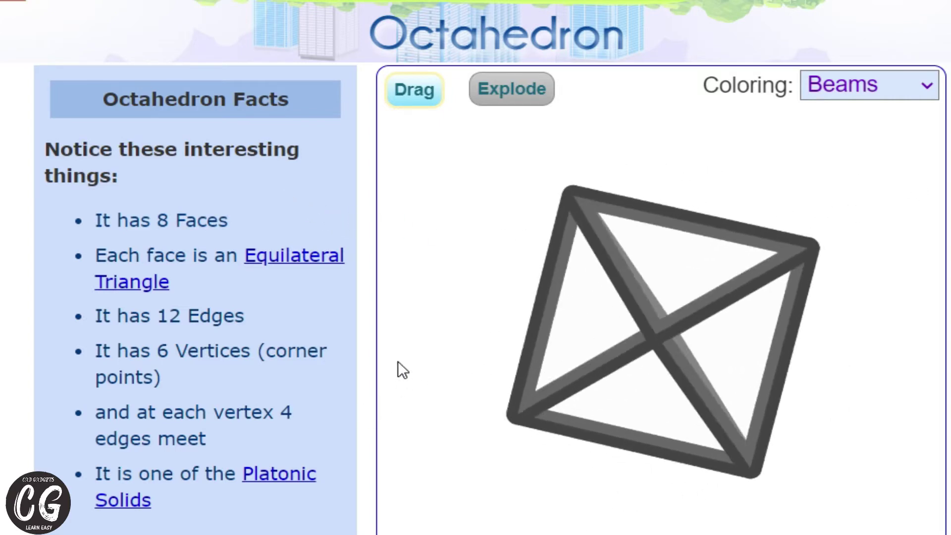
drag(459, 391, 827, 223)
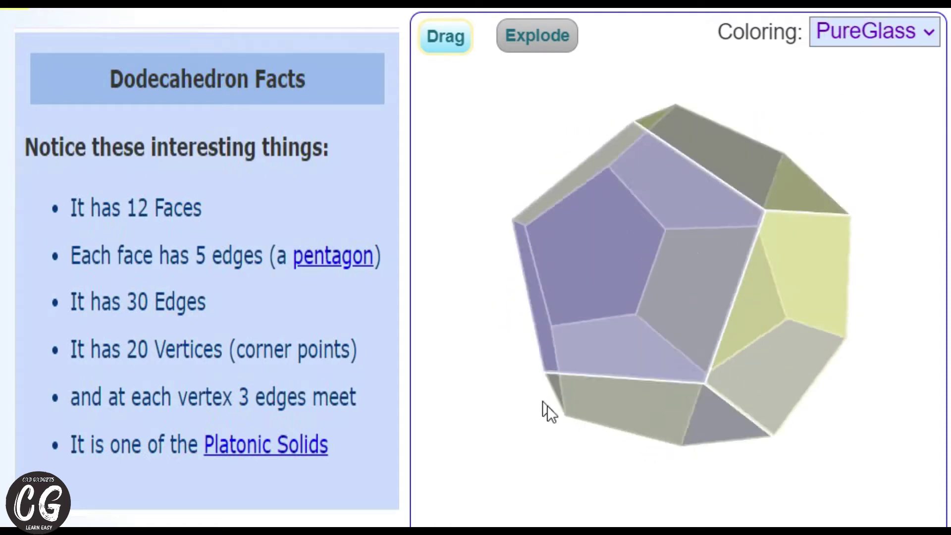
Step: Render the dodecahedron Shaded, then Multi, and stop its spin for hand rotation
click(840, 37)
click(856, 87)
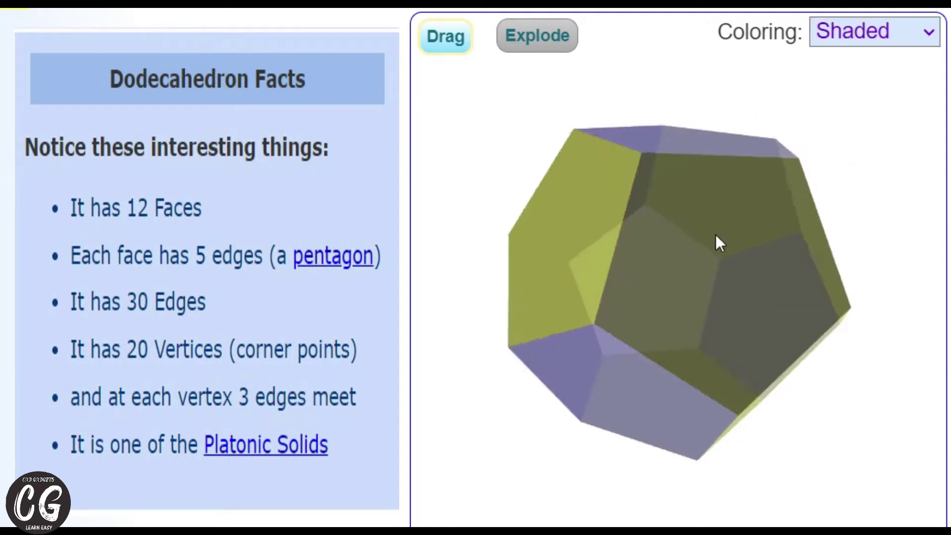
mouse_move(706, 238)
mouse_down()
mouse_move(503, 370)
mouse_move(794, 368)
mouse_up()
click(851, 23)
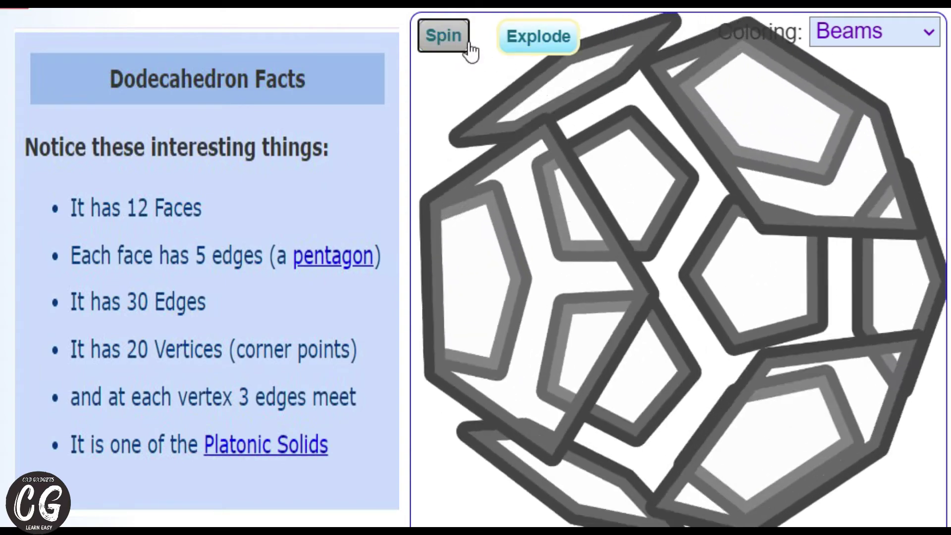
click(461, 43)
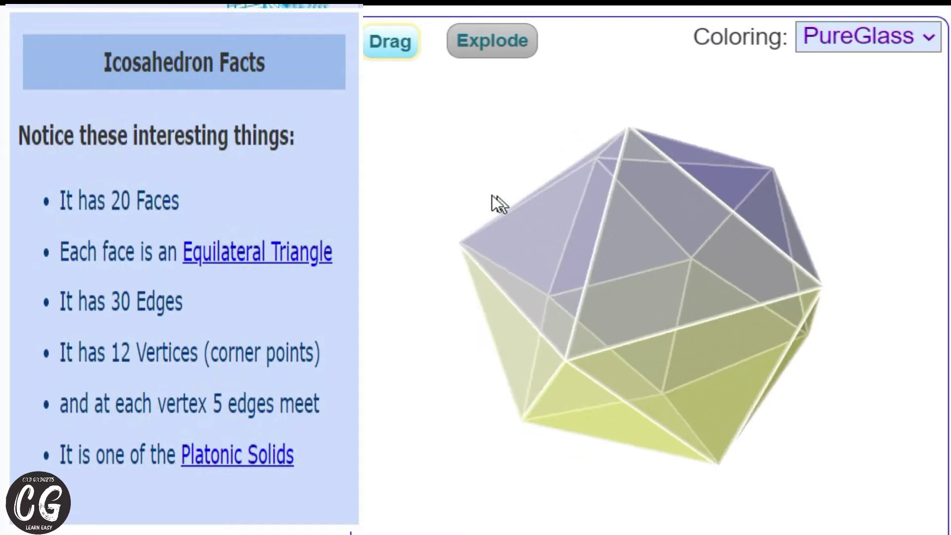
Step: Switch the icosahedron from Drag to Spin so it rotates automatically
click(390, 44)
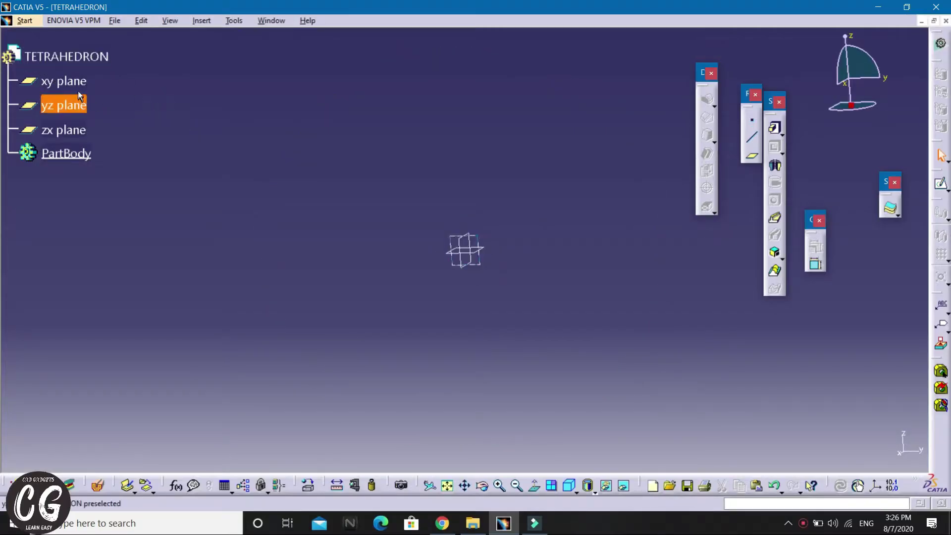
Step: On the xy plane, draw a three-corner triangle profile closed back at the apex
click(79, 85)
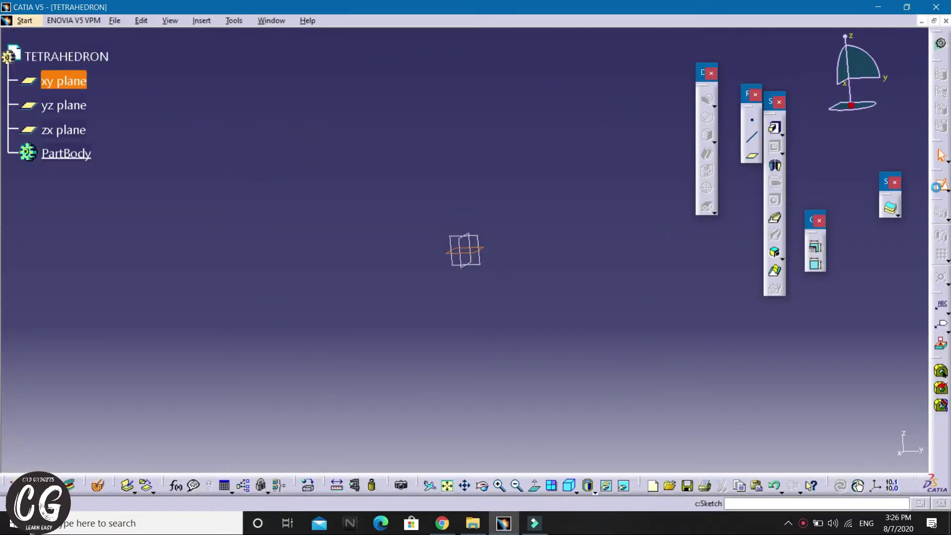
click(940, 184)
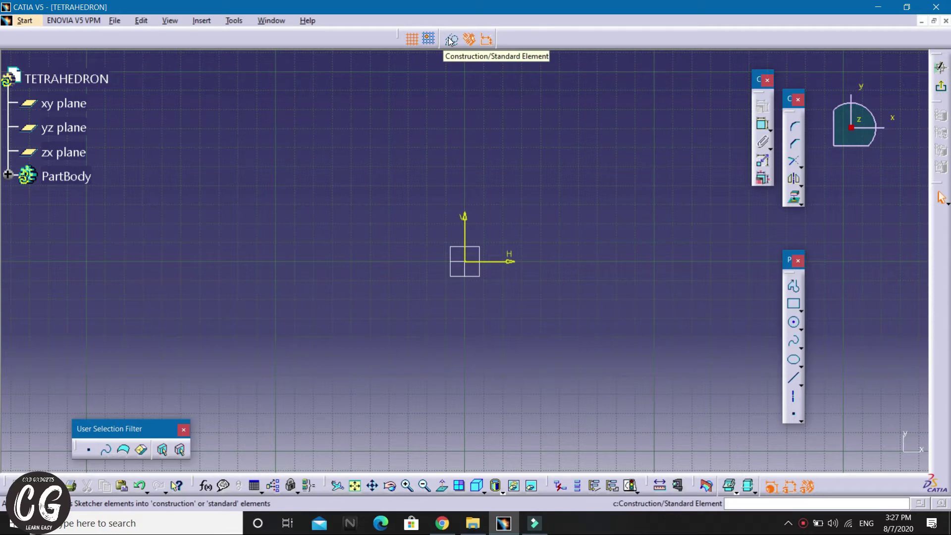
click(794, 286)
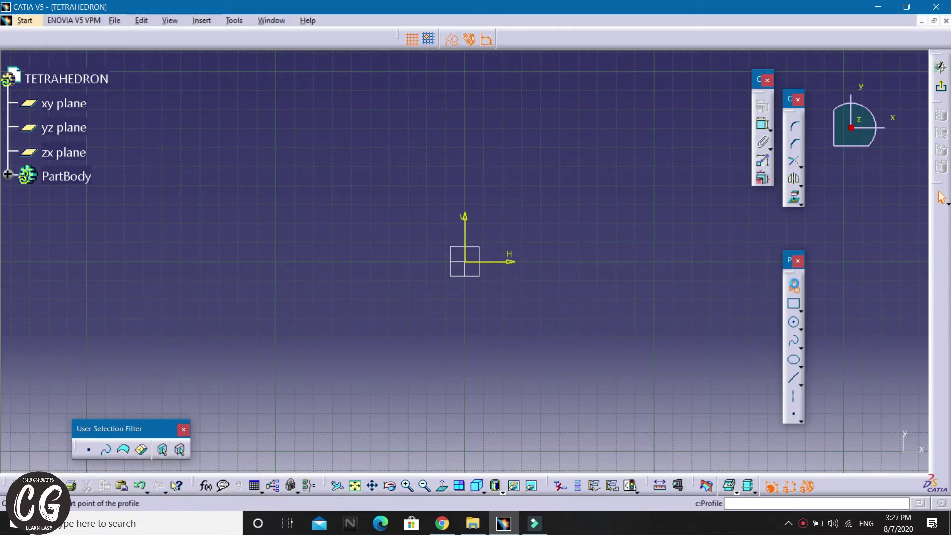
click(468, 132)
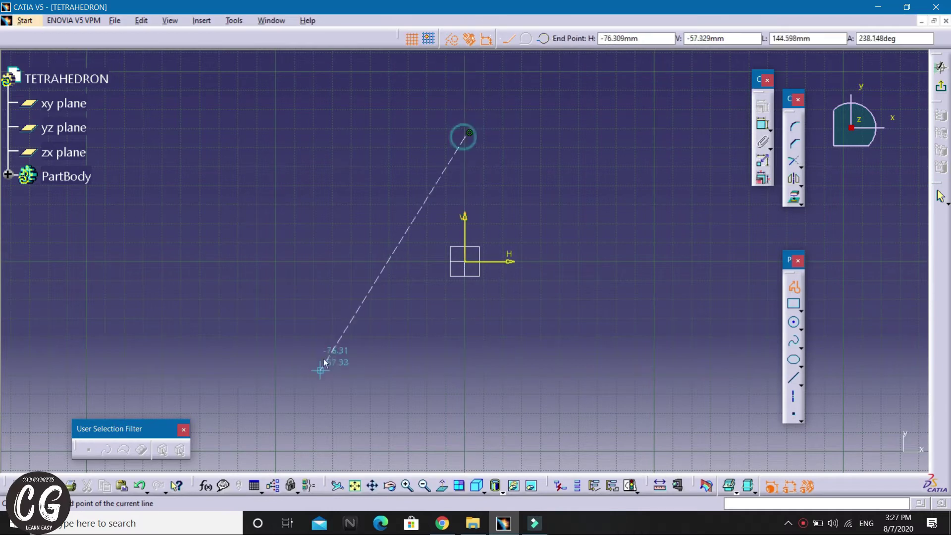
click(335, 305)
click(581, 305)
click(468, 138)
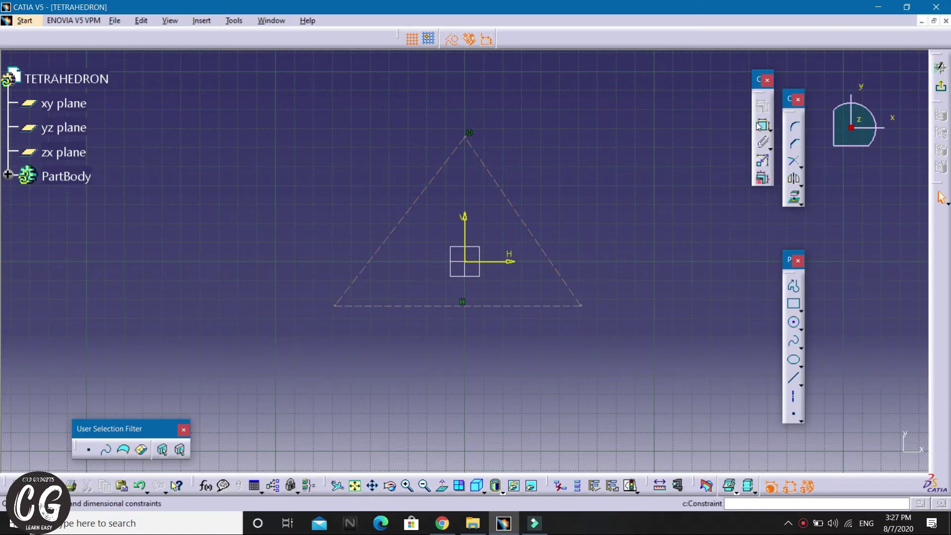
Step: Dimension the right and bottom triangle edges to 100 each
click(554, 264)
double_click(573, 214)
text(100)
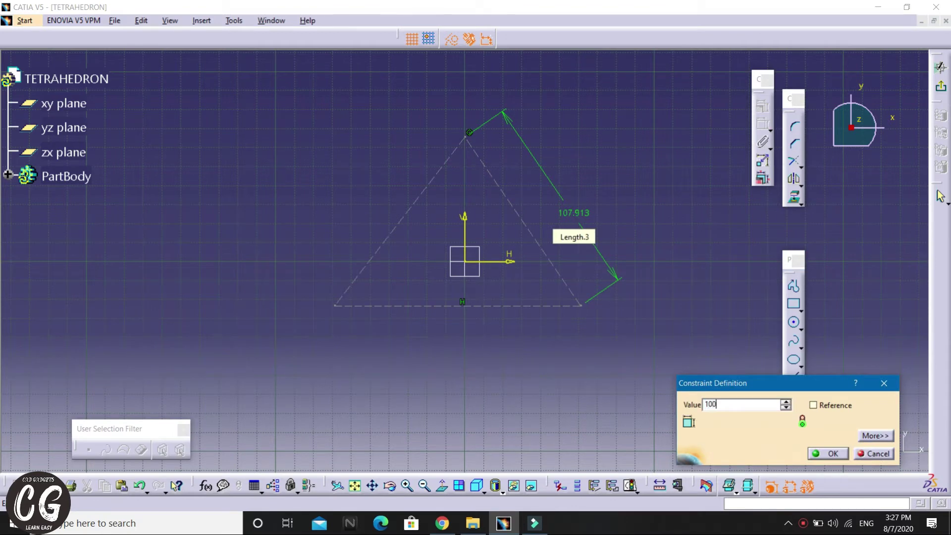
key(Return)
click(522, 324)
double_click(520, 316)
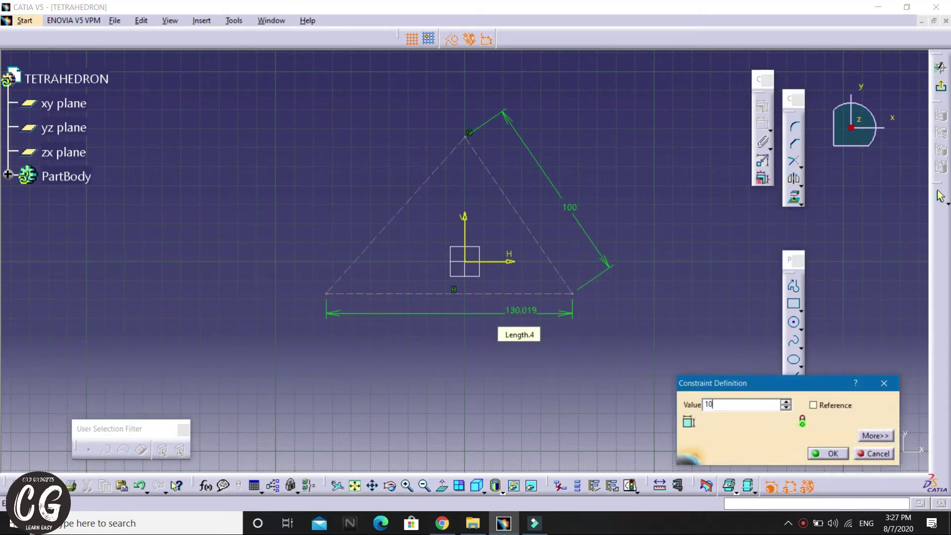
key(Return)
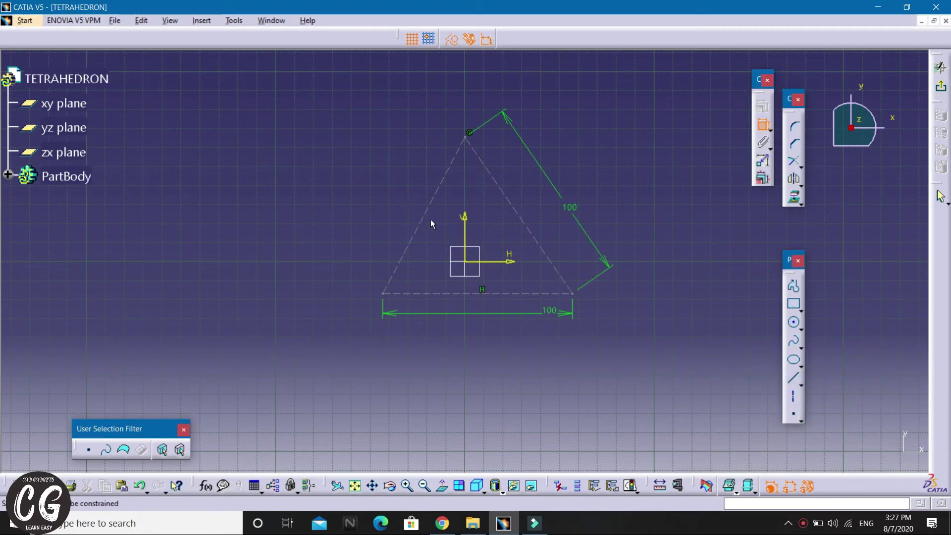
Step: Set the left edge to 100, then apply a context-menu option to the left and bottom edges
click(427, 217)
click(373, 201)
double_click(369, 199)
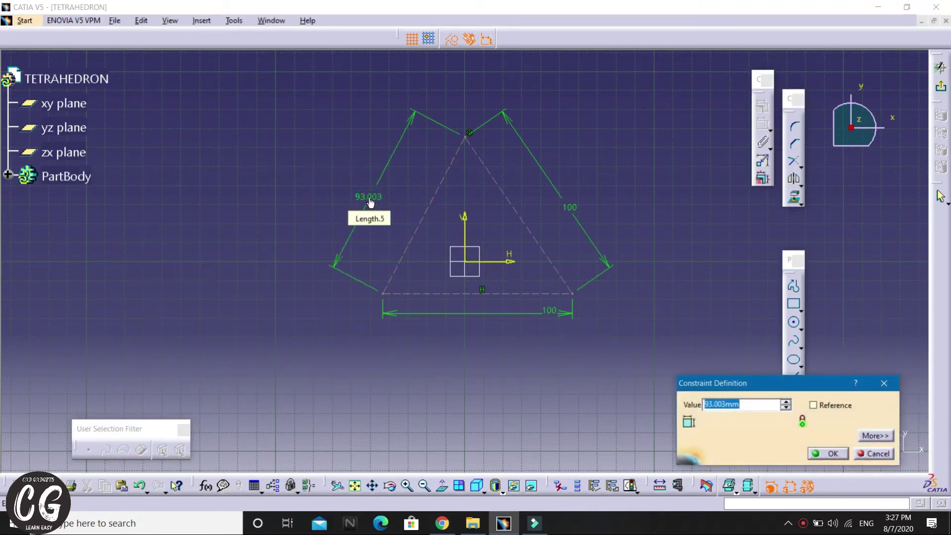
key(Return)
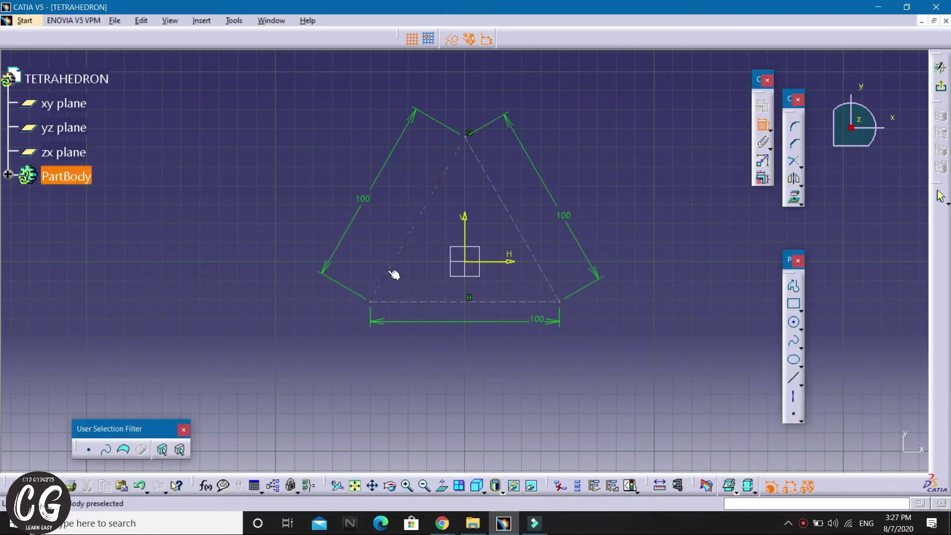
click(394, 297)
click(398, 300)
right_click(402, 280)
click(430, 495)
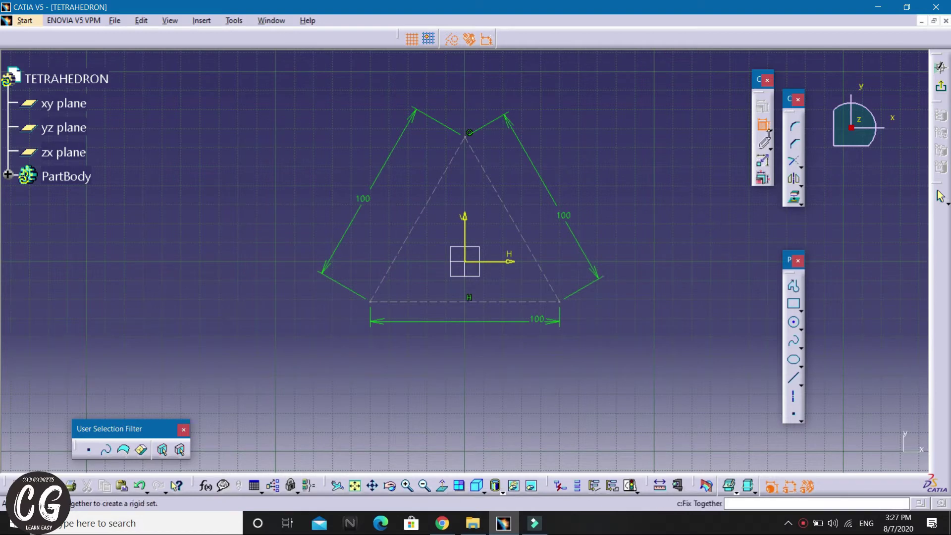
Step: Draw a line from the apex to the origin and an axis to the bottom-left corner
click(578, 154)
drag(472, 148, 468, 165)
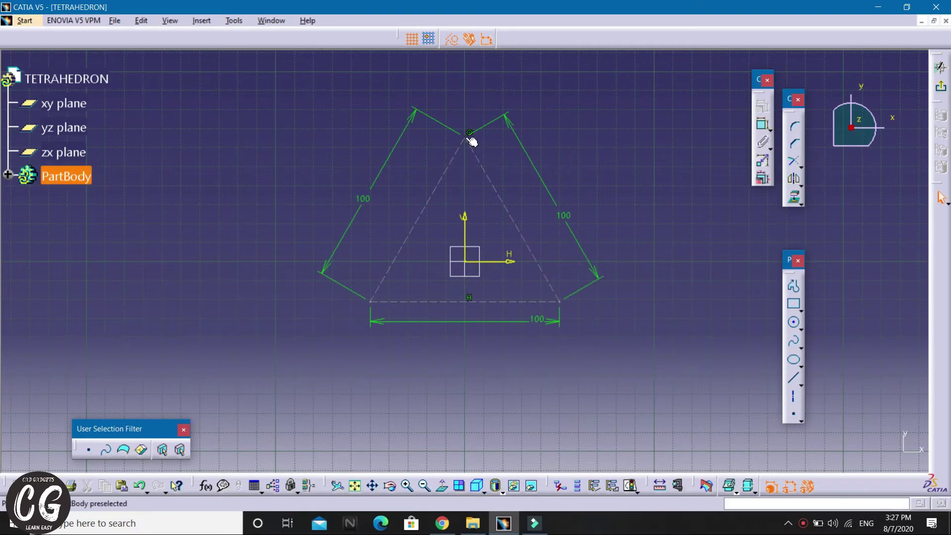
click(638, 194)
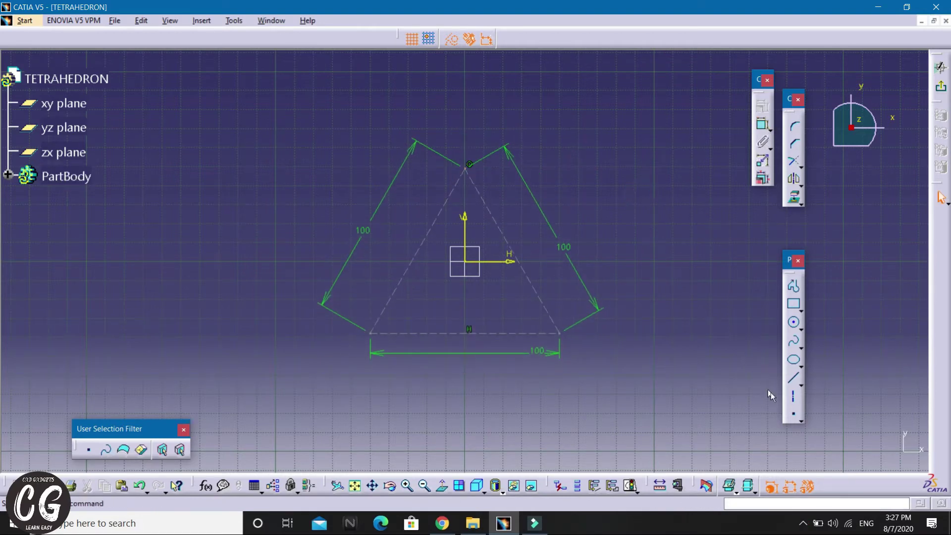
click(793, 397)
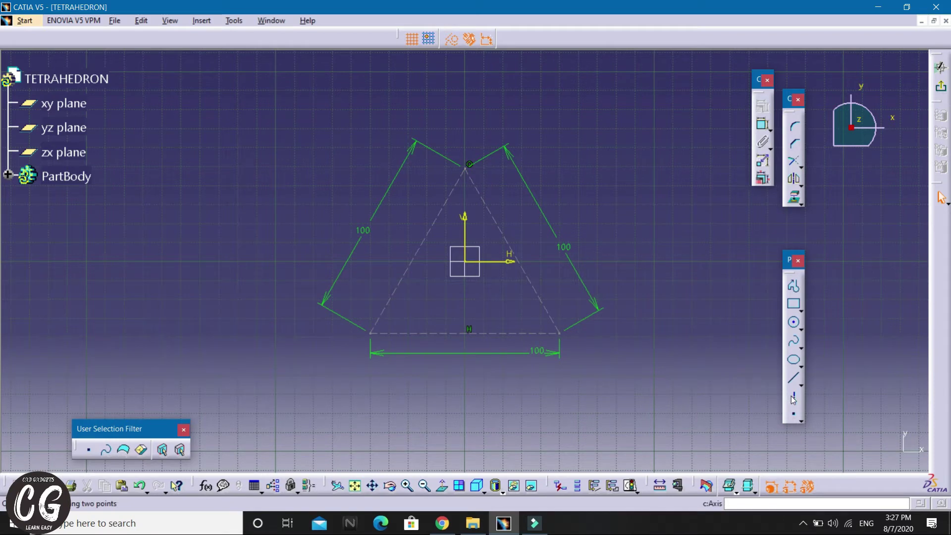
click(468, 170)
click(466, 261)
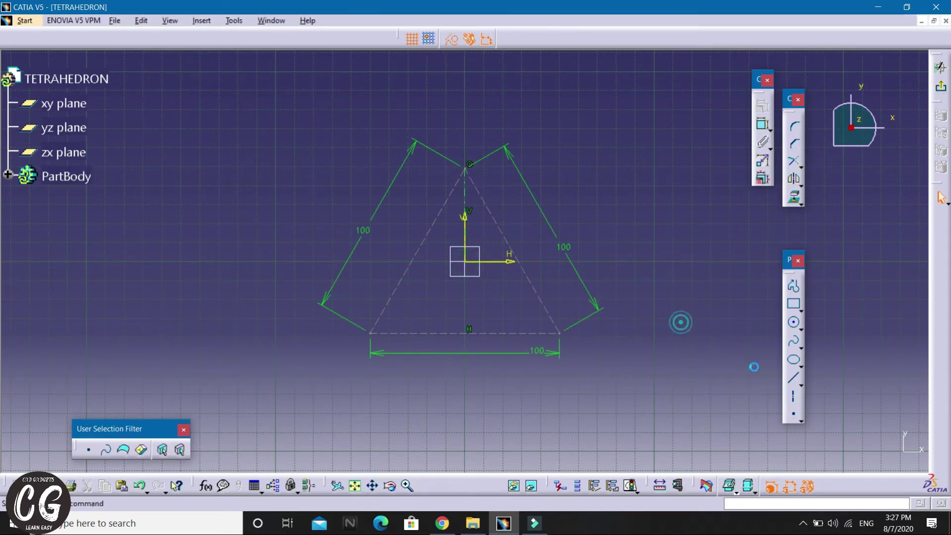
click(793, 399)
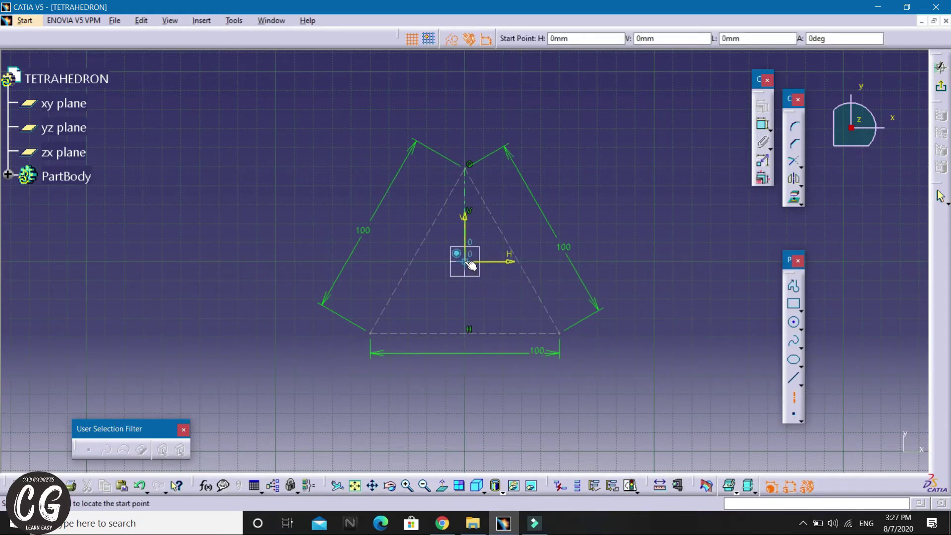
click(464, 262)
click(371, 331)
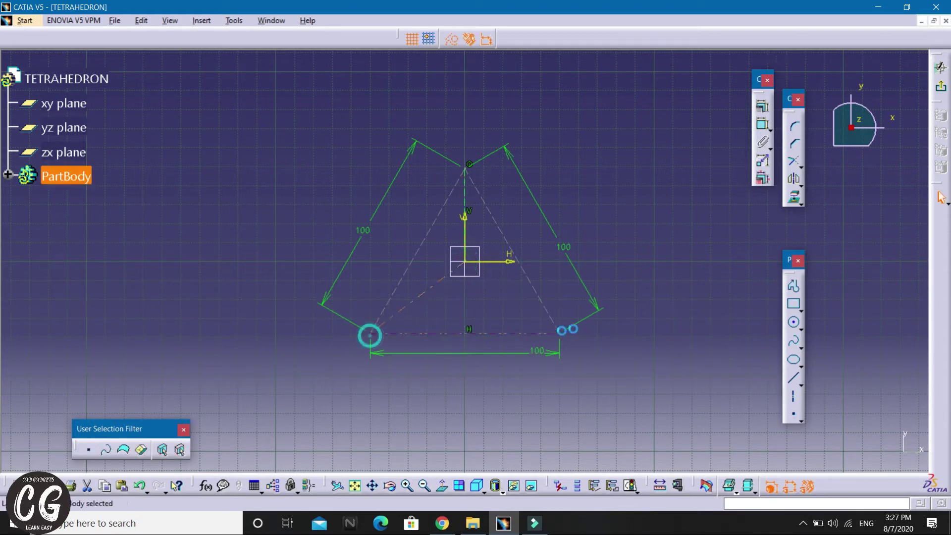
Step: Constrain the angle between the apex line and the bottom-left axis to 120°
click(761, 128)
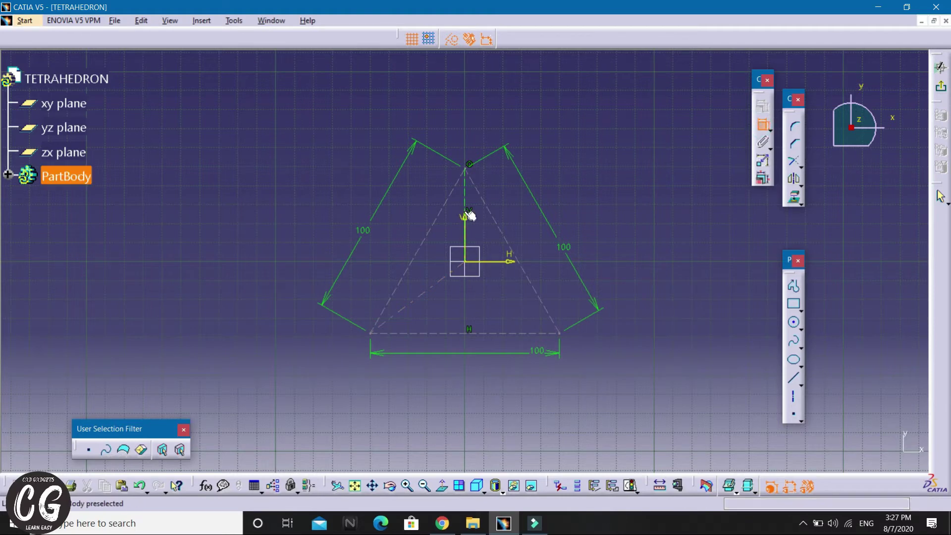
click(467, 202)
click(427, 294)
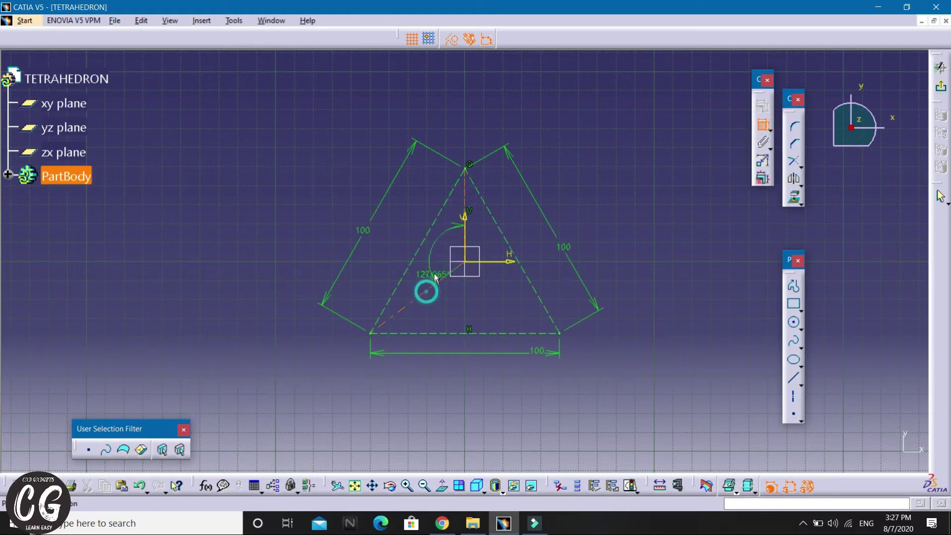
click(433, 268)
double_click(434, 268)
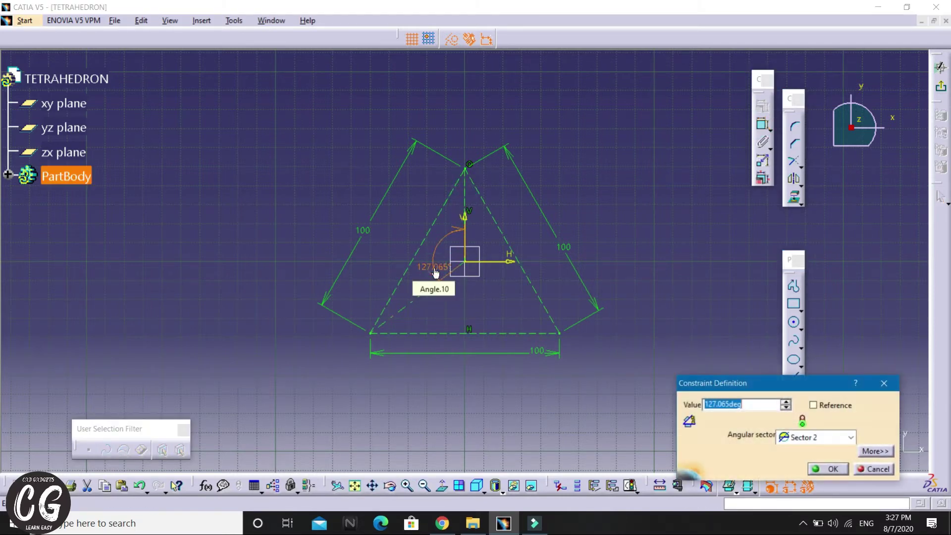
key(Return)
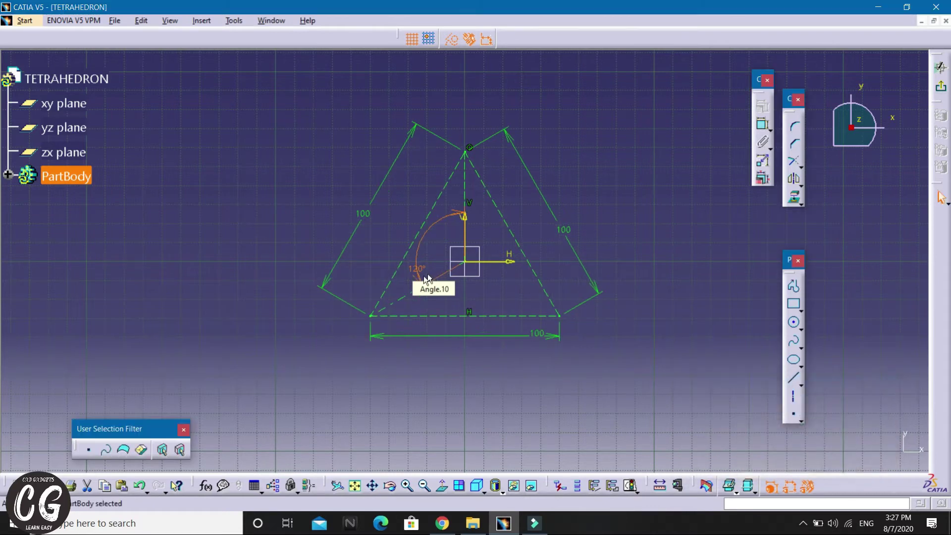
Step: Draw a line from the origin to the bottom-right corner and check its definition
click(793, 380)
click(464, 260)
click(563, 316)
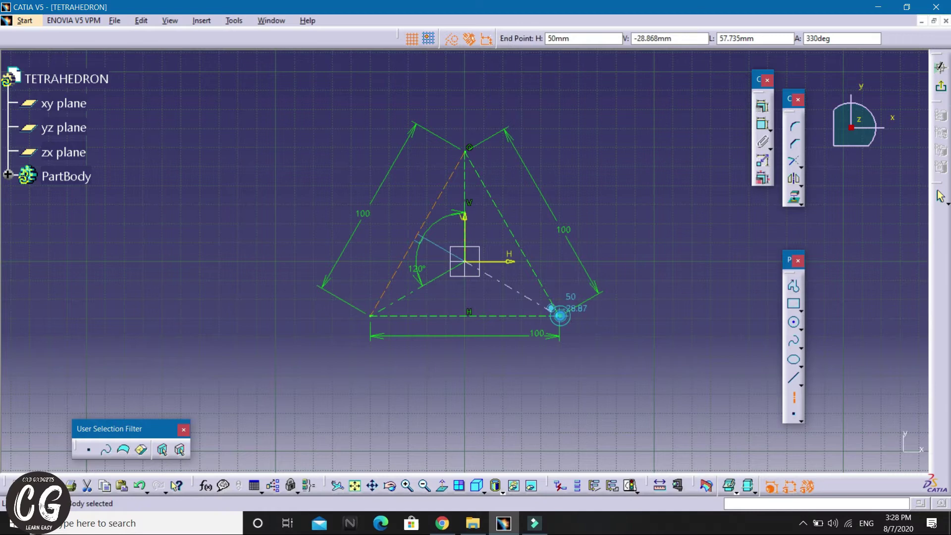
double_click(526, 295)
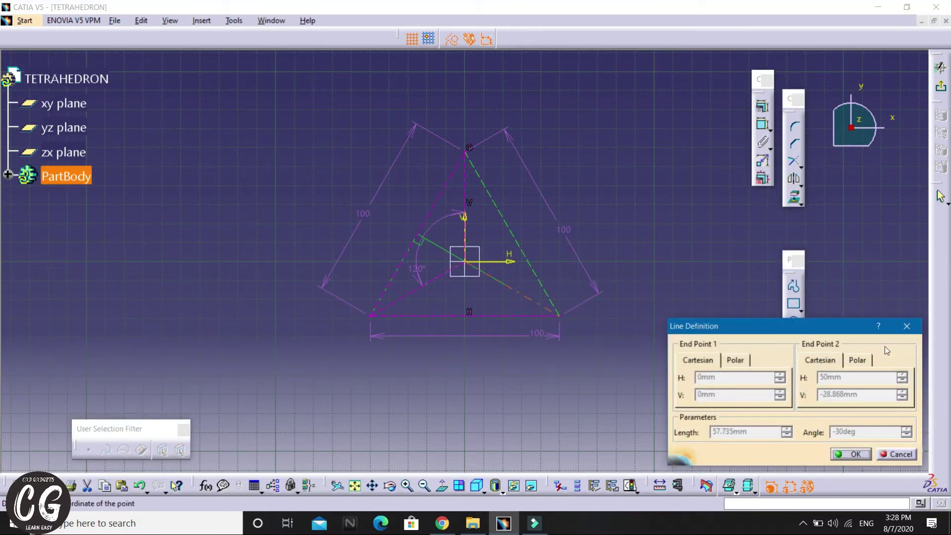
click(907, 329)
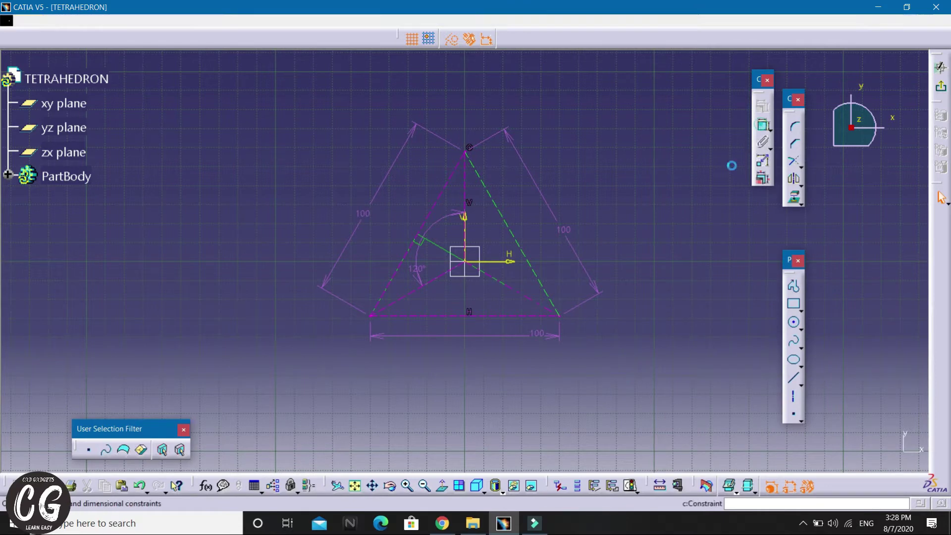
Step: Remove the redundant 120° angle constraints between the lower construction lines
click(456, 292)
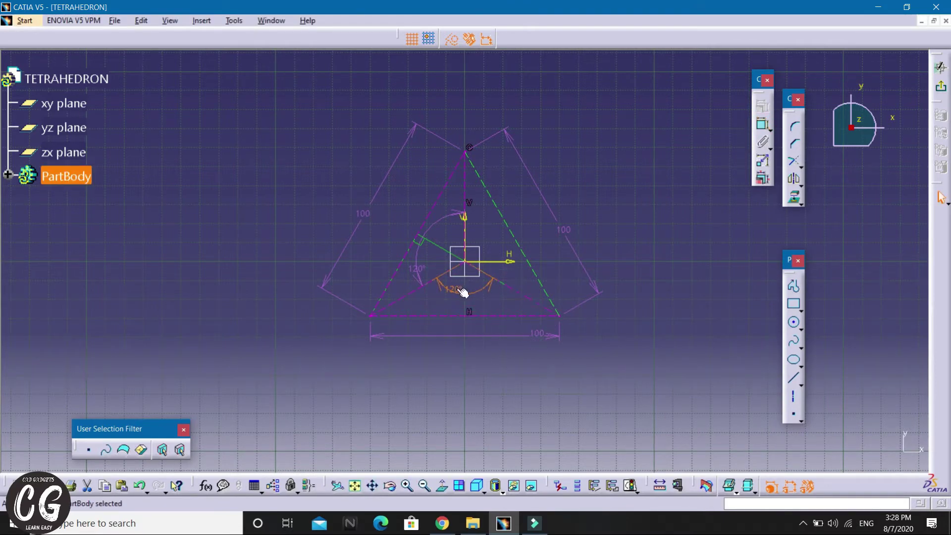
right_click(483, 294)
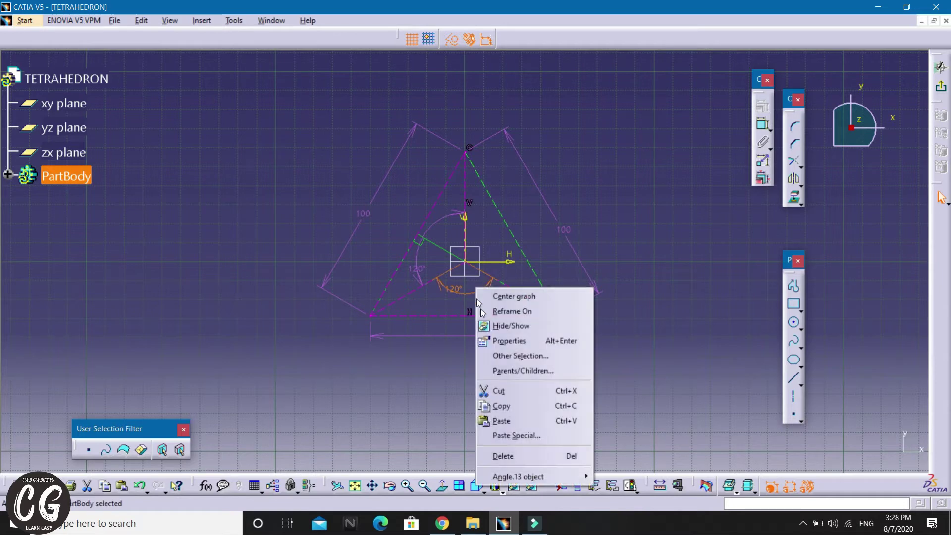
click(517, 458)
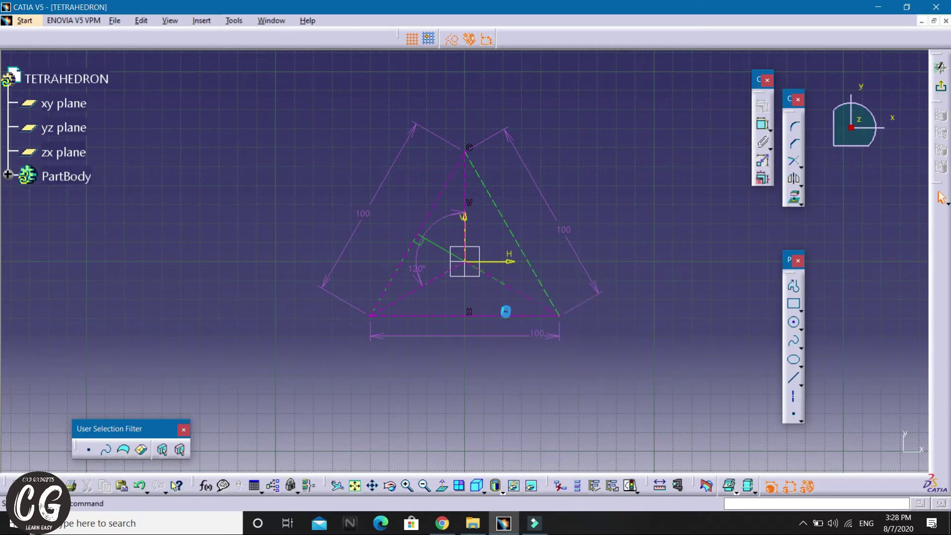
click(759, 127)
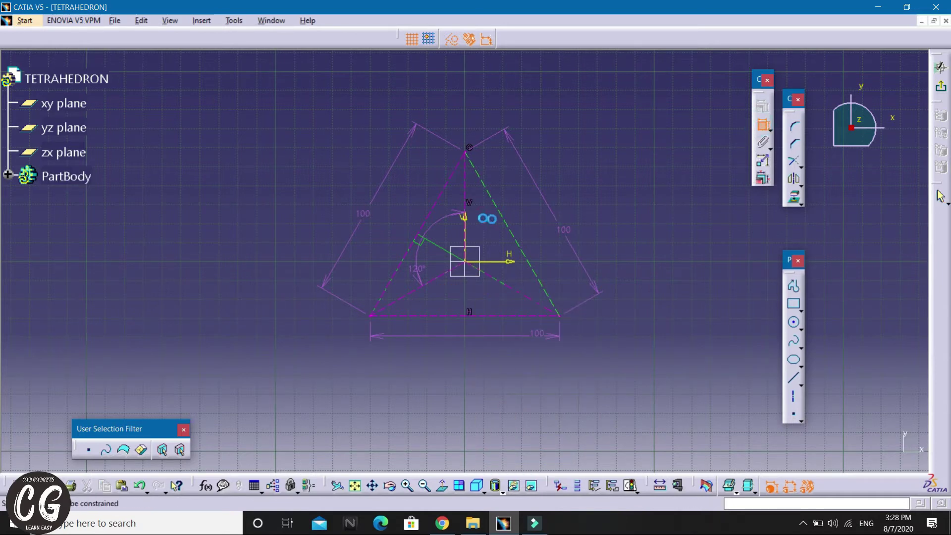
click(469, 192)
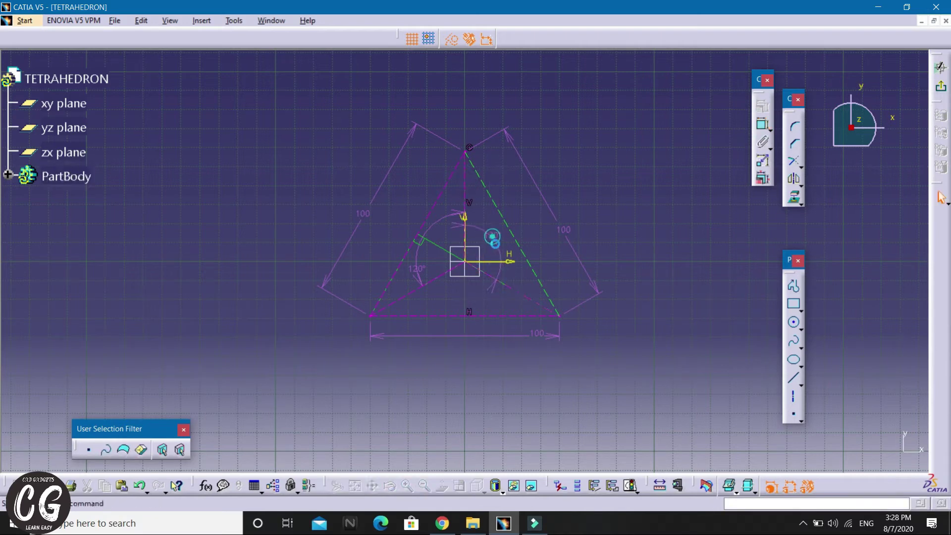
click(493, 238)
right_click(502, 245)
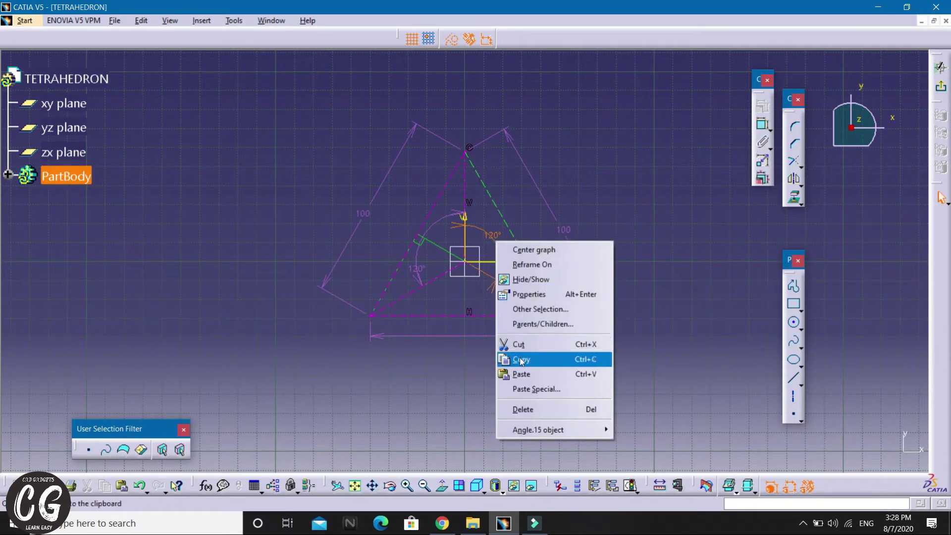
click(520, 410)
right_click(511, 291)
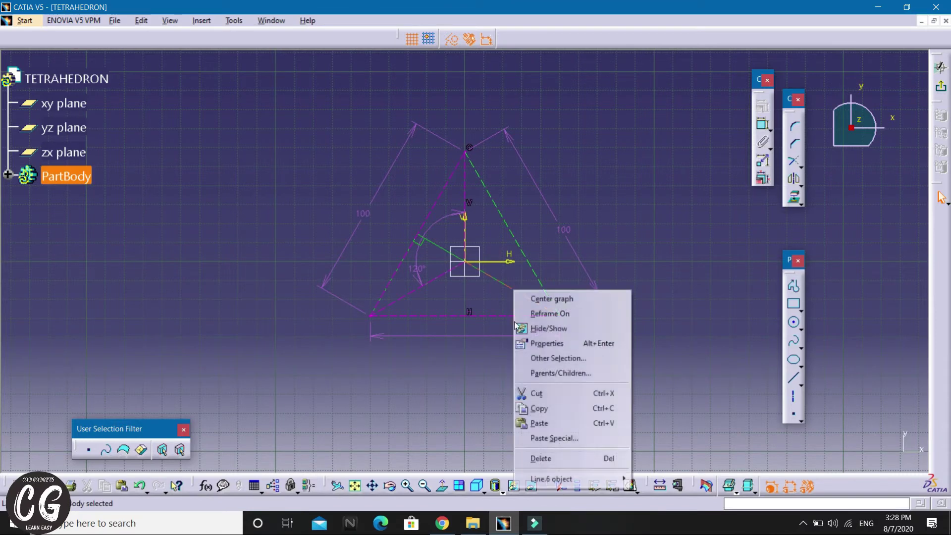
click(540, 457)
middle_click(570, 351)
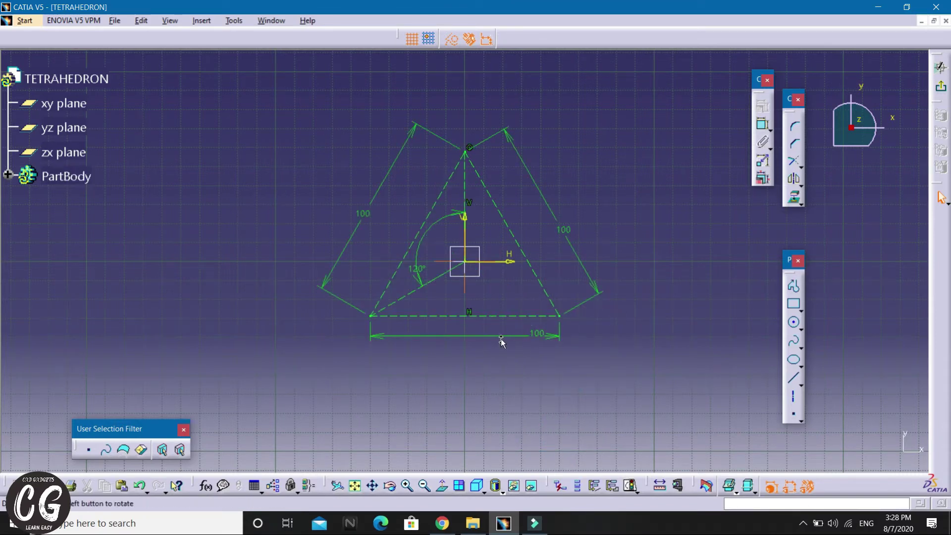
Step: Place points at the triangle apex and both base corners, then tilt the view
click(791, 411)
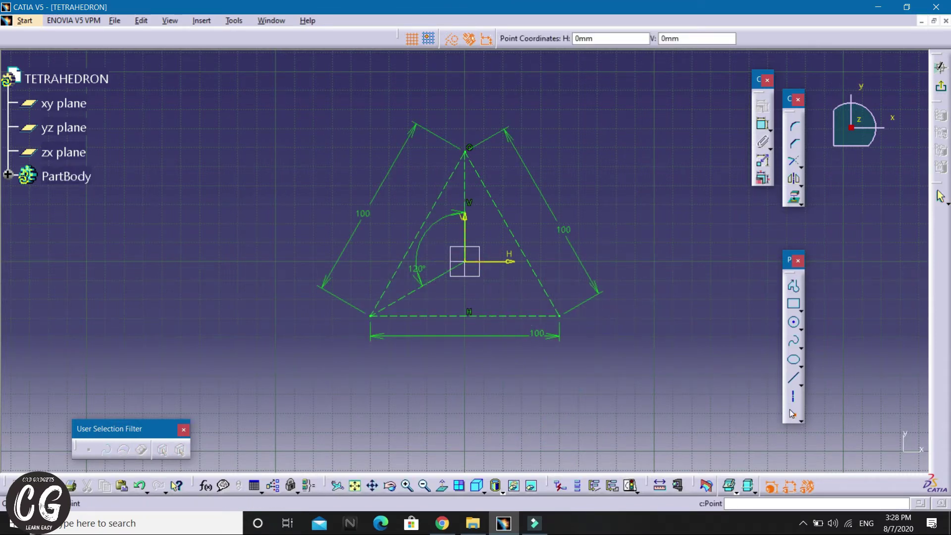
click(450, 40)
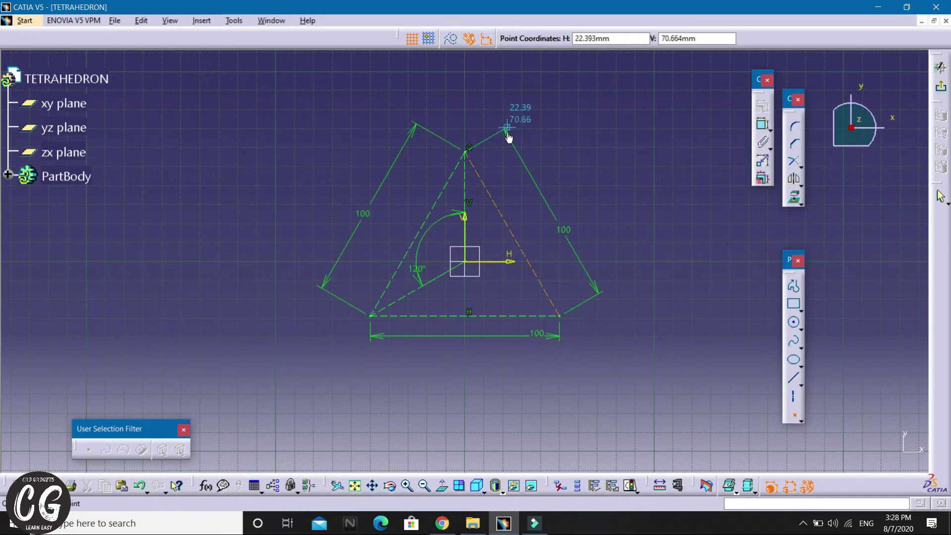
click(465, 152)
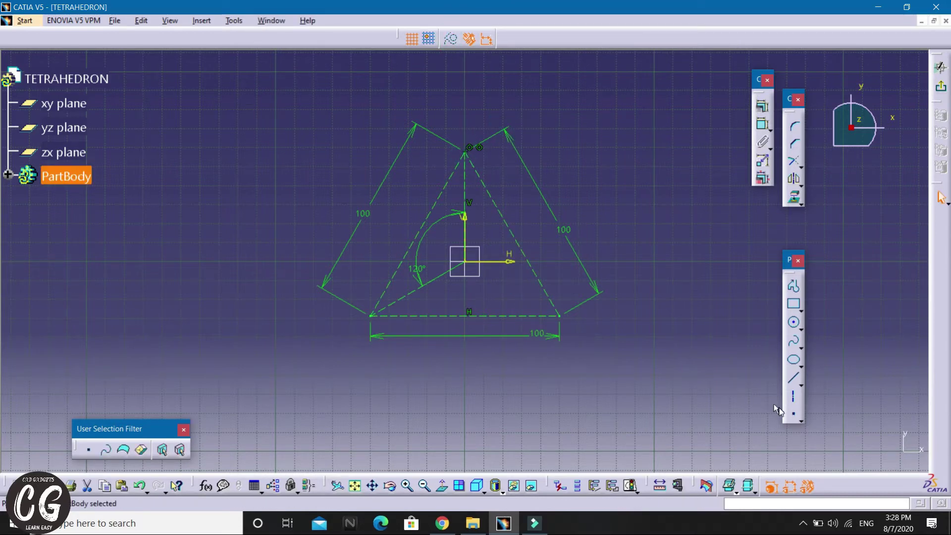
click(793, 415)
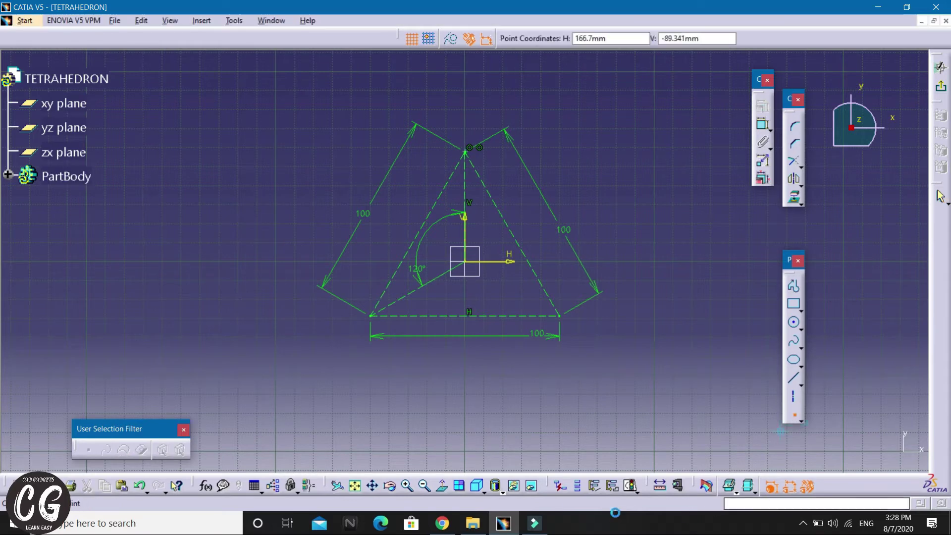
click(375, 318)
click(559, 317)
click(792, 416)
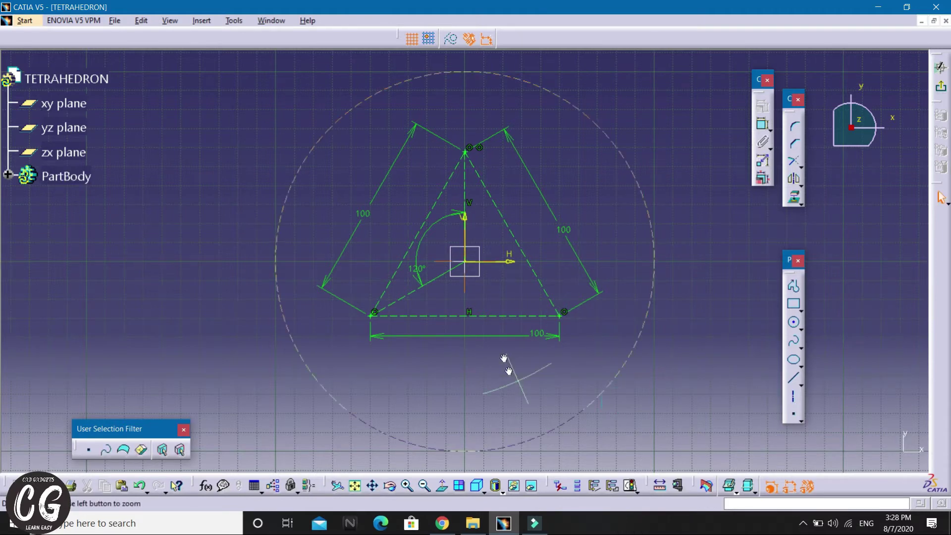
middle_drag(501, 335, 602, 254)
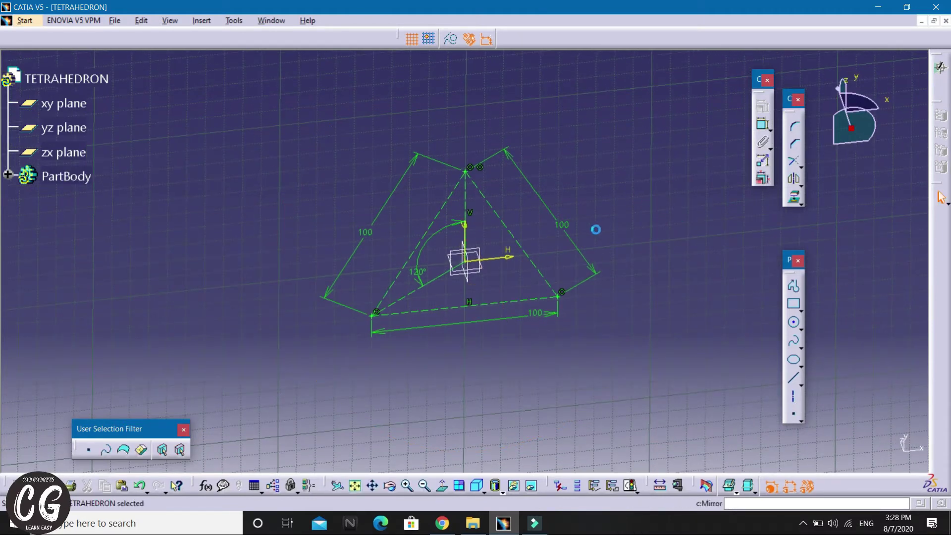
Step: Exit the triangle sketch, orbit to view the corner points, and sketch on the yz plane
click(940, 68)
middle_drag(553, 249, 477, 348)
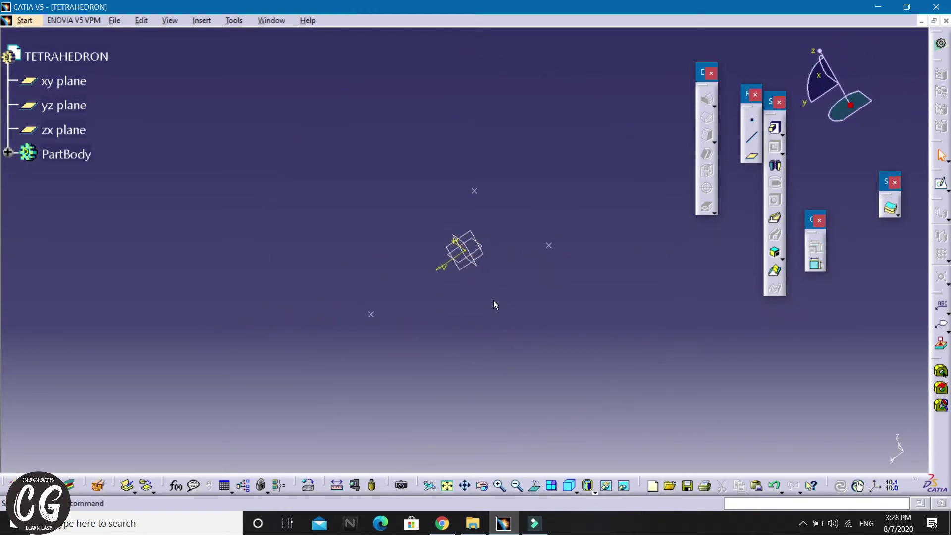
middle_drag(493, 300, 519, 297)
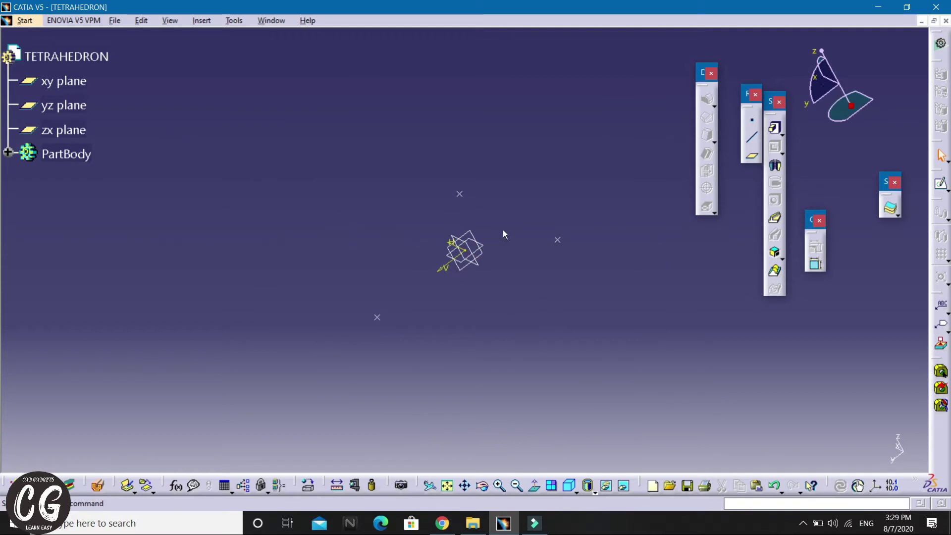
middle_drag(502, 234, 536, 310)
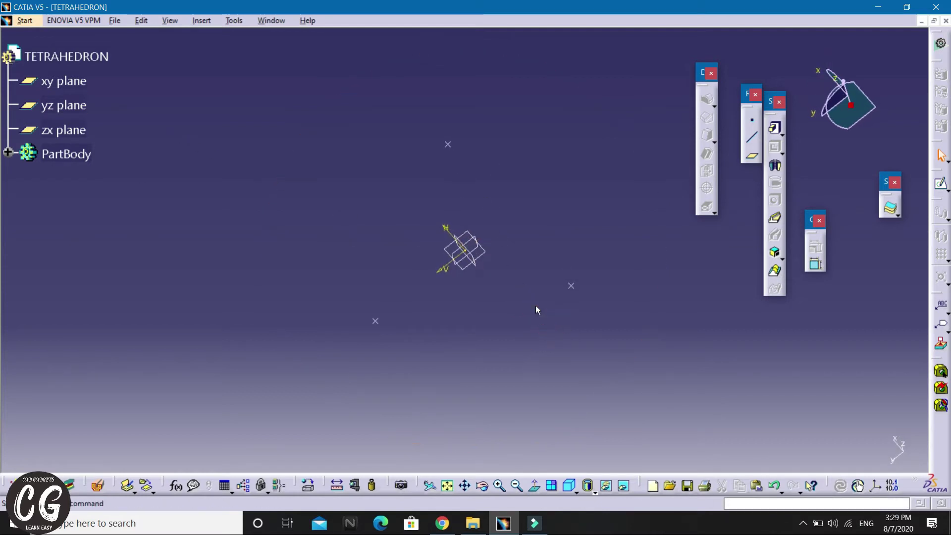
click(476, 244)
click(940, 183)
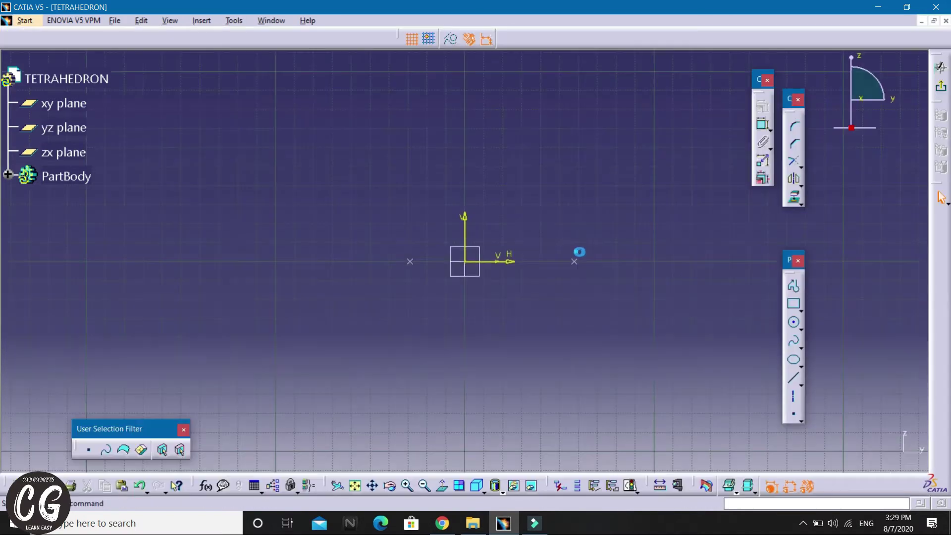
Step: Place a sketch point above the origin on the yz plane, viewed normal to it
middle_drag(527, 196, 514, 256)
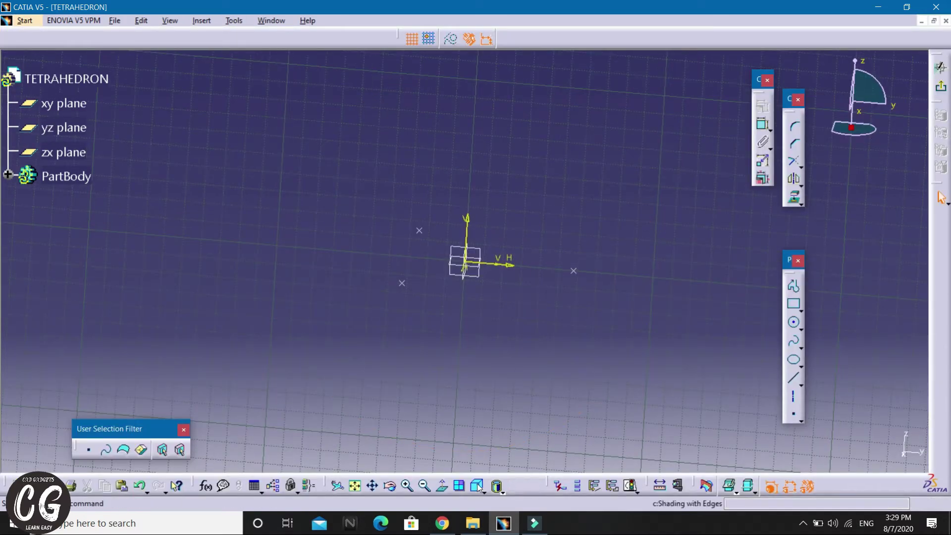
click(442, 486)
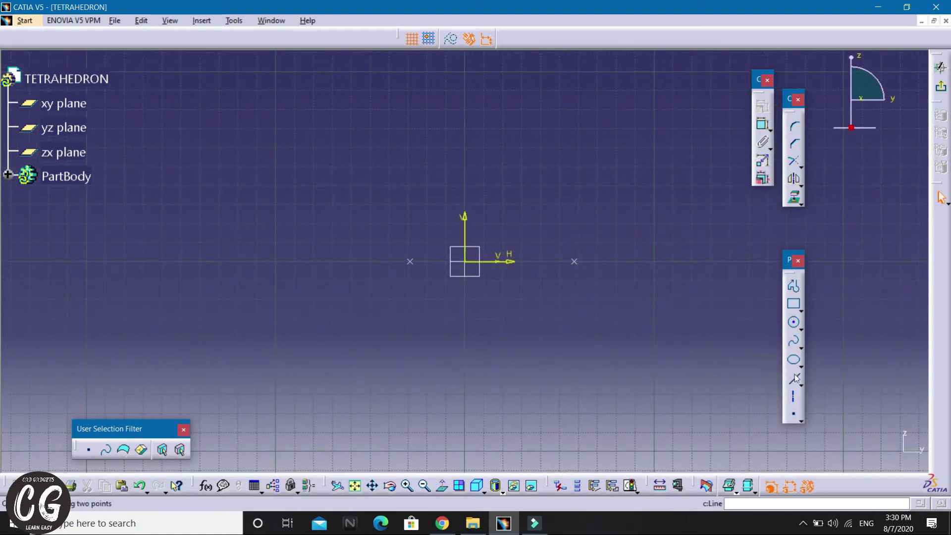
click(794, 418)
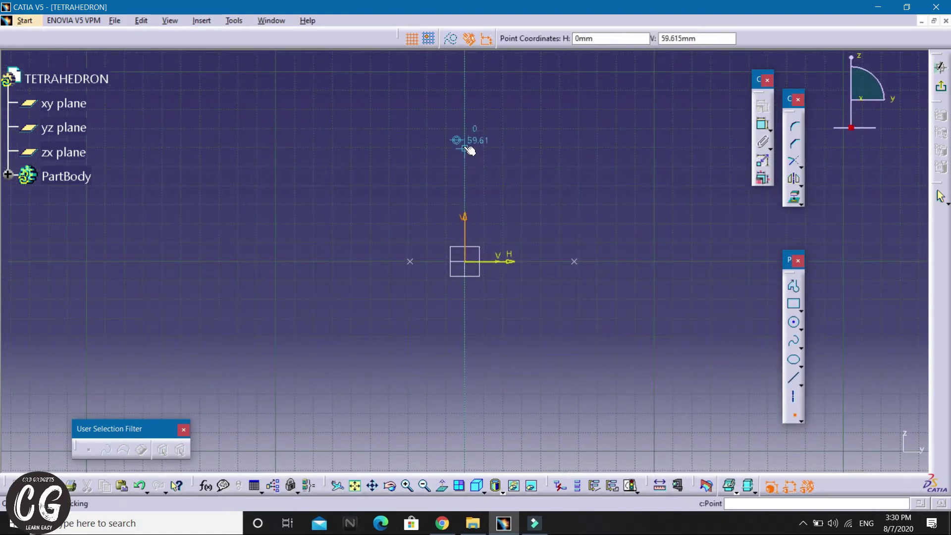
click(469, 141)
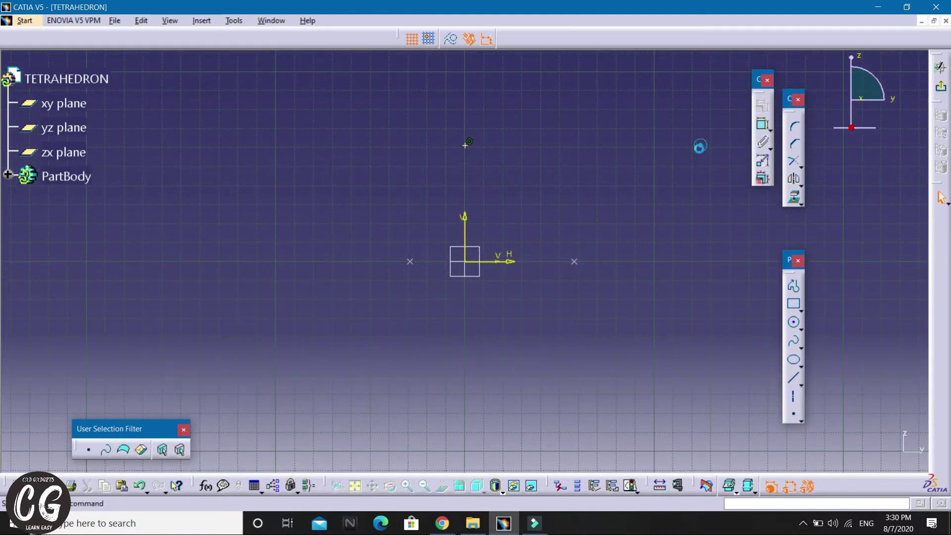
Step: Dimension the point 81.65 mm from the origin and exit the sketch
click(761, 126)
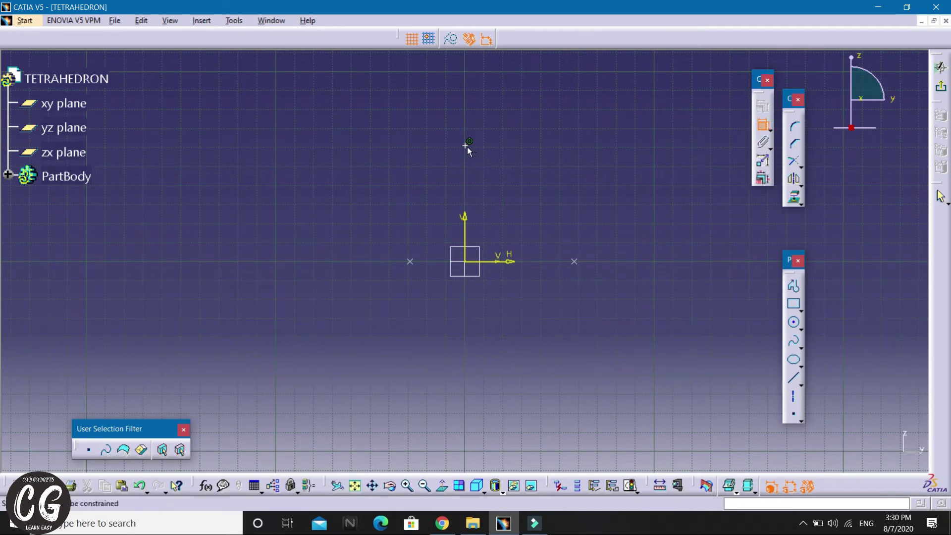
click(470, 263)
click(642, 236)
double_click(644, 237)
text(81.65)
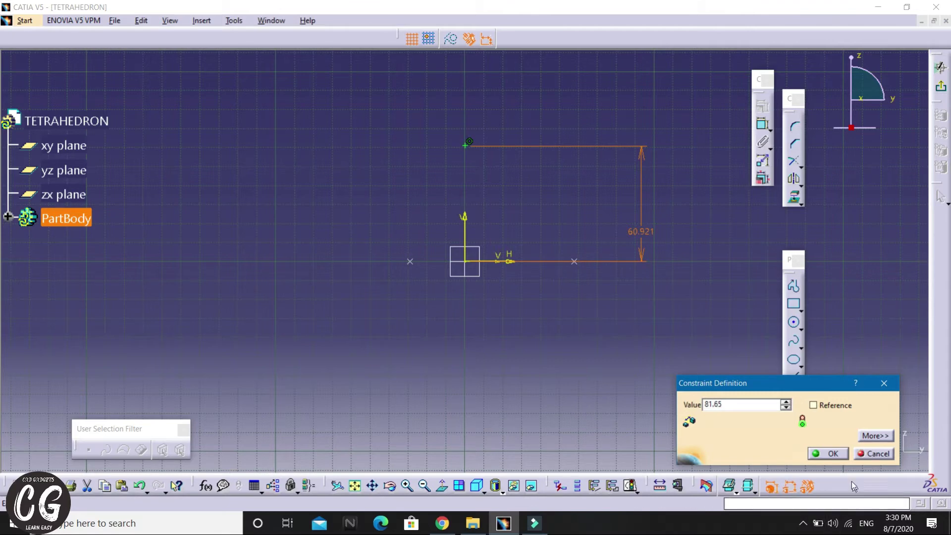
click(830, 455)
click(586, 201)
mouse_move(586, 202)
middle_down()
mouse_move(569, 267)
mouse_move(577, 229)
middle_up()
click(940, 87)
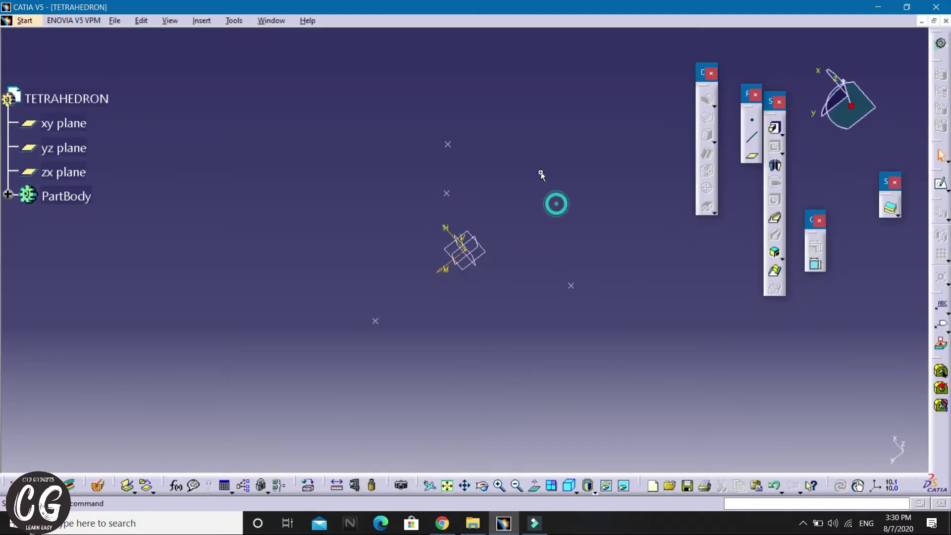
Step: Create a Point-Point line from the 81.65 mm point to a base vertex, dimensioned at 100
mouse_move(542, 175)
middle_down()
mouse_move(406, 275)
mouse_move(516, 70)
mouse_move(480, 185)
middle_up()
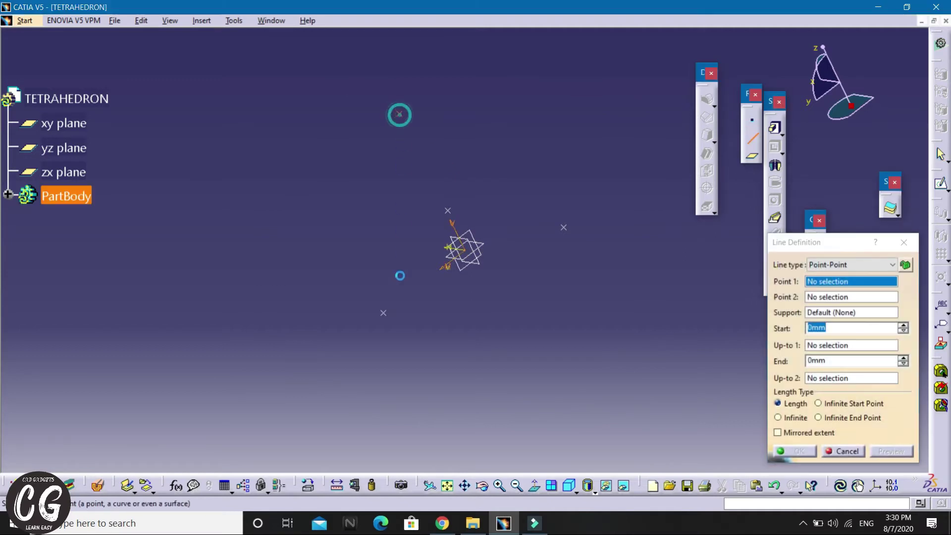
click(383, 313)
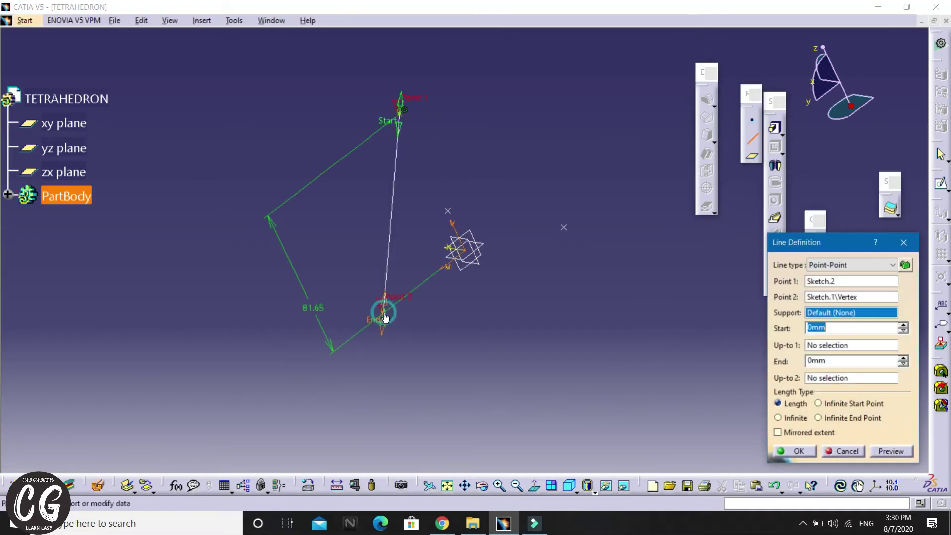
click(799, 451)
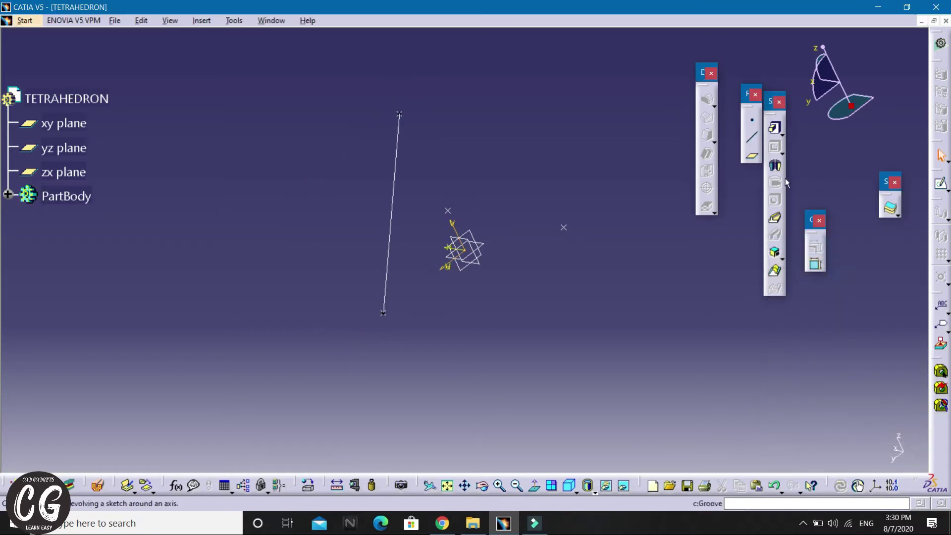
click(815, 264)
click(394, 212)
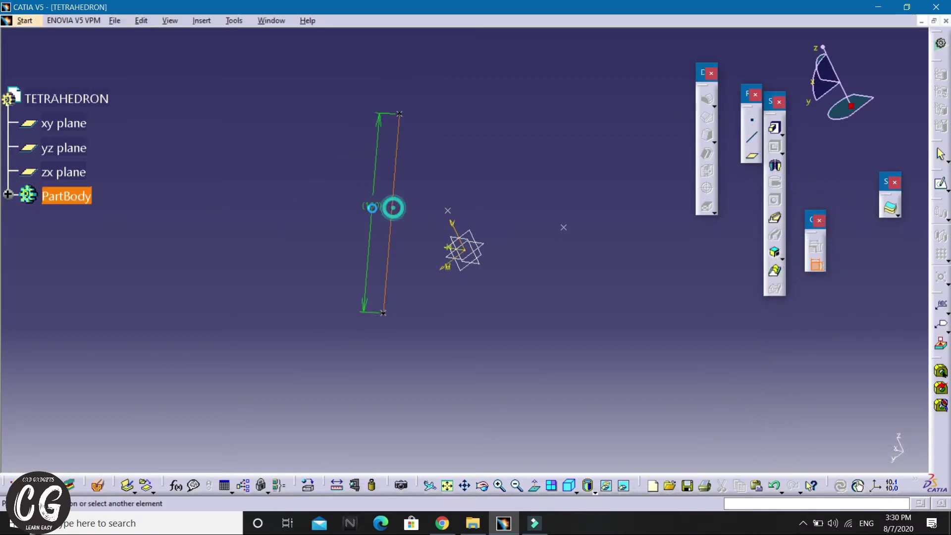
click(366, 206)
Step: Draw a line from the apex to a base vertex, then a base edge between lower and right vertices
middle_drag(325, 199, 572, 219)
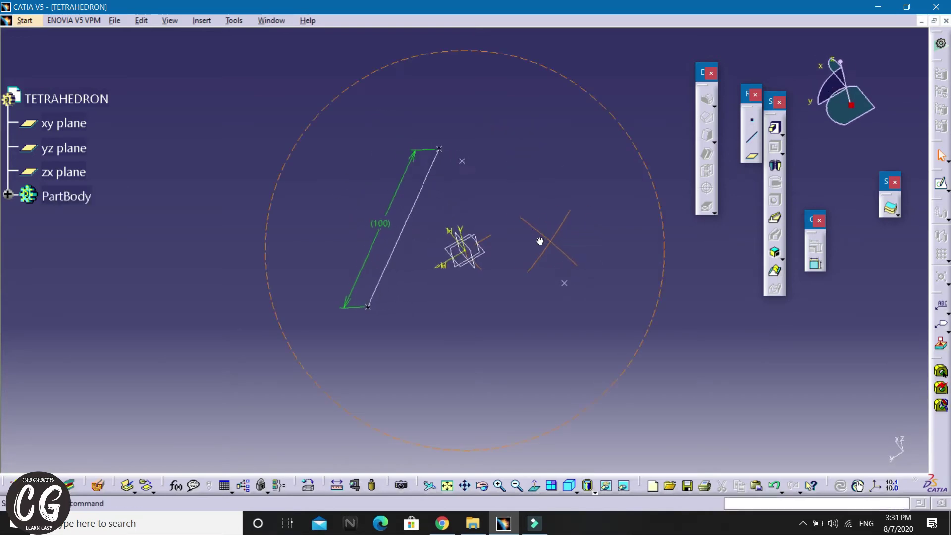
click(745, 137)
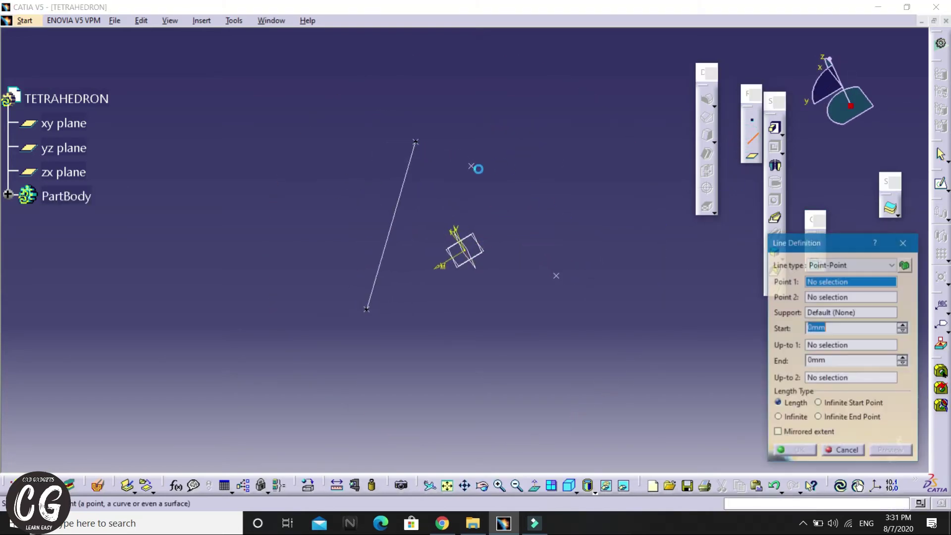
click(416, 143)
click(471, 166)
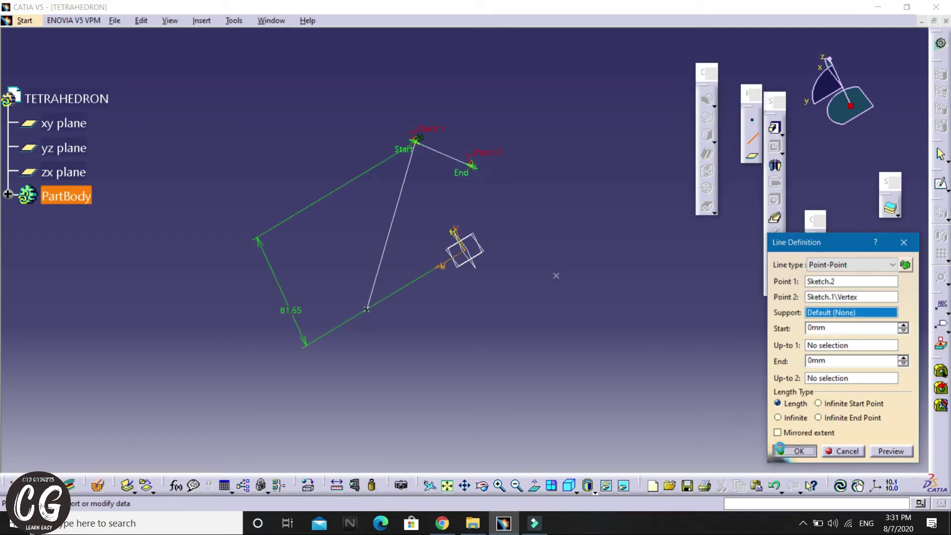
click(791, 451)
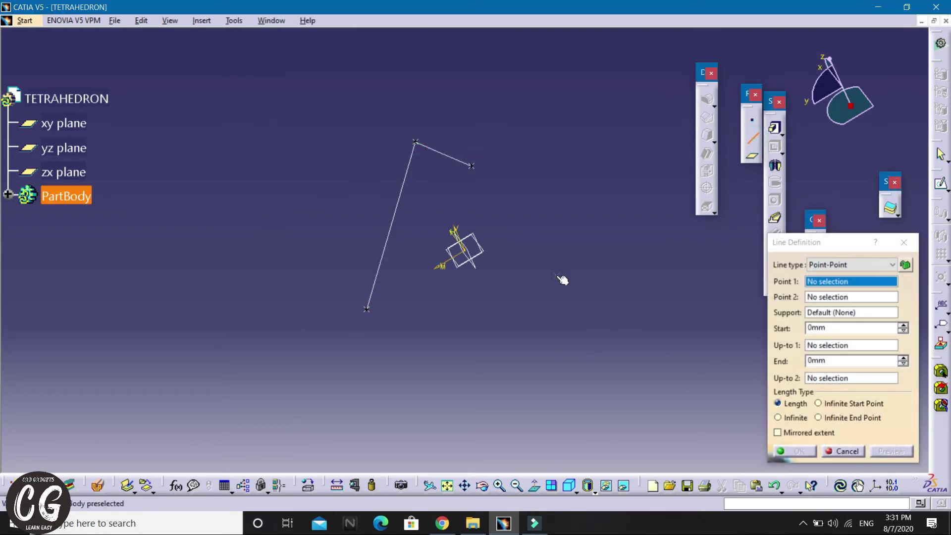
click(369, 311)
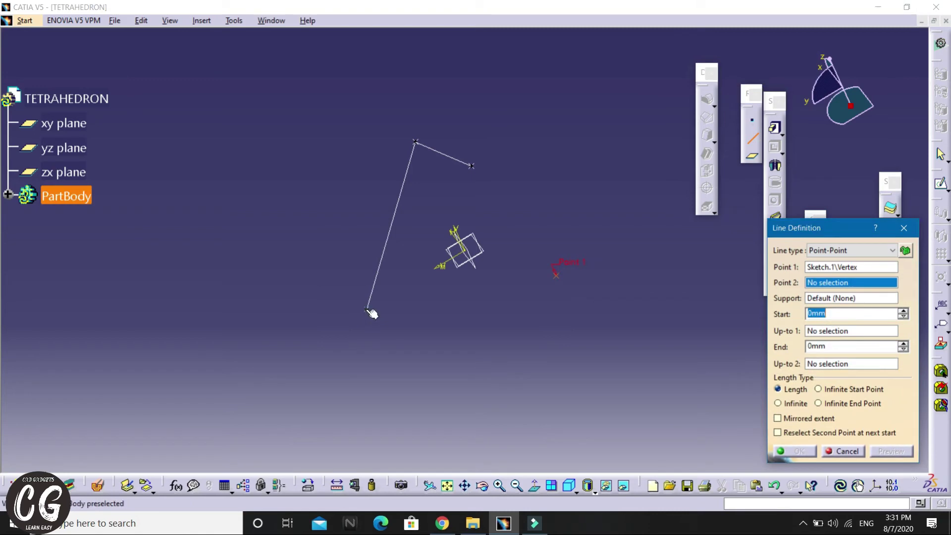
click(556, 273)
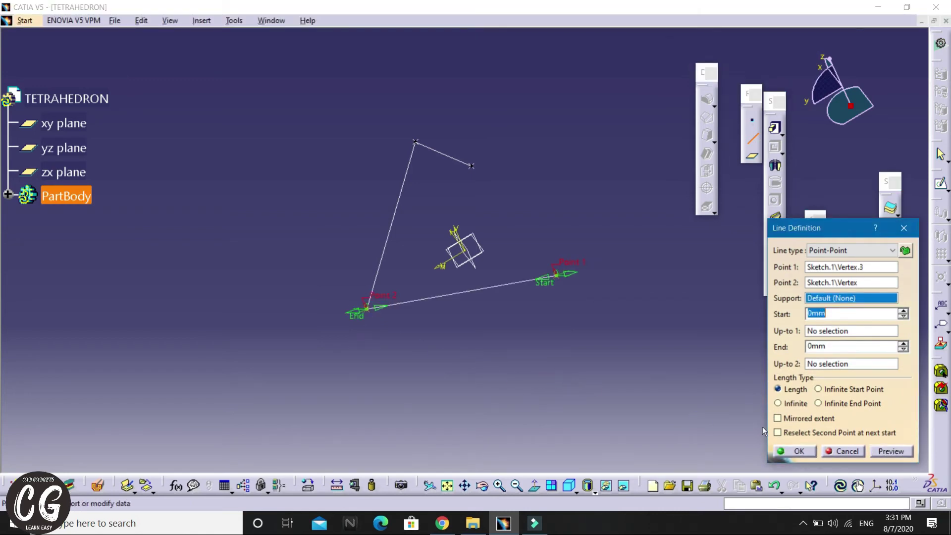
click(783, 452)
Step: Add lines joining the upper and right vertices and the apex to the right vertex
middle_drag(557, 292, 527, 188)
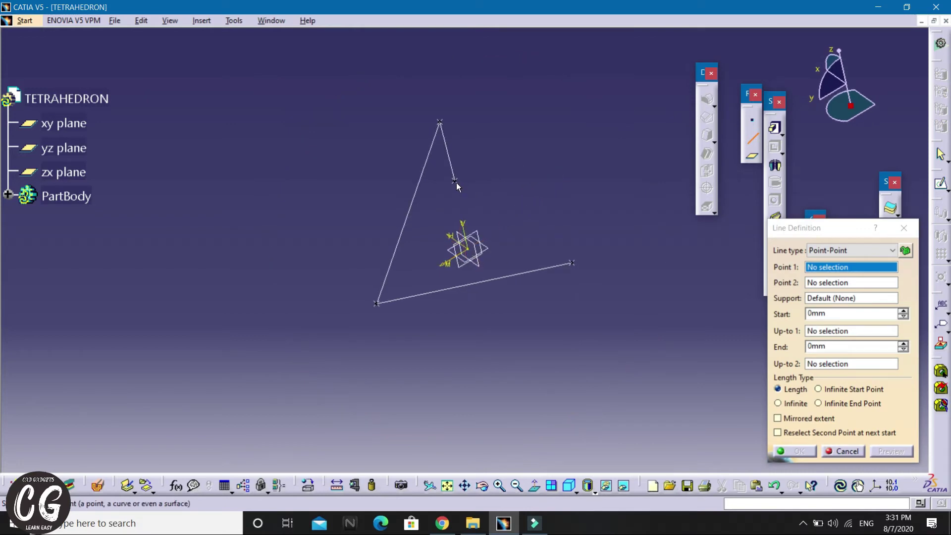
click(454, 181)
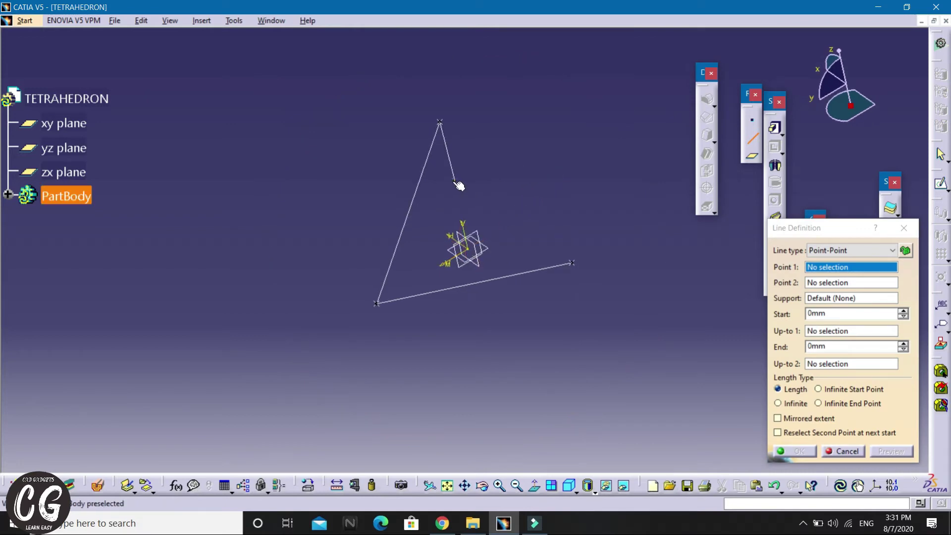
click(571, 263)
click(786, 451)
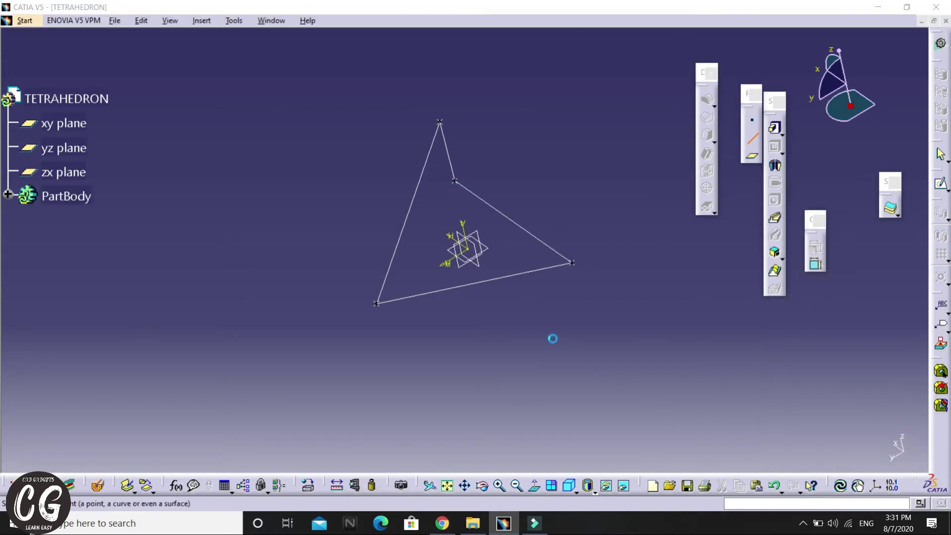
middle_drag(552, 337, 576, 264)
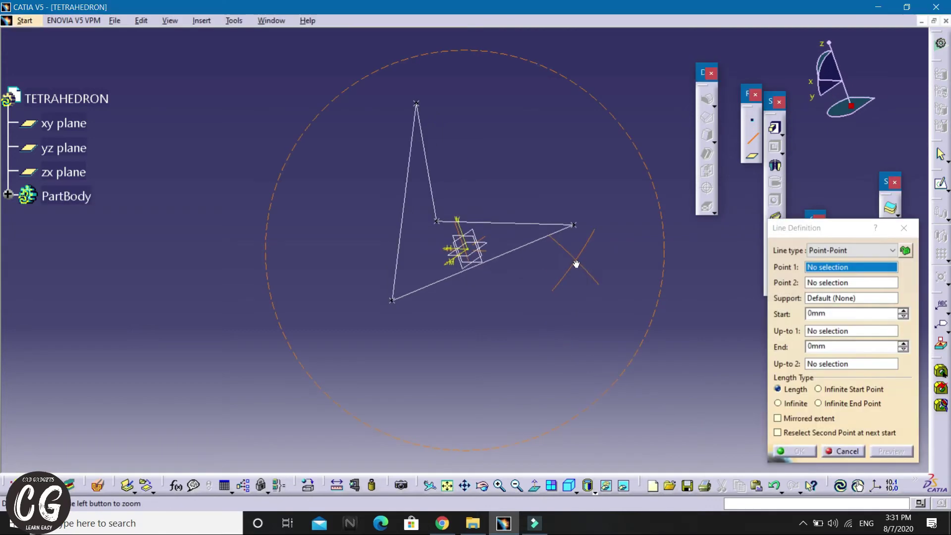
click(416, 104)
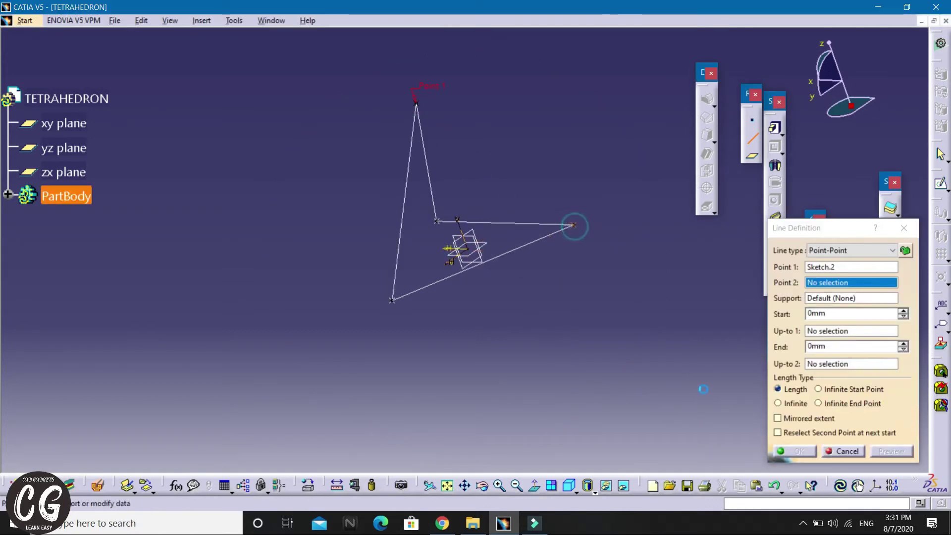
click(573, 224)
click(780, 452)
Step: Add the final edge from the left vertex to the lower vertex and end line creation
middle_drag(448, 339, 431, 137)
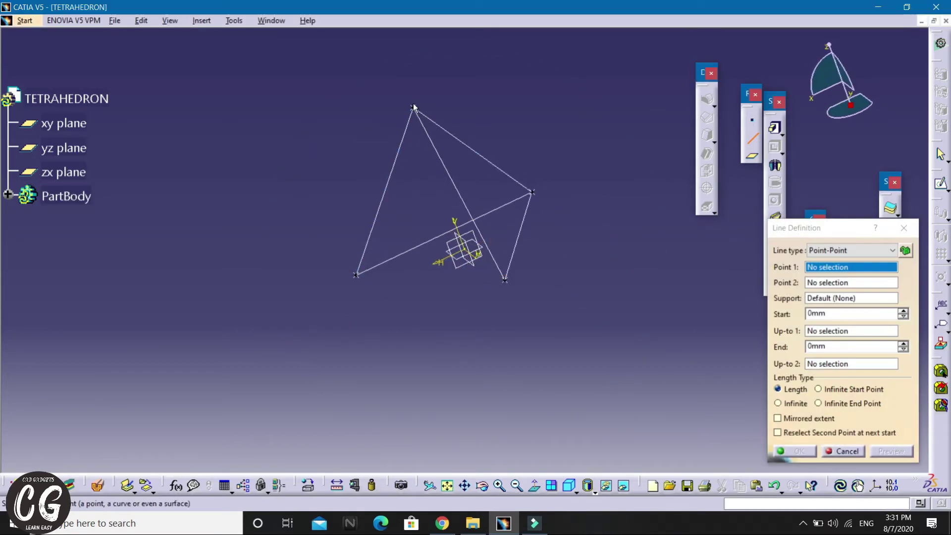
click(358, 275)
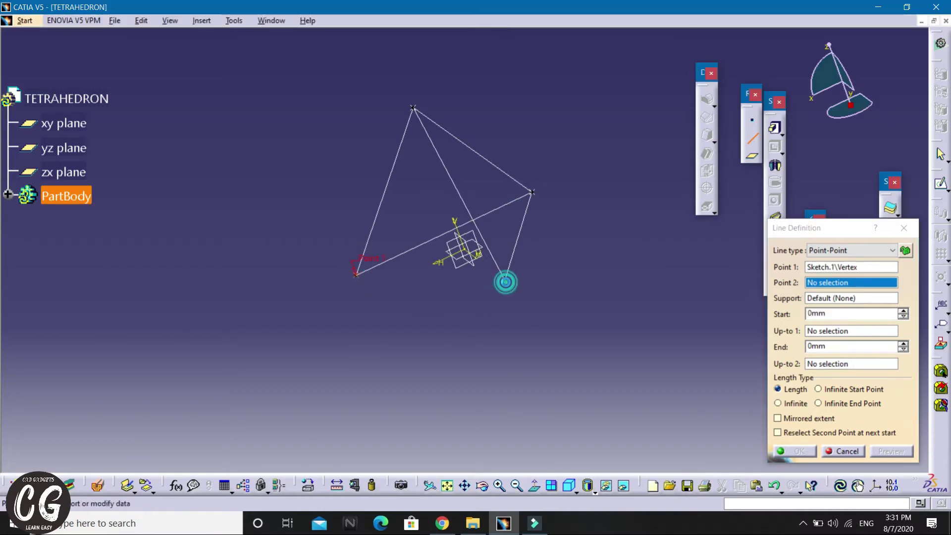
click(505, 280)
click(779, 451)
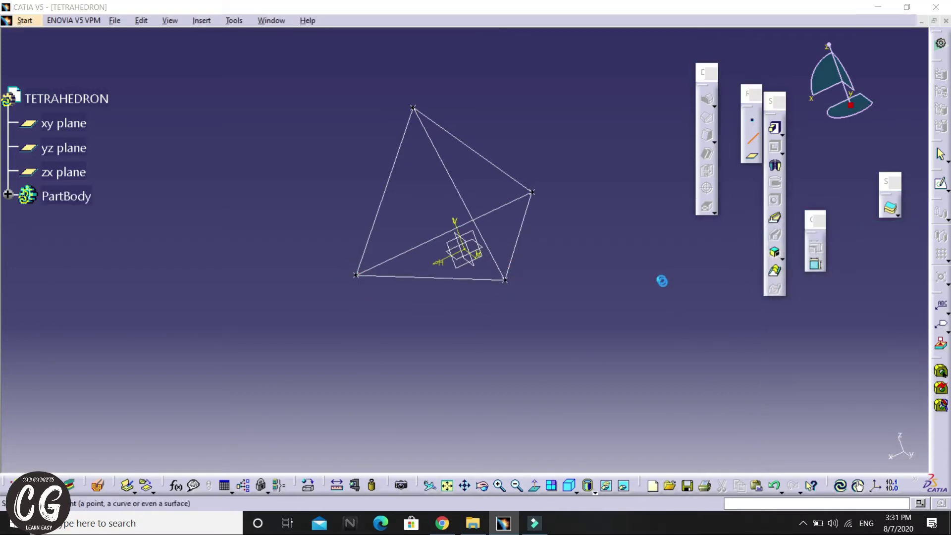
click(752, 138)
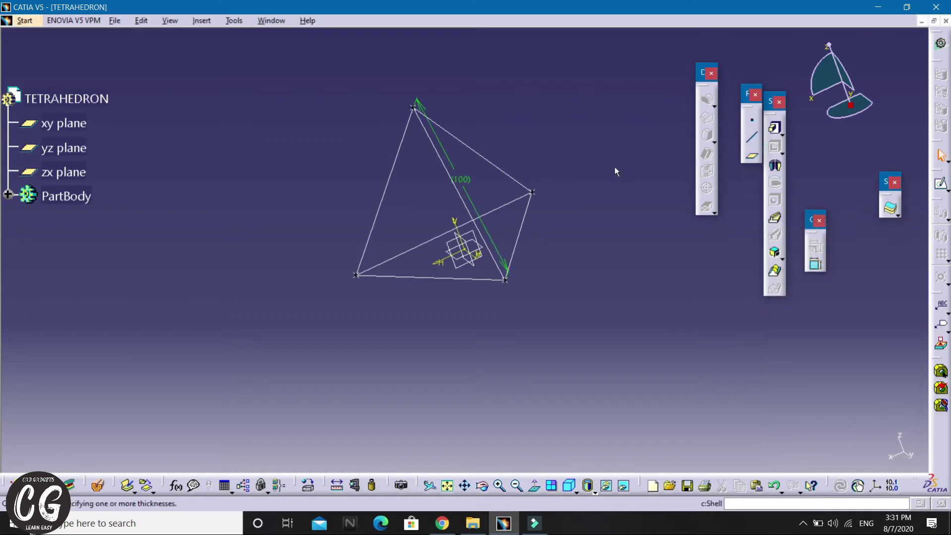
mouse_move(613, 166)
middle_down()
mouse_move(471, 206)
mouse_move(338, 260)
mouse_move(278, 270)
mouse_move(497, 179)
mouse_move(438, 218)
mouse_move(514, 309)
middle_up()
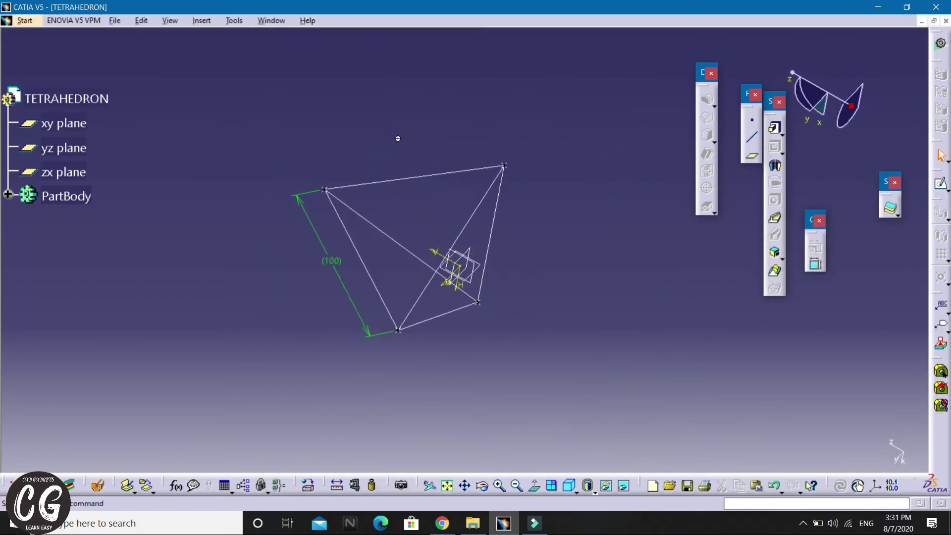
Step: Switch to the Wireframe and Surface Design workbench
mouse_move(397, 141)
middle_down()
mouse_move(506, 261)
mouse_move(461, 238)
middle_up()
click(24, 21)
mouse_move(60, 50)
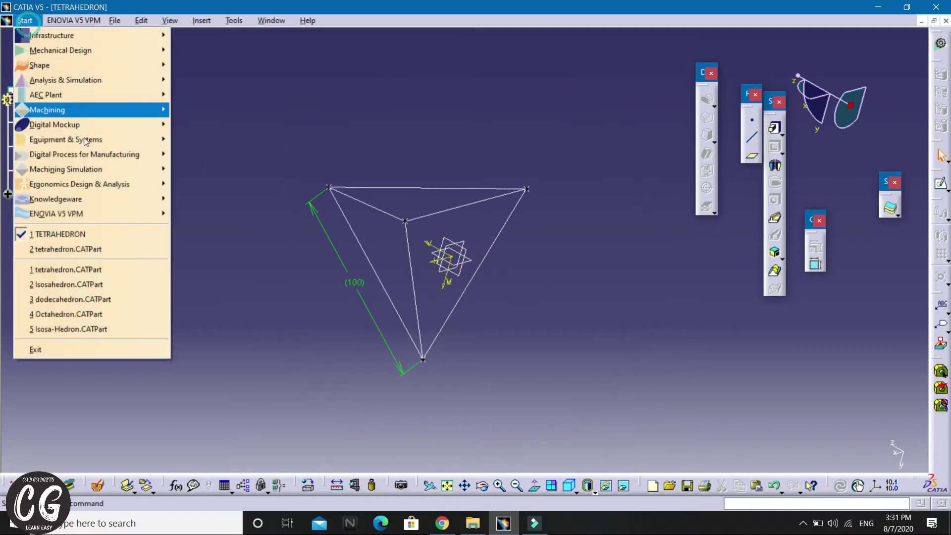
click(191, 291)
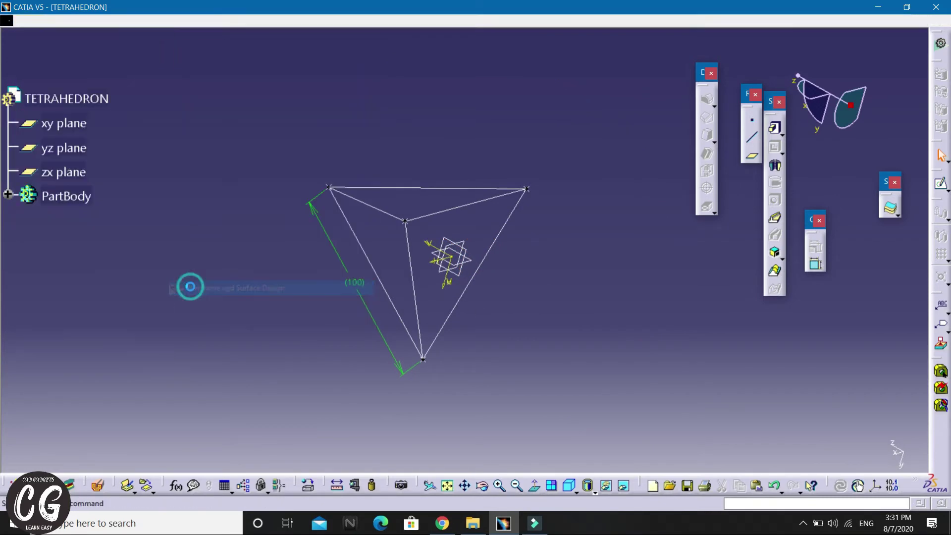
mouse_move(616, 243)
middle_down()
mouse_move(366, 257)
mouse_move(408, 289)
middle_up()
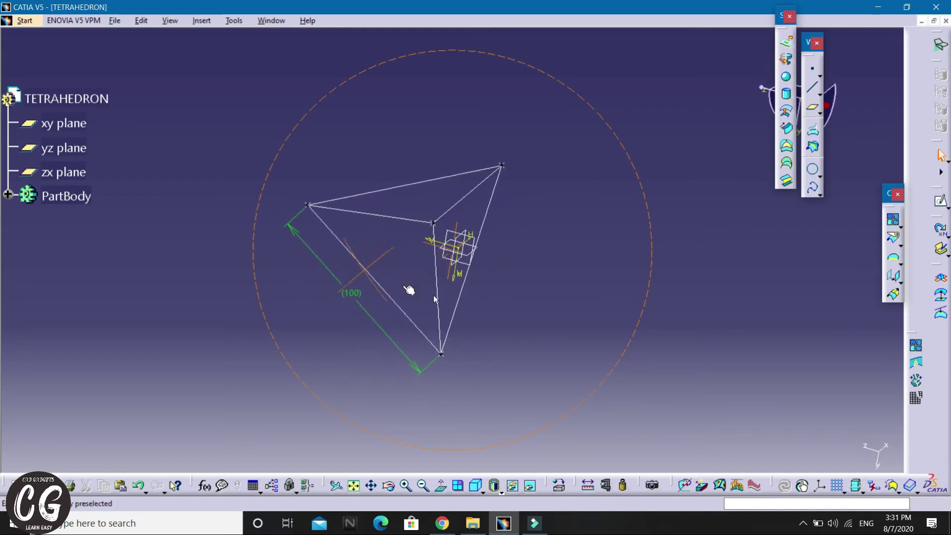
Step: Launch the Fill command for the tetrahedron wireframe
click(787, 145)
key(Escape)
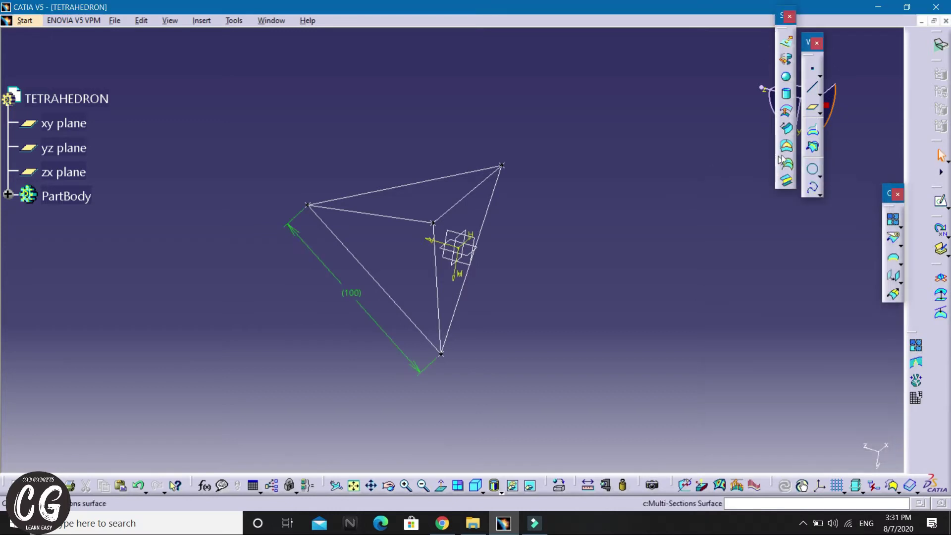
click(786, 146)
mouse_move(478, 107)
middle_down()
mouse_move(525, 272)
mouse_move(621, 268)
mouse_move(537, 219)
middle_up()
Step: Create the first two fill surfaces, each bounded by a face's three edge lines
click(463, 172)
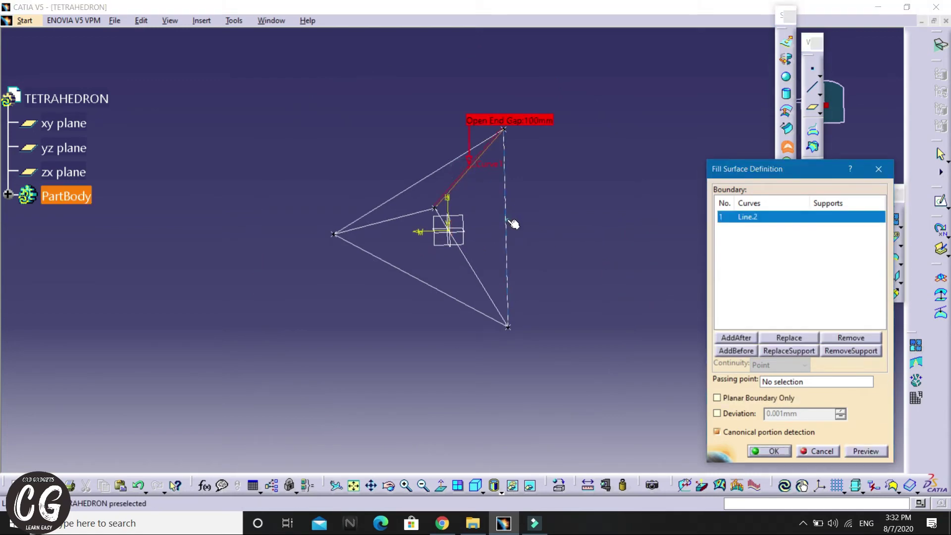
click(508, 220)
click(475, 291)
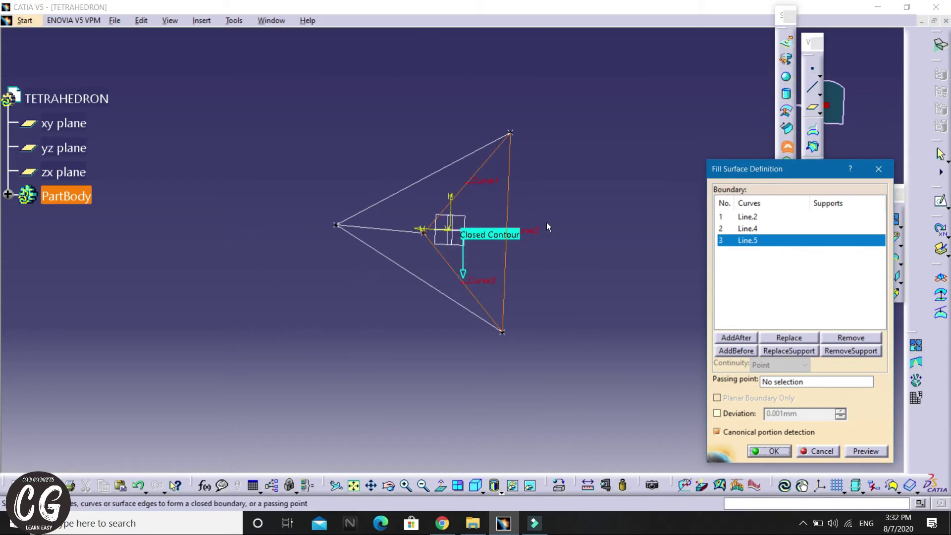
click(753, 447)
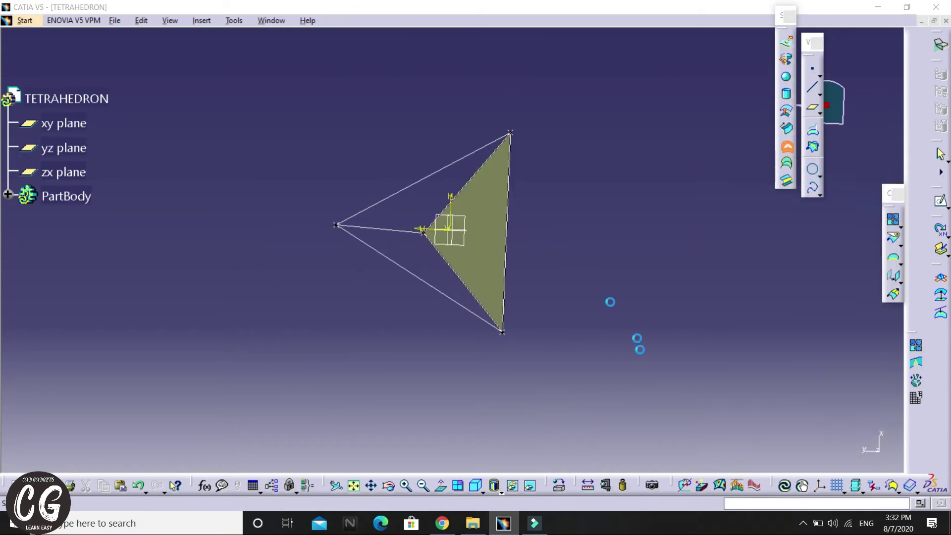
middle_drag(534, 167, 608, 244)
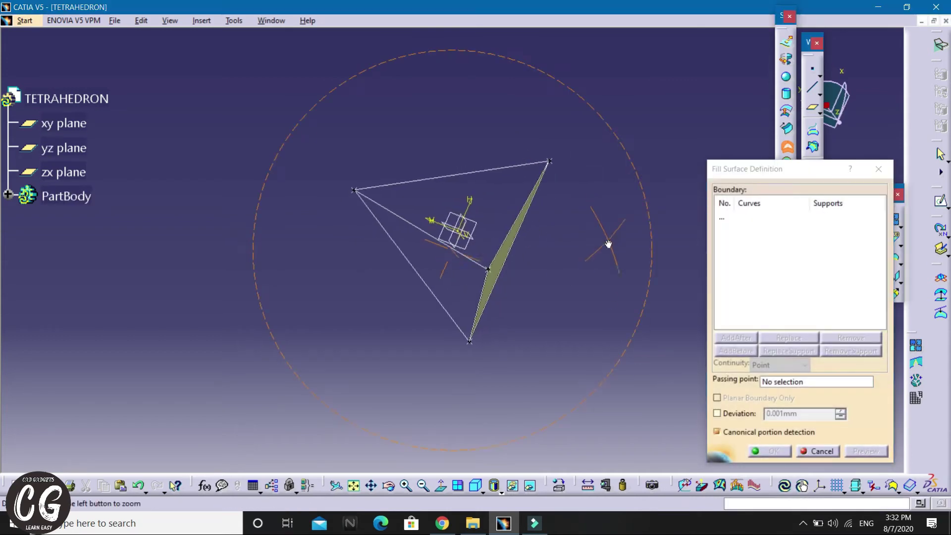
click(498, 170)
click(476, 263)
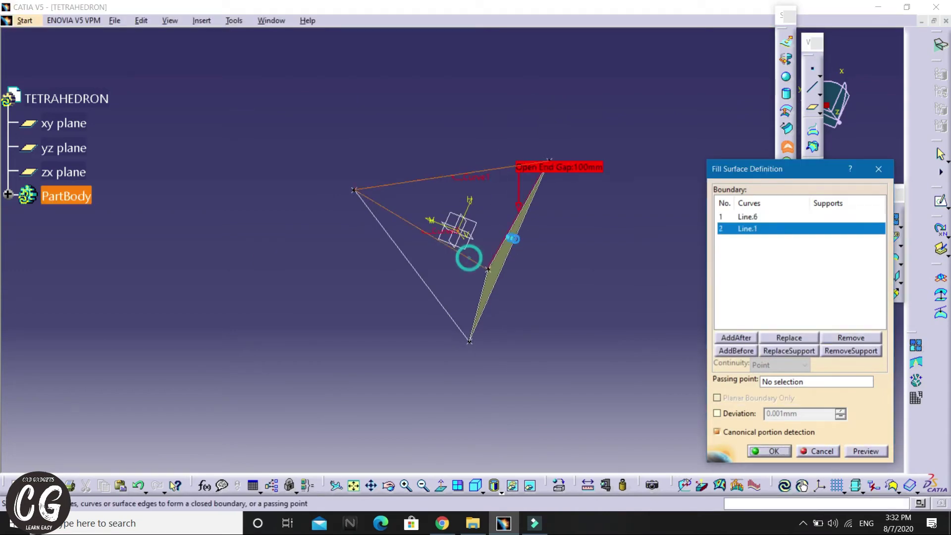
click(512, 239)
click(766, 452)
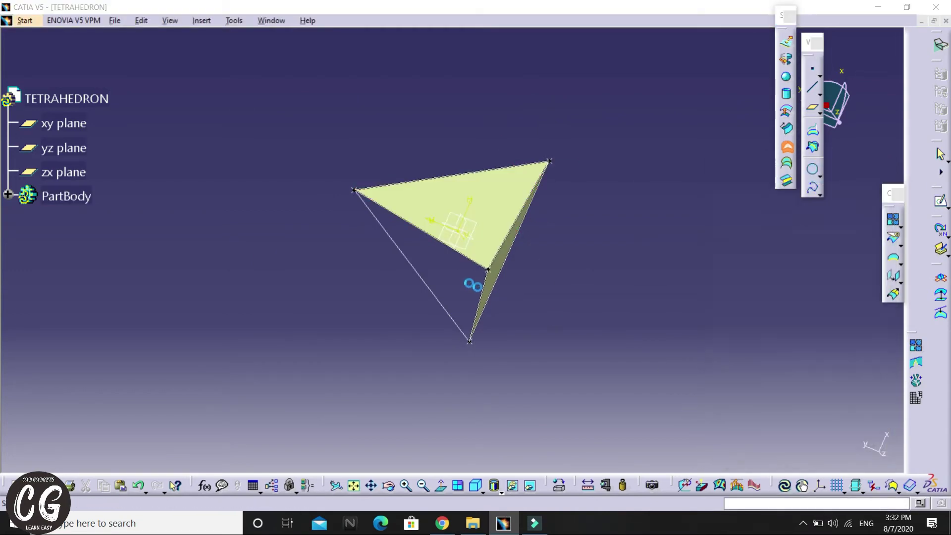
Step: Create the third and fourth fill surfaces from their three edges, then dismiss the empty Fill dialog
mouse_move(554, 156)
middle_down()
mouse_move(634, 146)
mouse_move(484, 179)
middle_up()
click(487, 168)
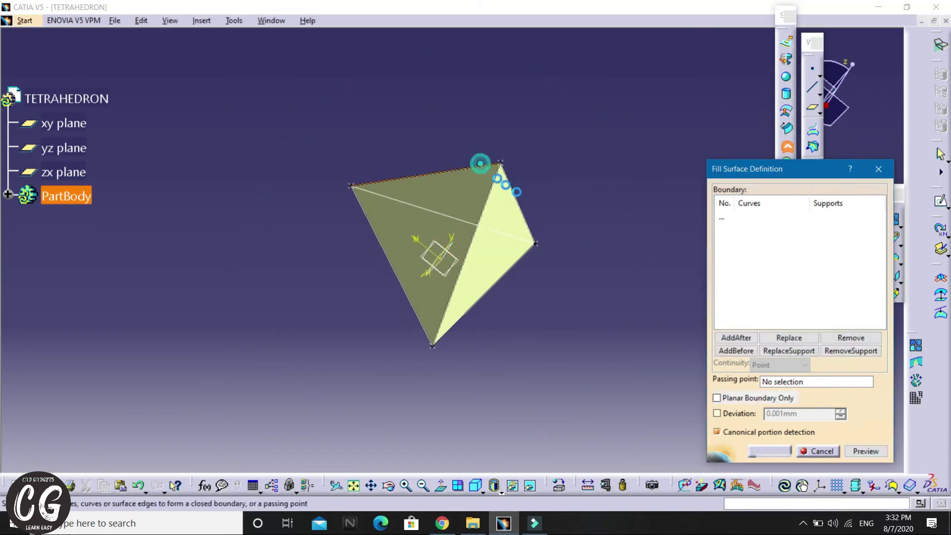
click(518, 205)
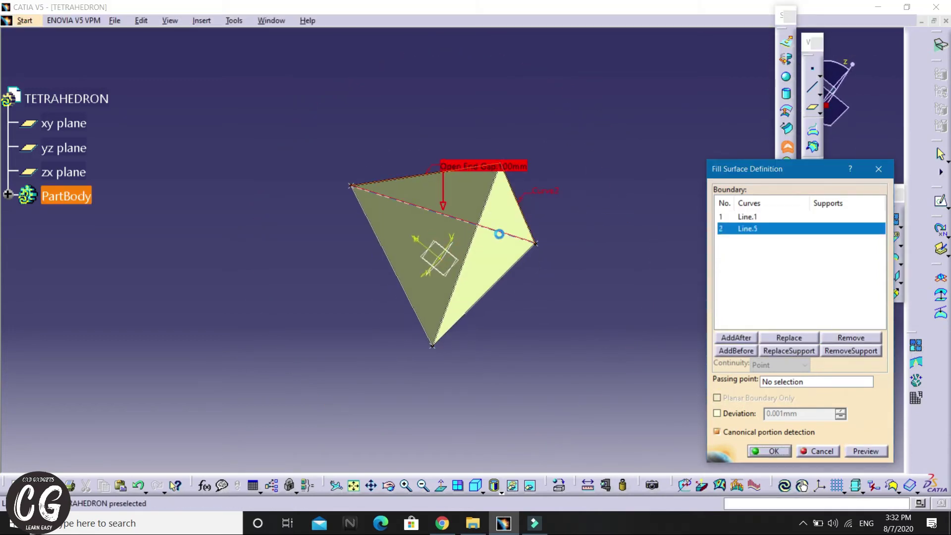
click(500, 235)
click(759, 453)
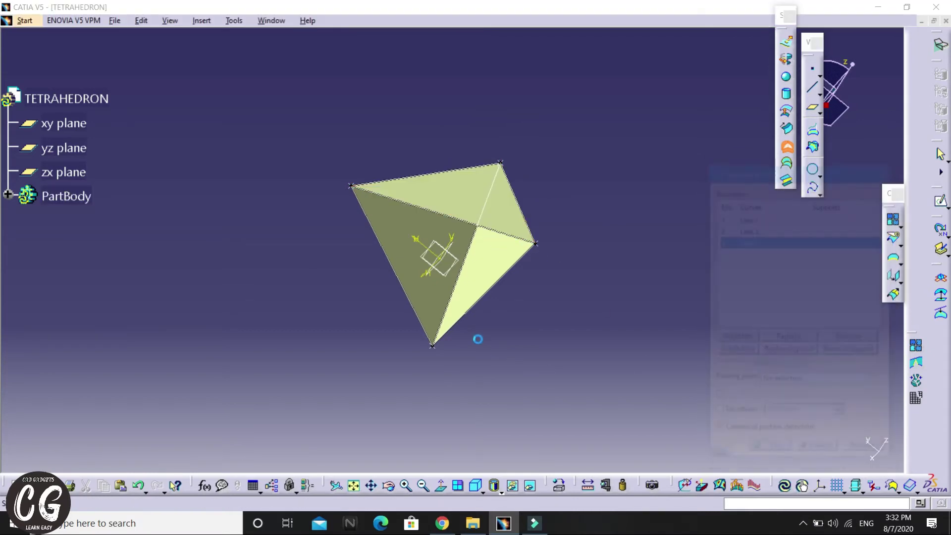
middle_drag(477, 336, 458, 202)
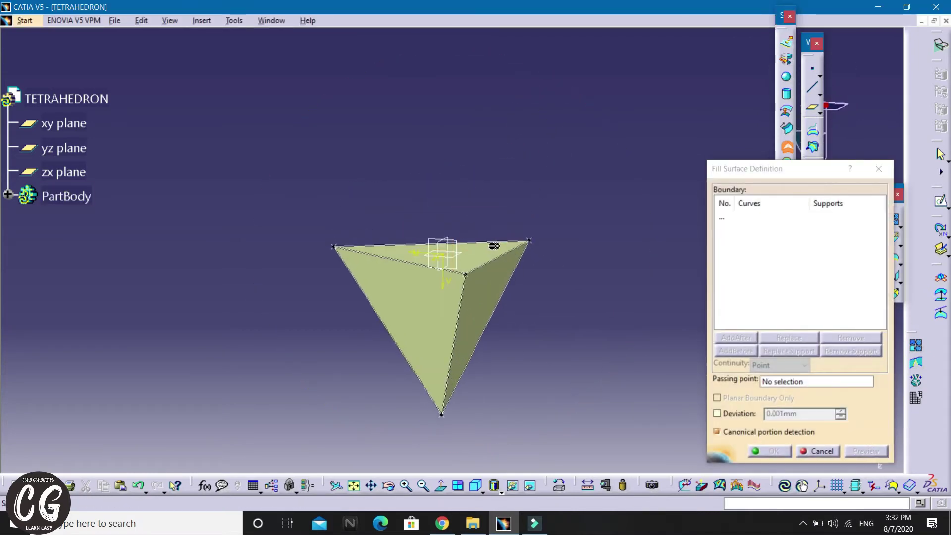
click(482, 242)
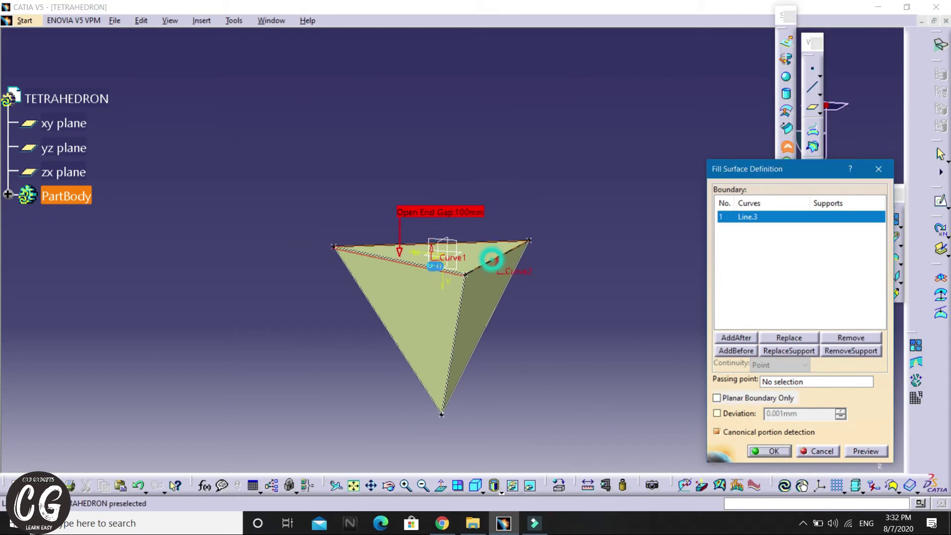
click(493, 259)
click(416, 264)
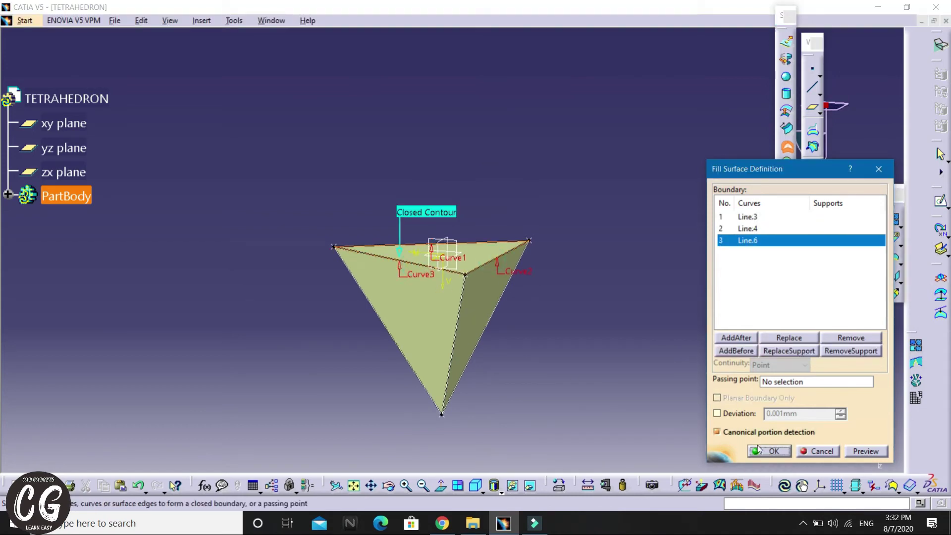
click(759, 450)
middle_drag(595, 272, 610, 301)
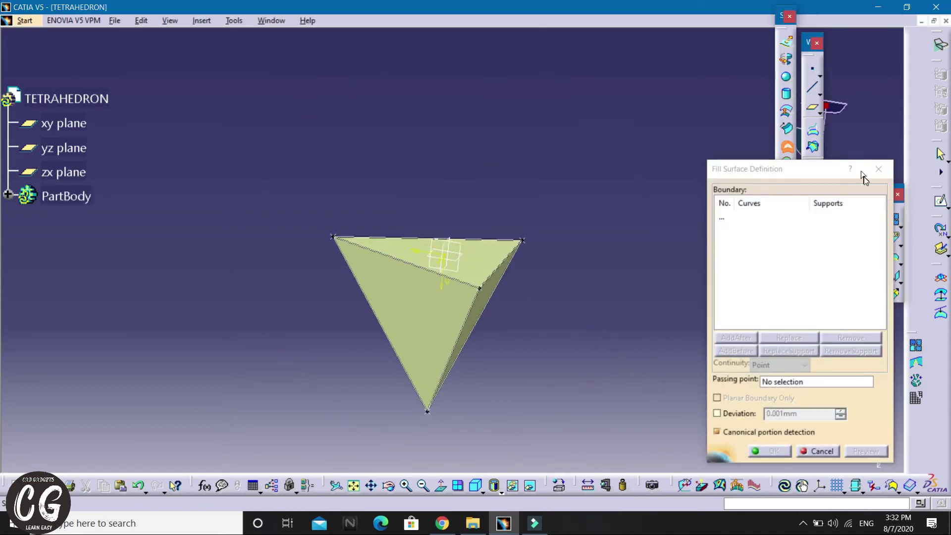
click(878, 169)
Step: Select Fill.1 through Fill.4 from the expanded PartBody and combine them into Join.1
mouse_move(648, 181)
middle_down()
mouse_move(546, 271)
mouse_move(572, 107)
mouse_move(602, 282)
mouse_move(579, 297)
mouse_move(623, 250)
middle_up()
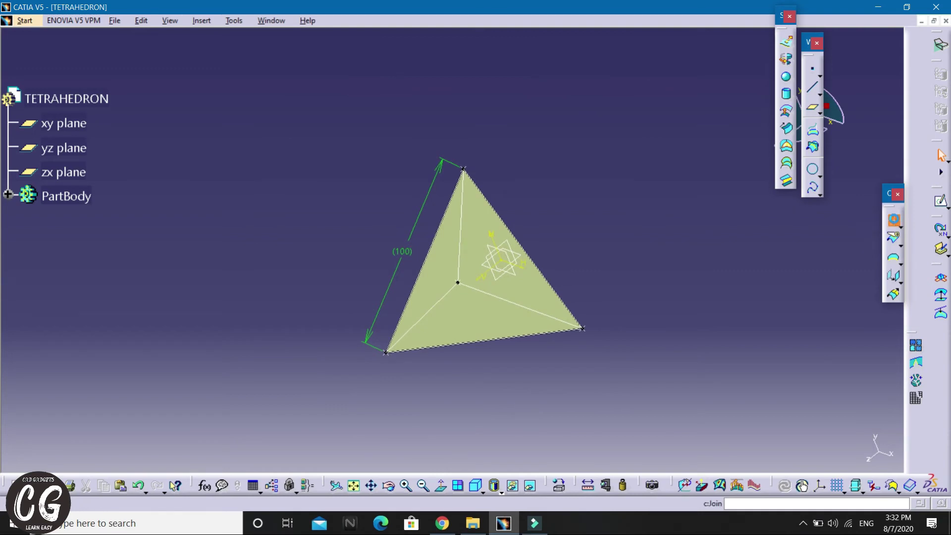
key(Return)
click(8, 195)
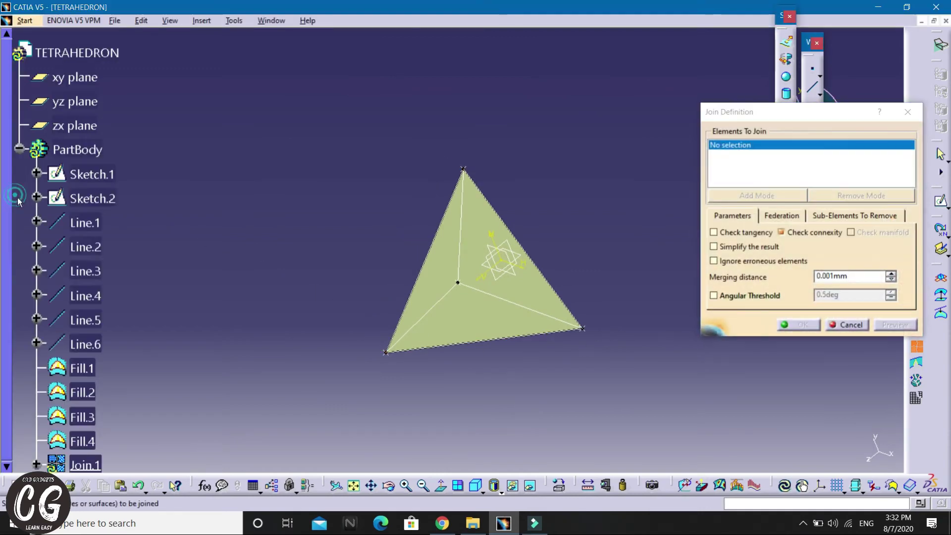
scroll(144, 214, down, 3)
click(81, 192)
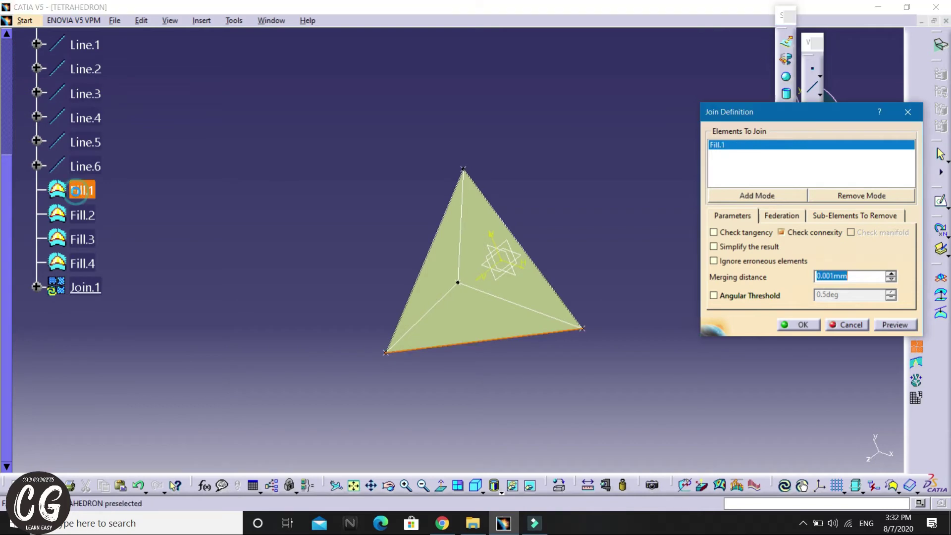
click(92, 217)
click(83, 240)
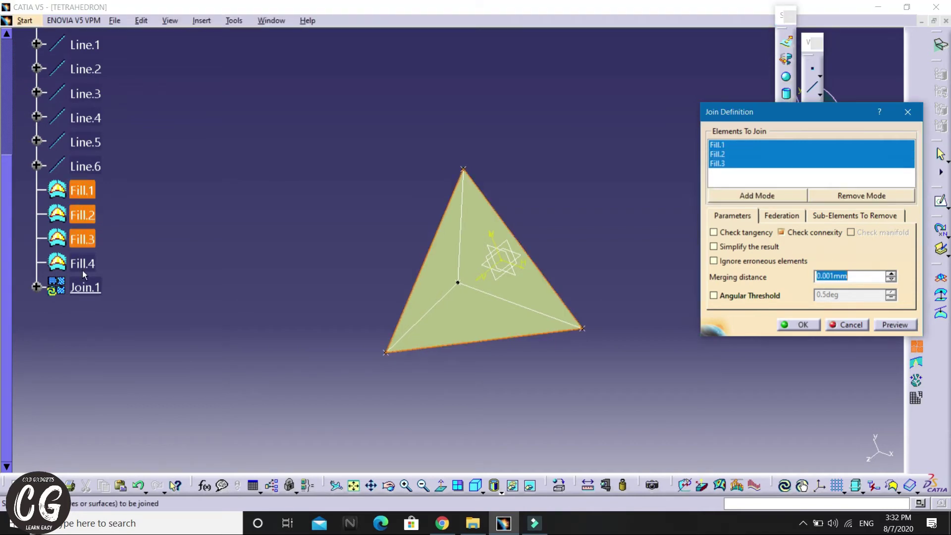
click(82, 264)
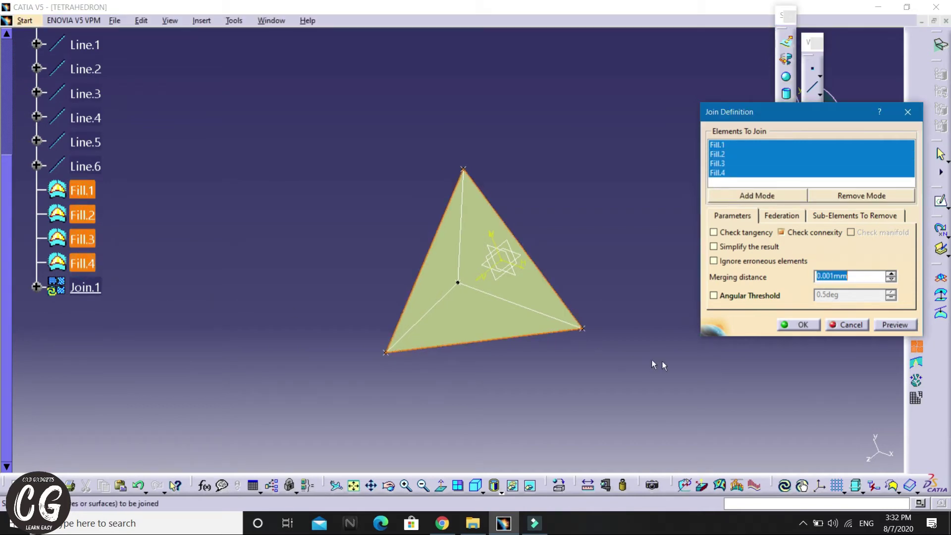
click(795, 327)
middle_drag(660, 237, 446, 325)
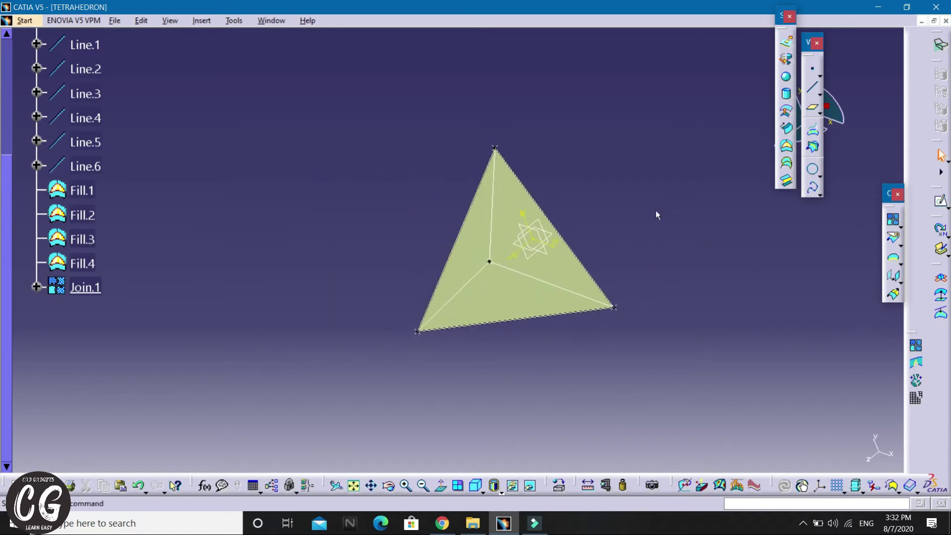
scroll(222, 233, up, 5)
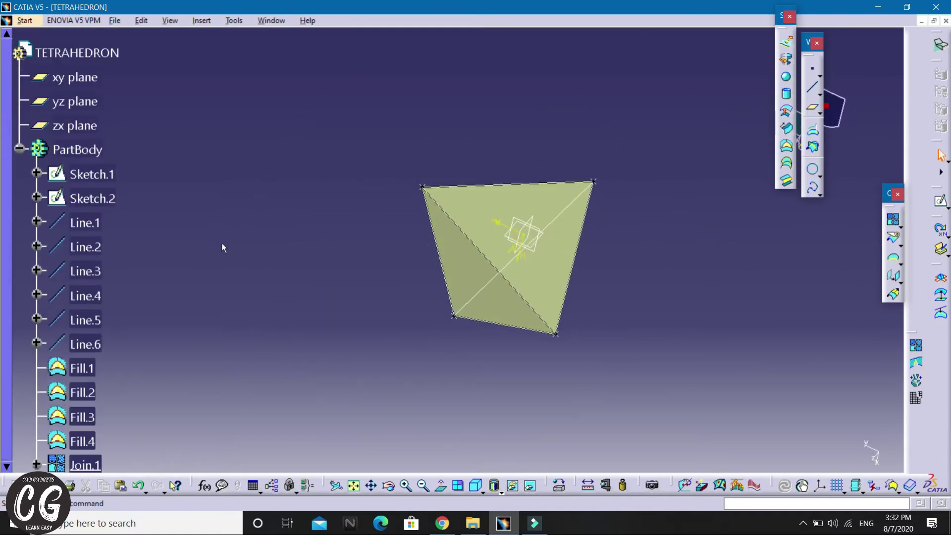
middle_drag(215, 188, 274, 216)
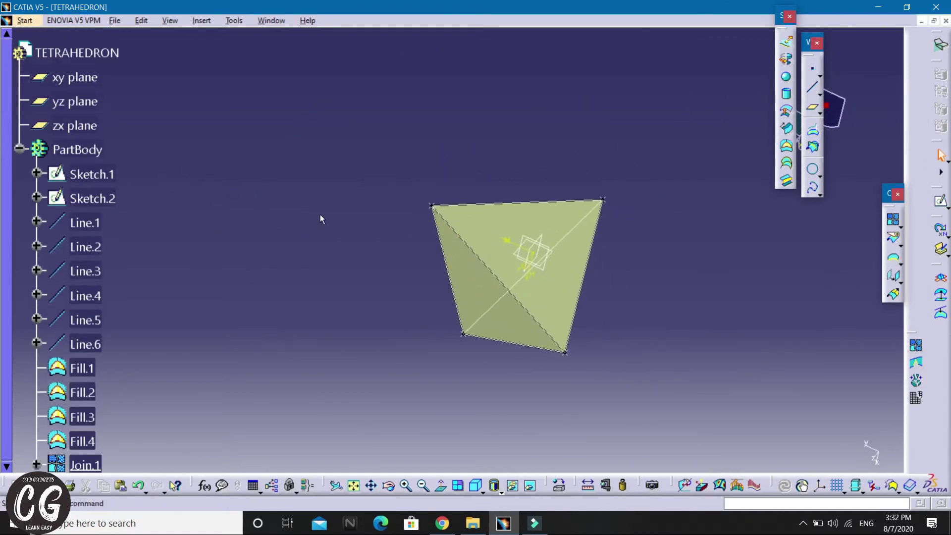
Step: Switch to the Part Design workbench
click(31, 23)
mouse_move(59, 50)
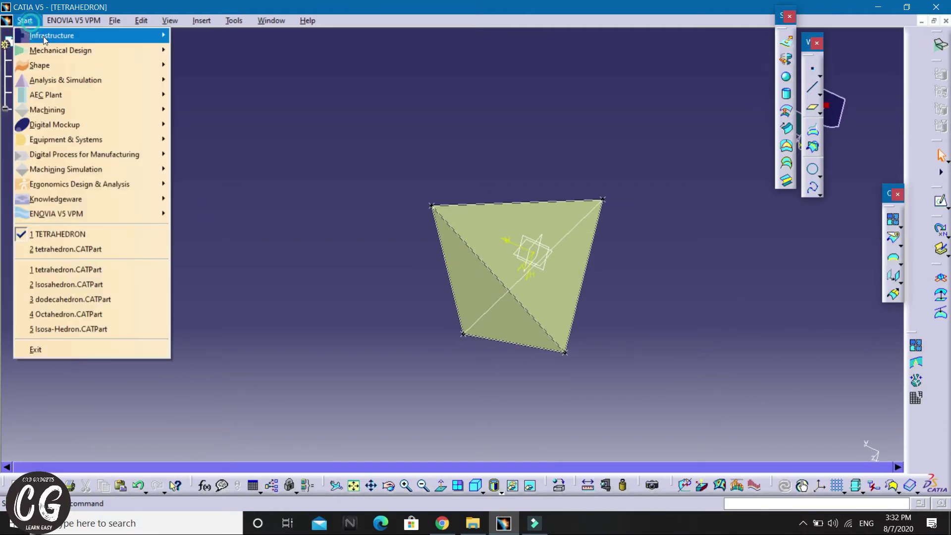
click(200, 50)
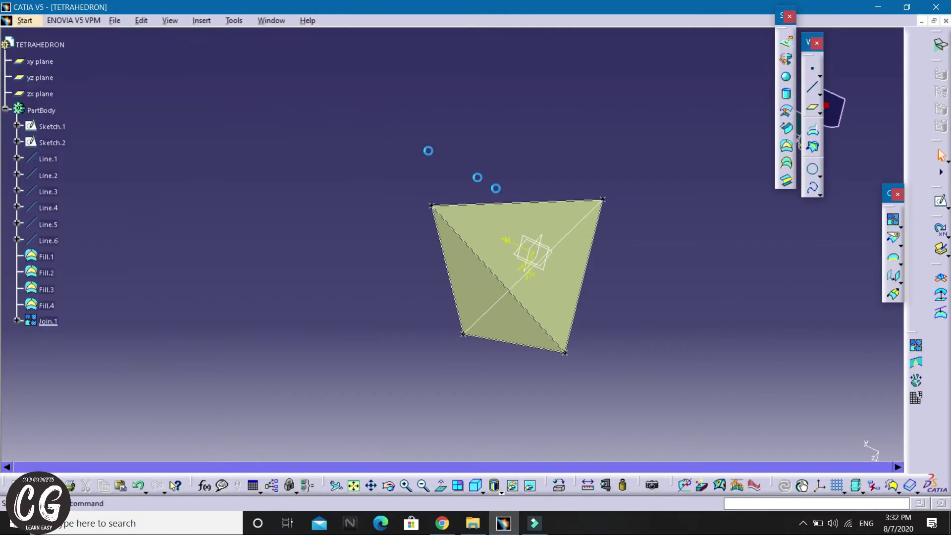
mouse_move(668, 291)
middle_down()
mouse_move(574, 246)
mouse_move(503, 257)
mouse_move(625, 285)
middle_up()
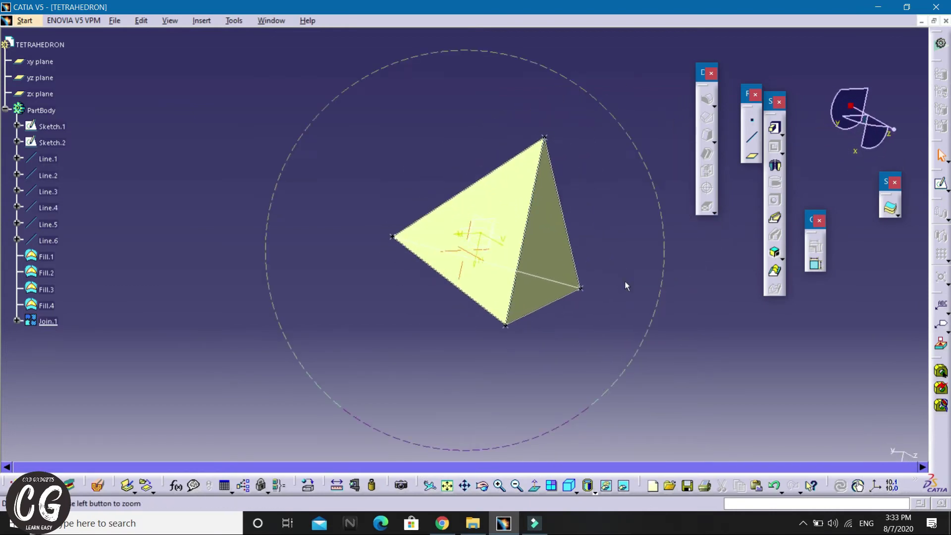
Step: Apply Close Surface to Join.1 to create the solid CloseSurface.1
click(897, 216)
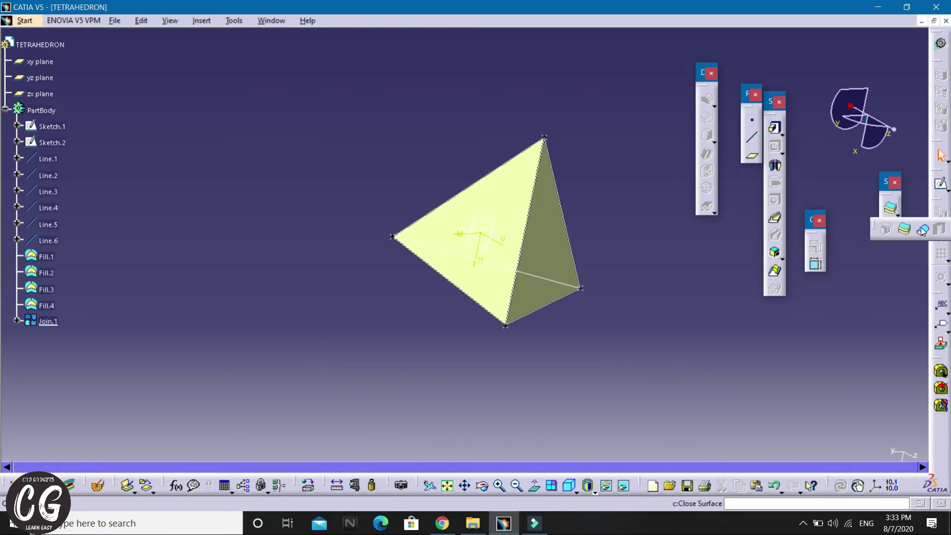
click(921, 230)
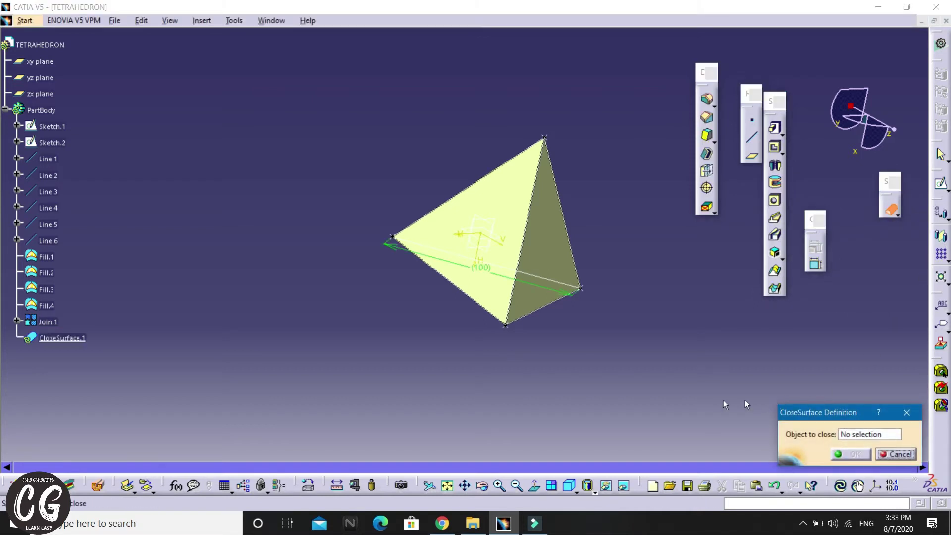
click(48, 321)
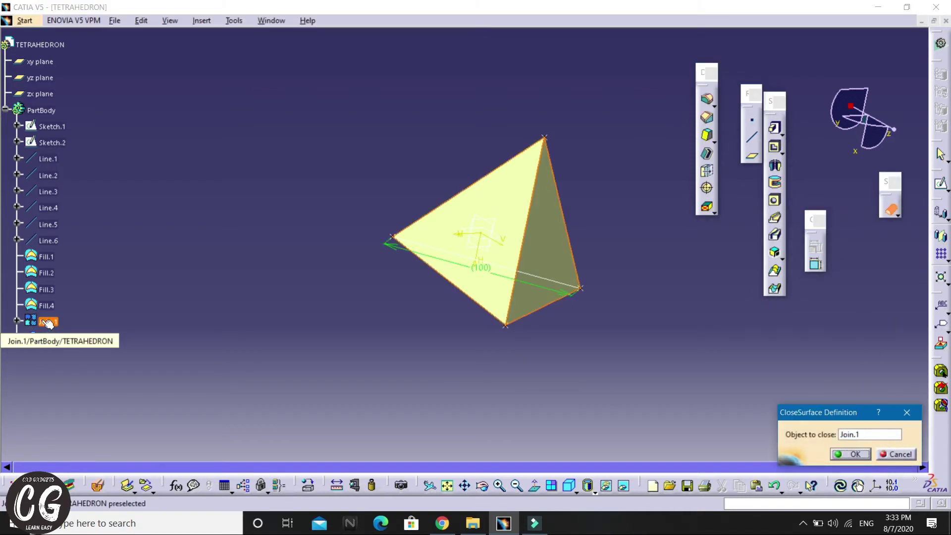
click(851, 454)
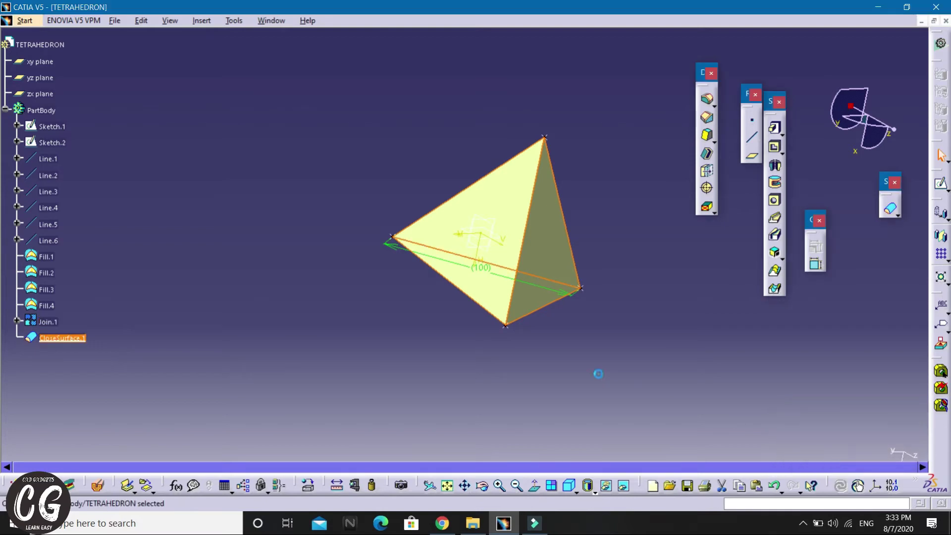
middle_drag(418, 133, 530, 187)
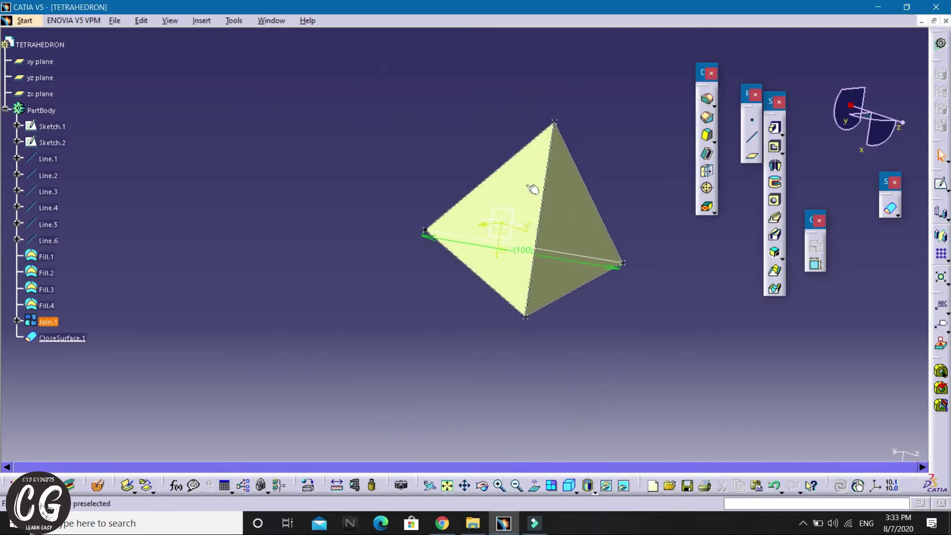
Step: Hide the joined surface Join.1
right_click(530, 188)
click(535, 219)
click(607, 247)
middle_drag(607, 248, 189, 240)
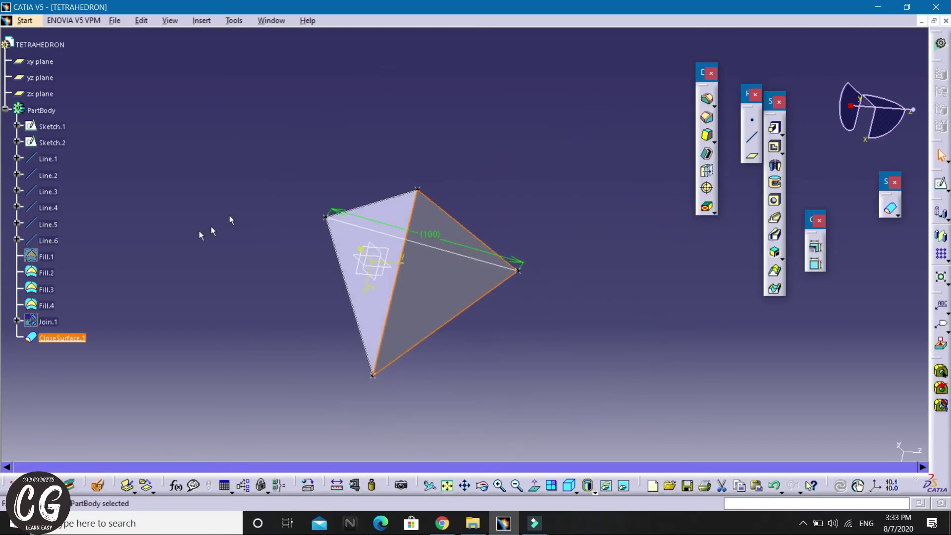
Step: Hide the selected construction lines, including Line.3, and check the solid
ctrl+click(47, 192)
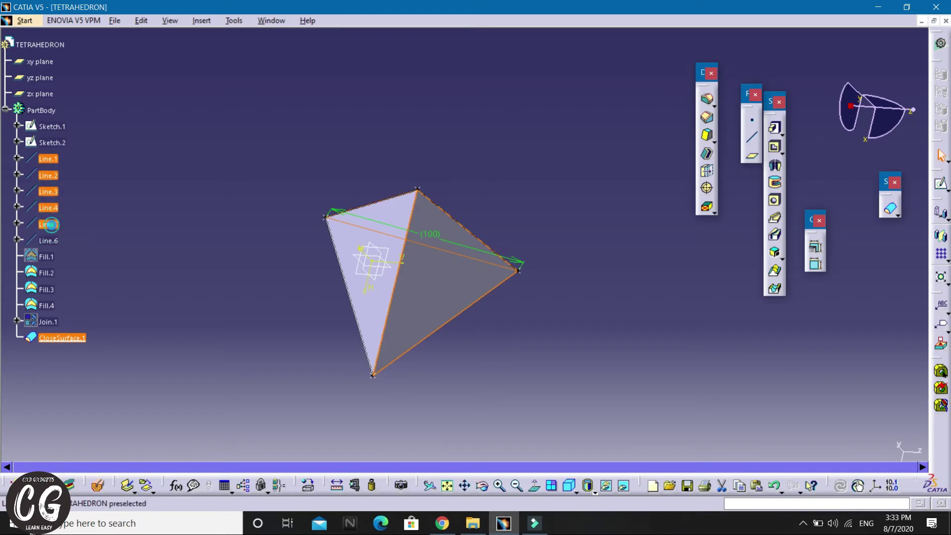
right_click(57, 161)
click(71, 183)
mouse_move(278, 311)
middle_down()
mouse_move(360, 302)
mouse_move(261, 240)
mouse_move(459, 251)
mouse_move(453, 297)
mouse_move(474, 320)
mouse_move(541, 346)
mouse_move(544, 202)
middle_up()
right_click(545, 202)
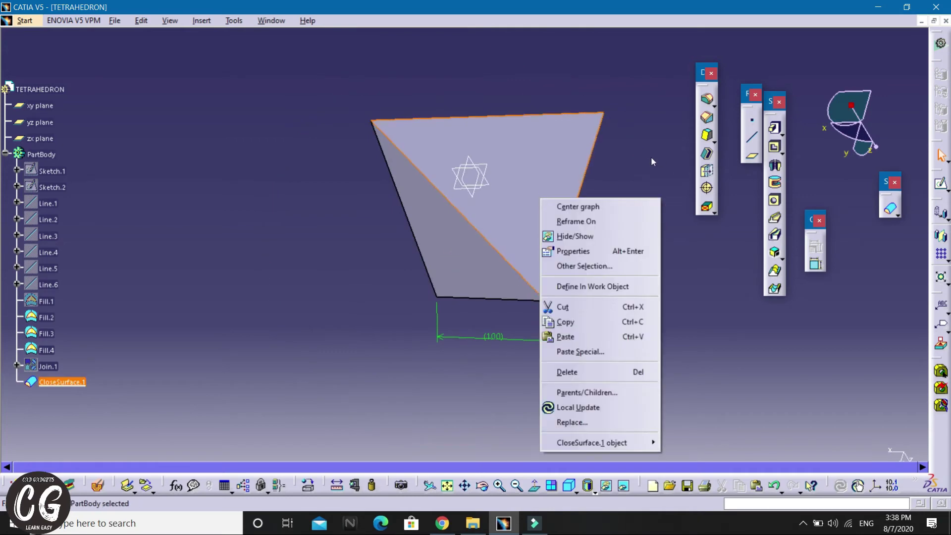
click(682, 204)
click(890, 208)
click(550, 171)
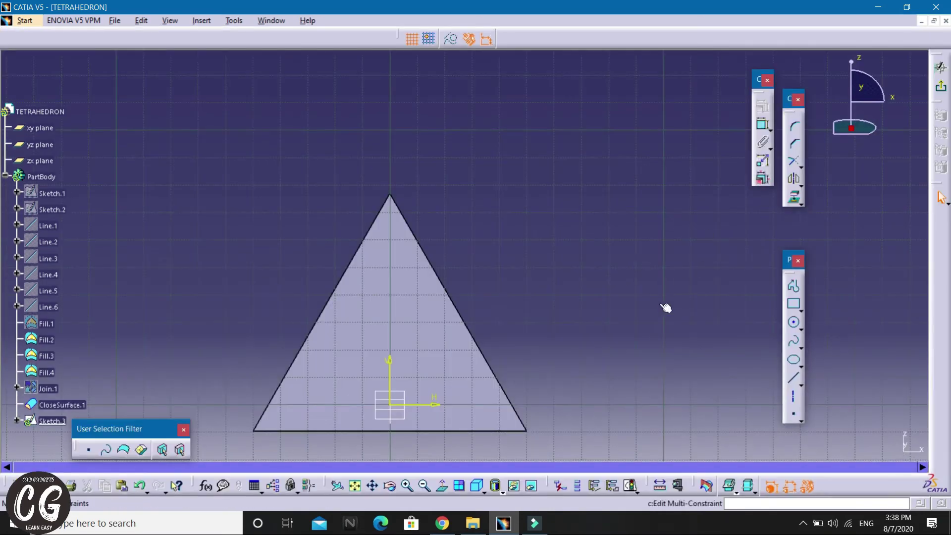
middle_drag(665, 309, 743, 298)
click(793, 321)
click(473, 257)
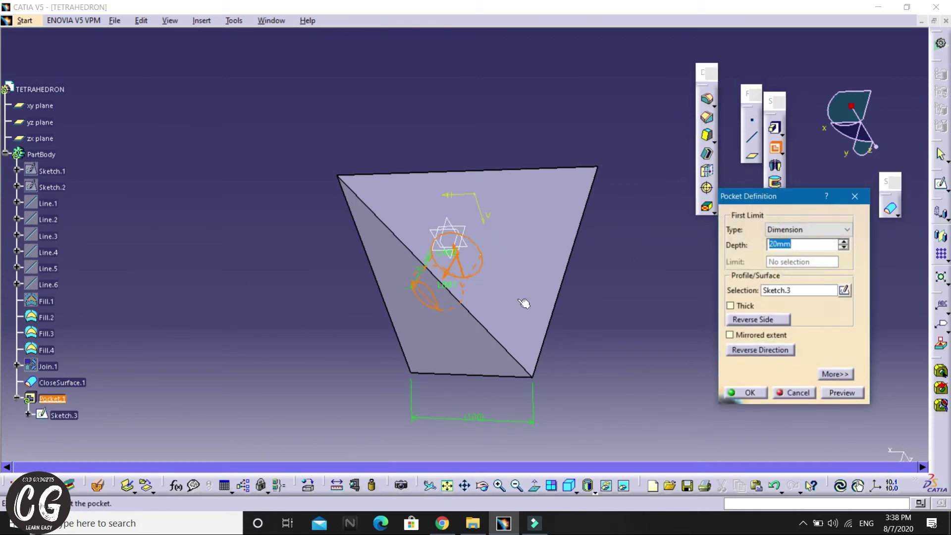
click(743, 393)
mouse_move(637, 266)
middle_down()
mouse_move(586, 322)
mouse_move(594, 344)
middle_up()
key(ctrl+z)
key(ctrl+z)
mouse_move(608, 334)
middle_down()
mouse_move(546, 344)
mouse_move(400, 325)
middle_up()
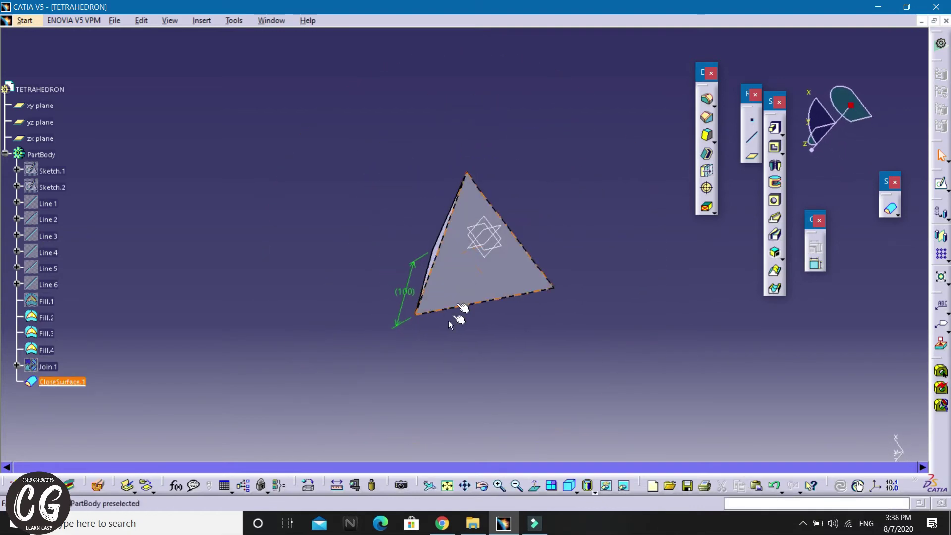
right_click(400, 326)
click(541, 303)
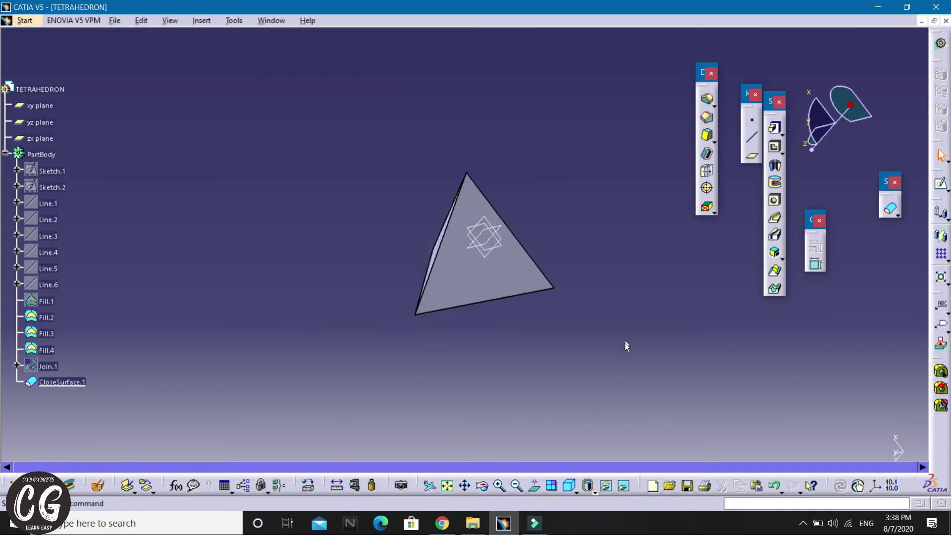
middle_drag(555, 326, 357, 296)
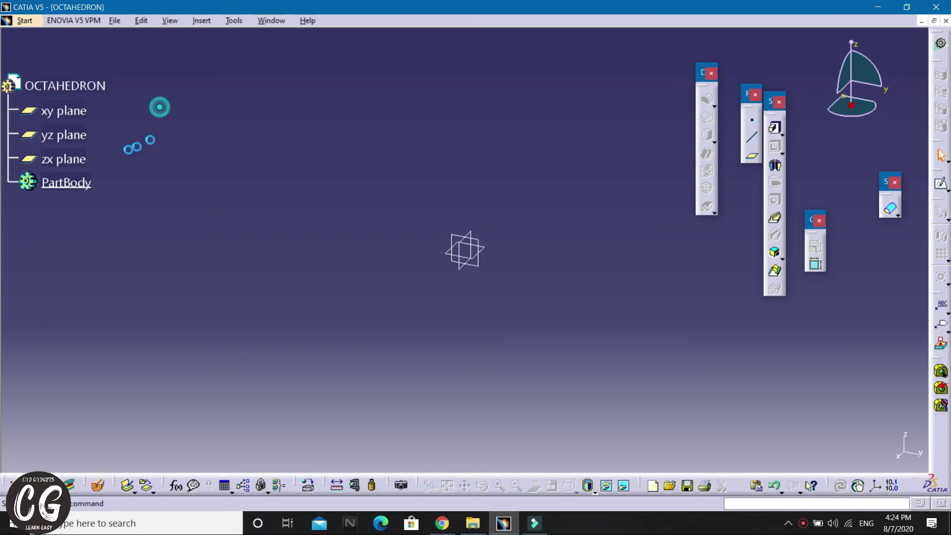
Step: Sketch a construction centered rectangle at the origin on the xy plane
click(69, 116)
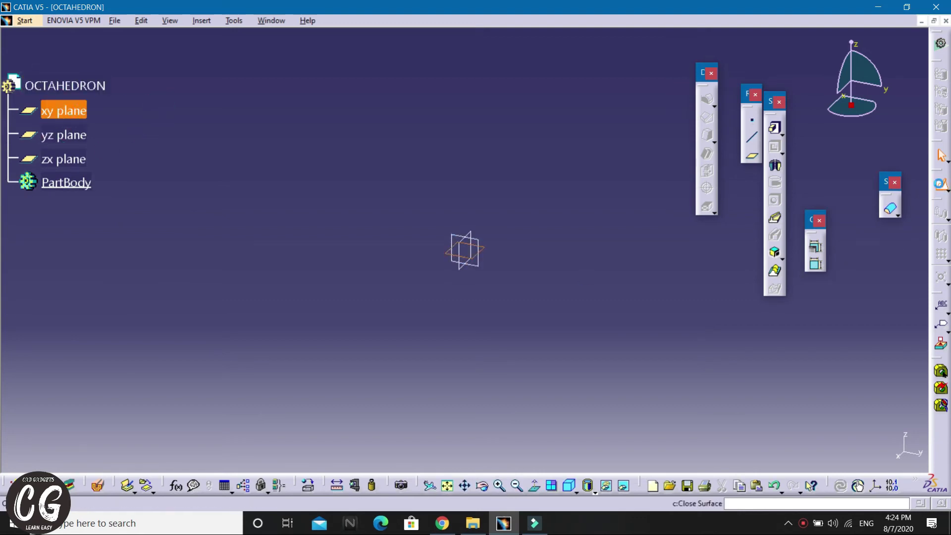
click(940, 184)
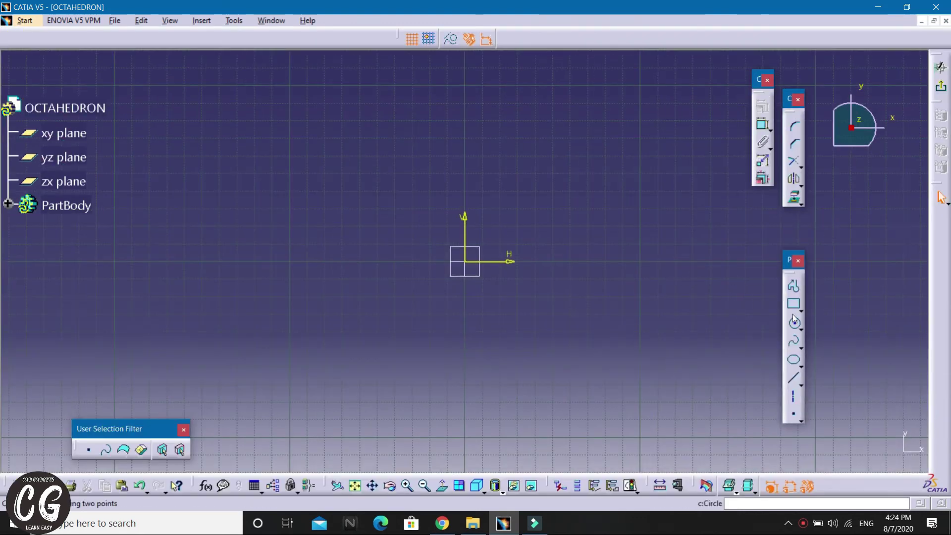
click(800, 310)
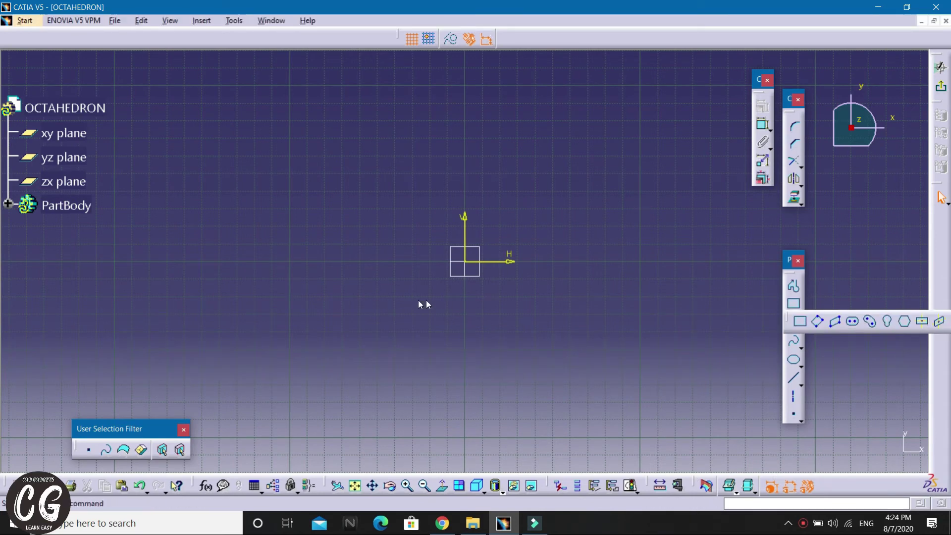
click(923, 322)
click(464, 261)
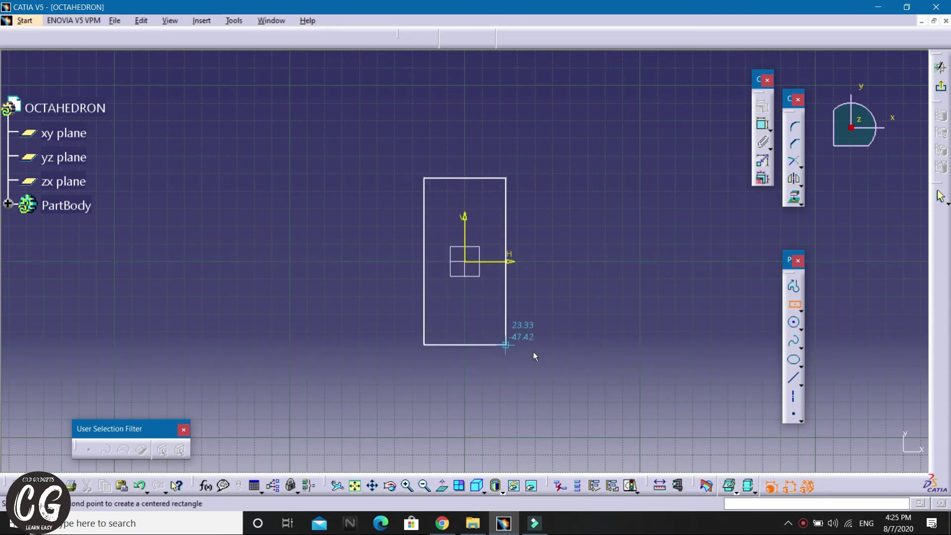
click(562, 347)
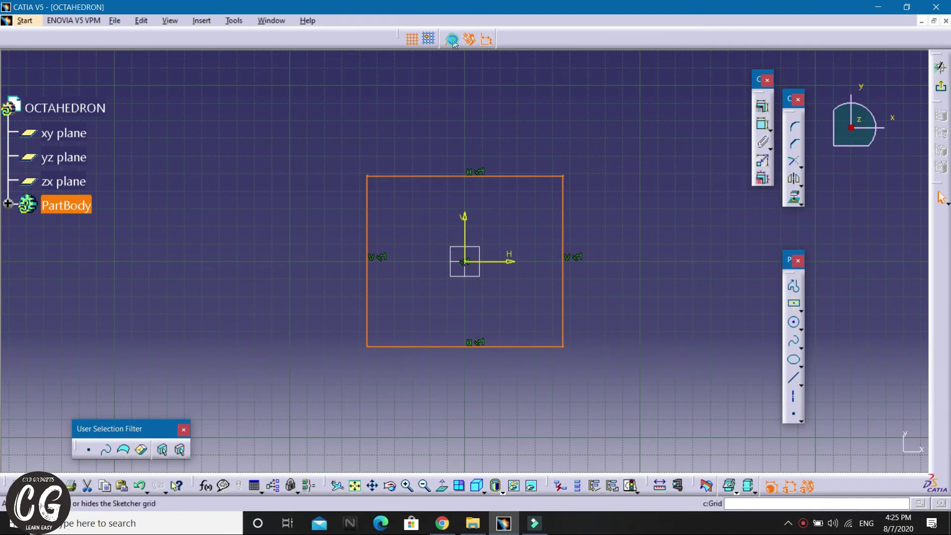
click(636, 166)
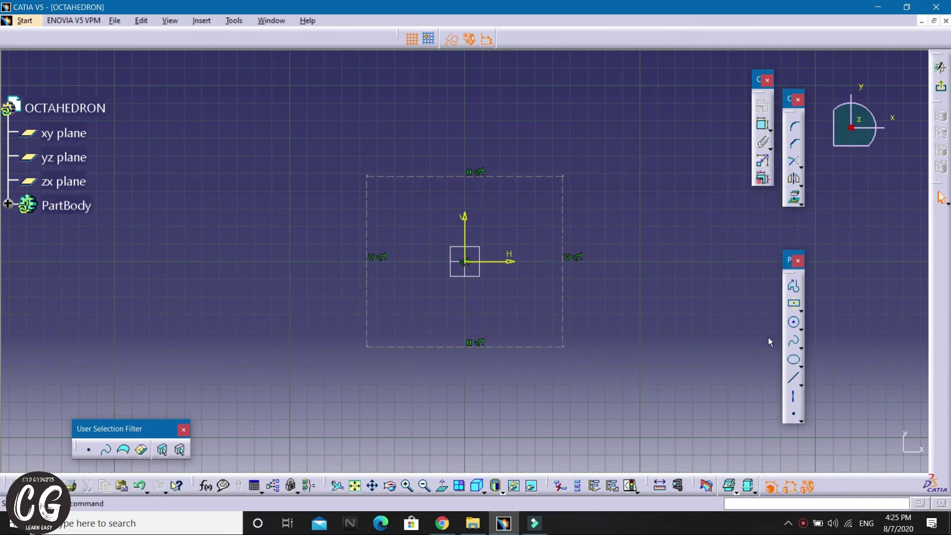
Step: Place a point at each of the rectangle's four corners
click(799, 417)
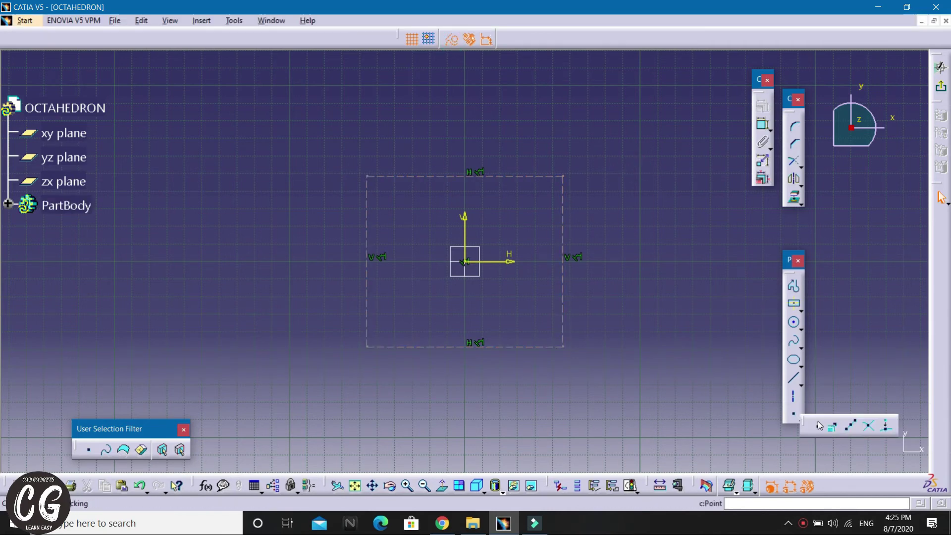
click(818, 425)
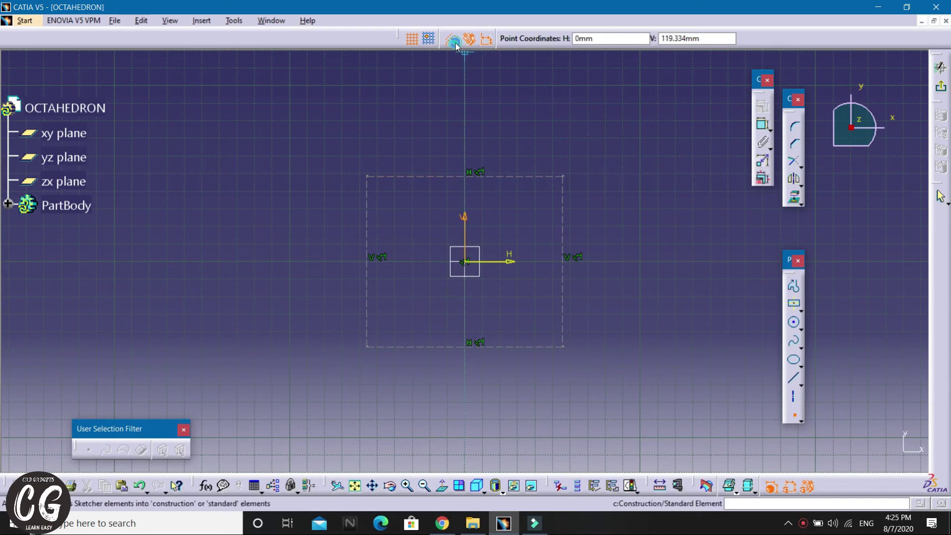
click(563, 174)
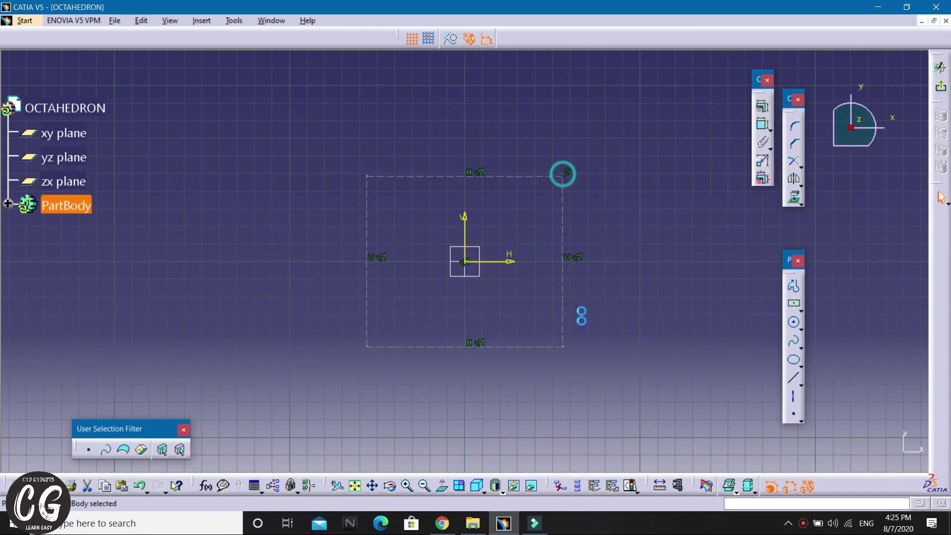
click(567, 349)
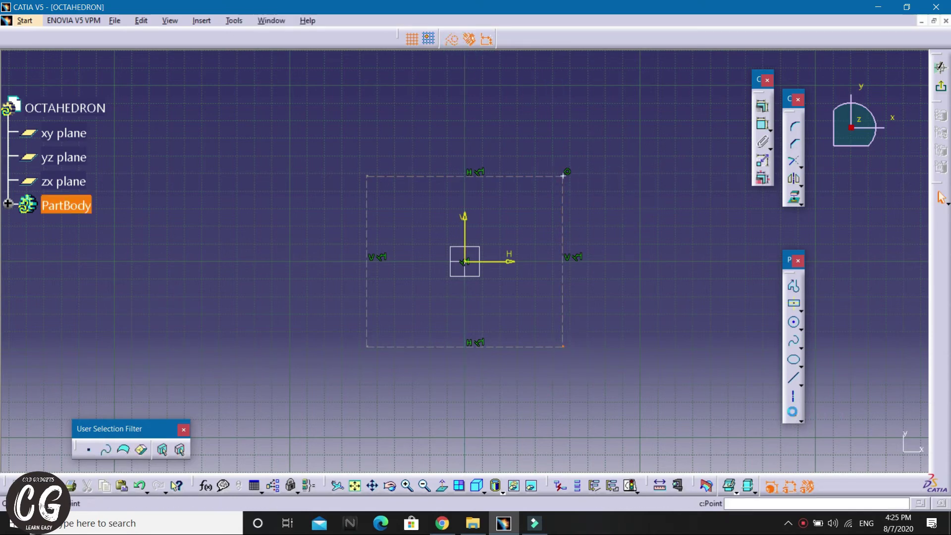
click(562, 345)
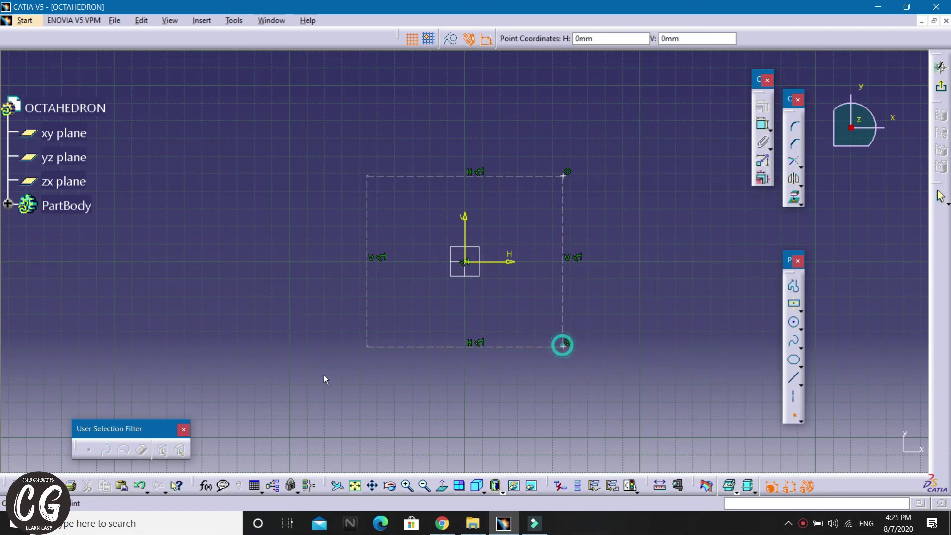
click(366, 345)
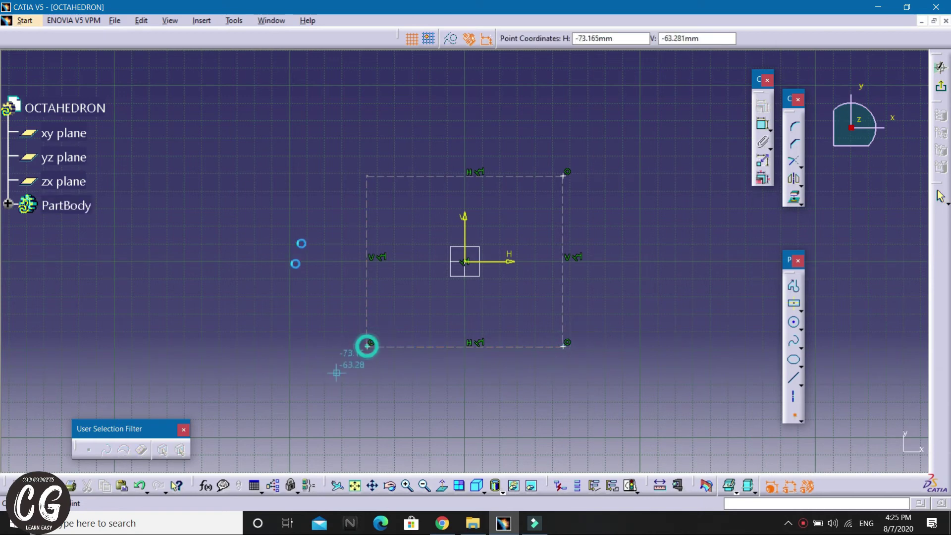
click(369, 176)
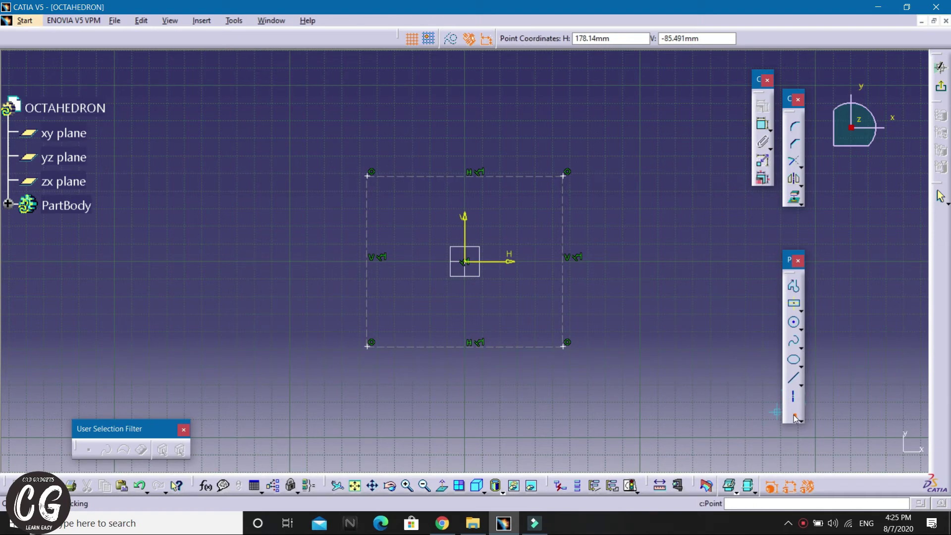
Step: Dimension the square's width and height to 100 each
click(764, 126)
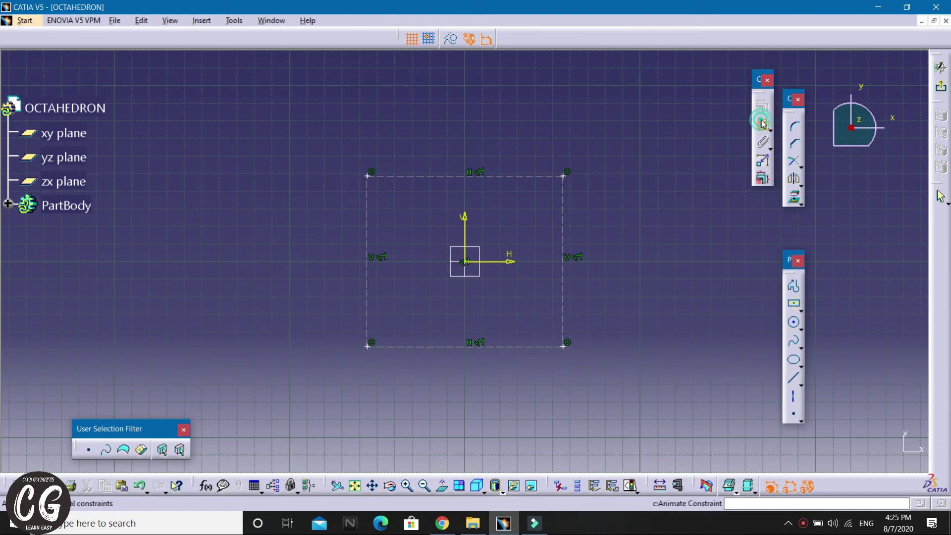
click(520, 175)
double_click(520, 152)
text(100)
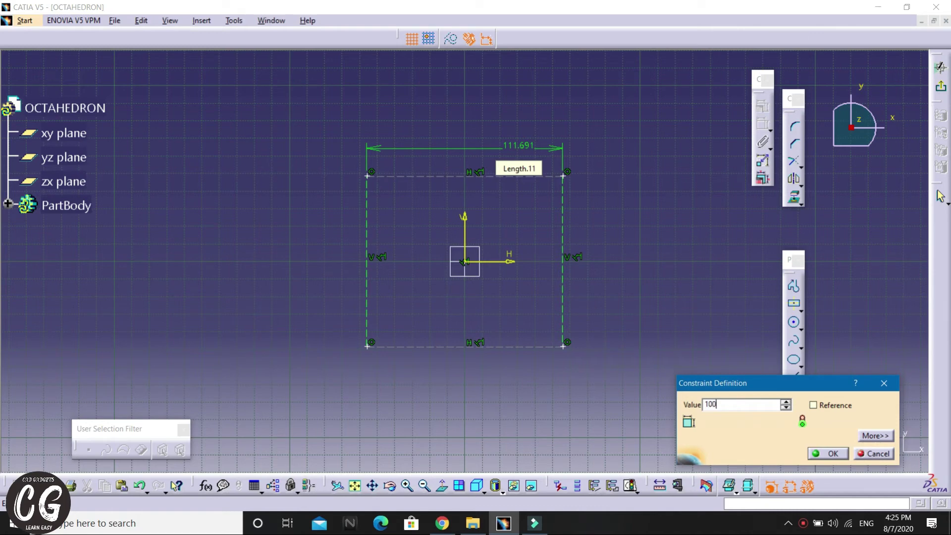
key(Return)
click(556, 209)
double_click(587, 211)
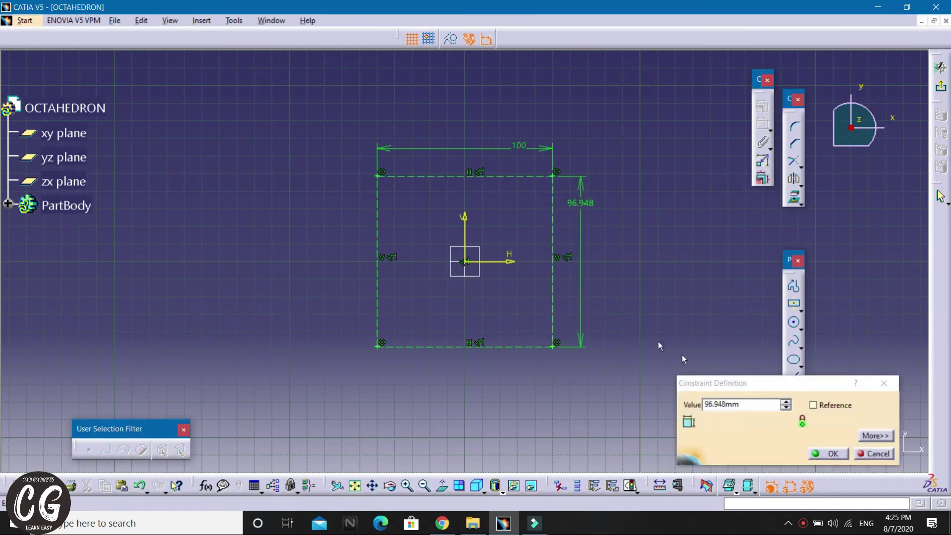
click(705, 385)
text(0)
key(Return)
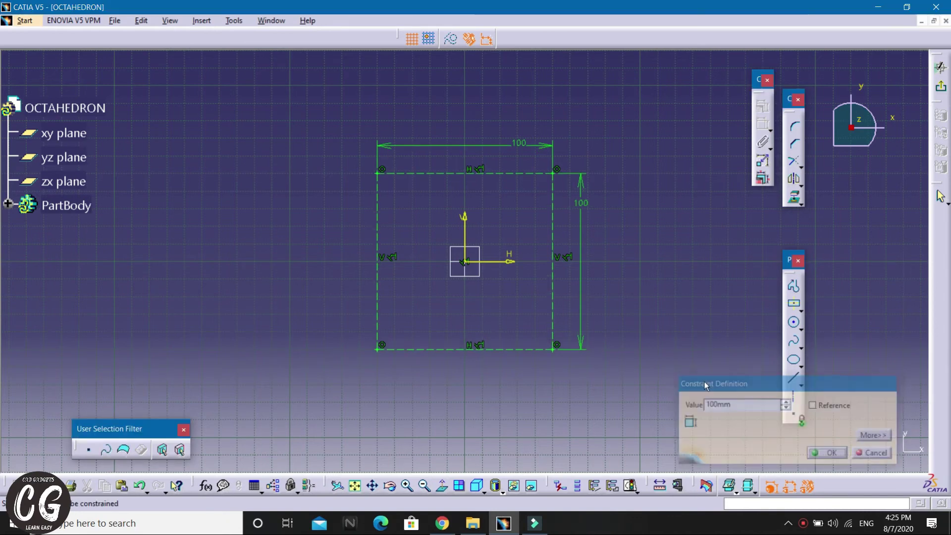
click(698, 198)
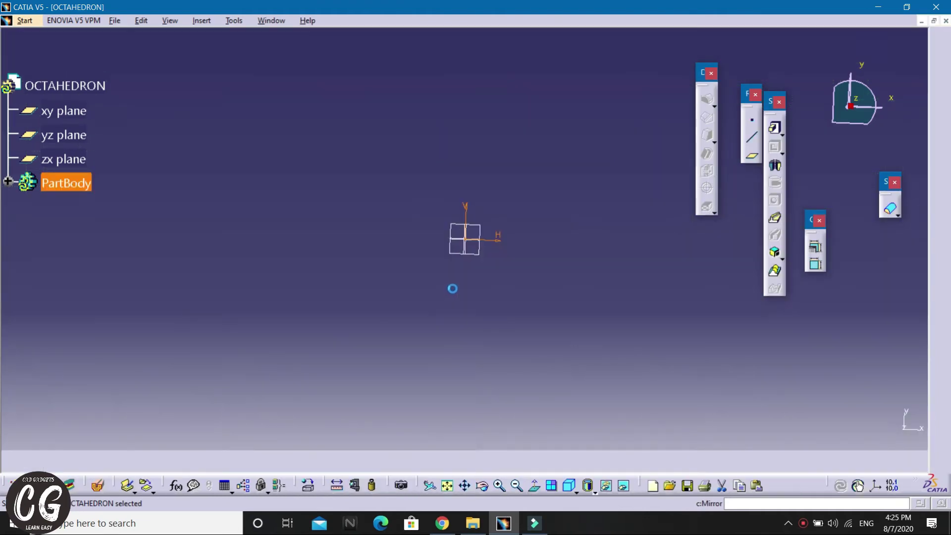
Step: Create a coordinate point at X 0, Y 0, Z 70.71 mm
mouse_move(451, 287)
middle_down()
mouse_move(484, 289)
mouse_move(593, 382)
mouse_move(280, 268)
middle_up()
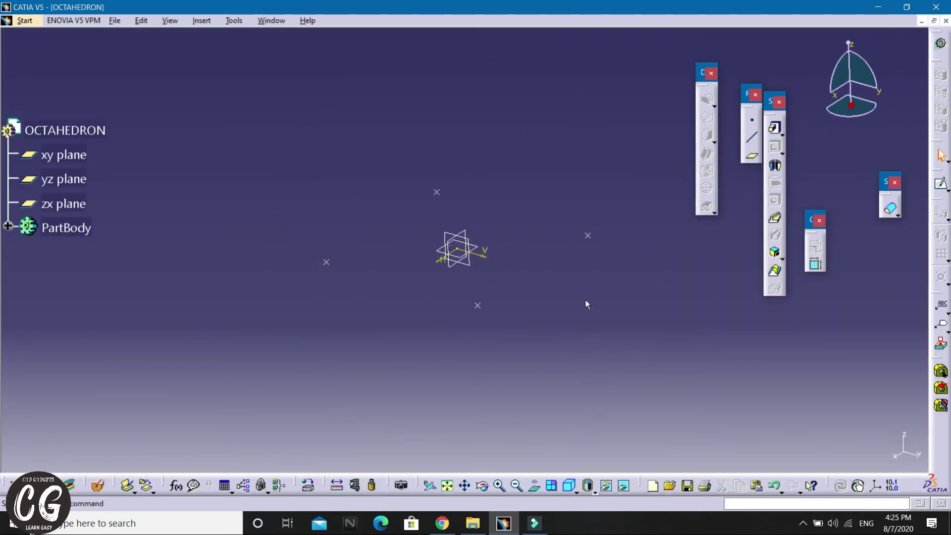
middle_drag(584, 299, 603, 235)
click(752, 123)
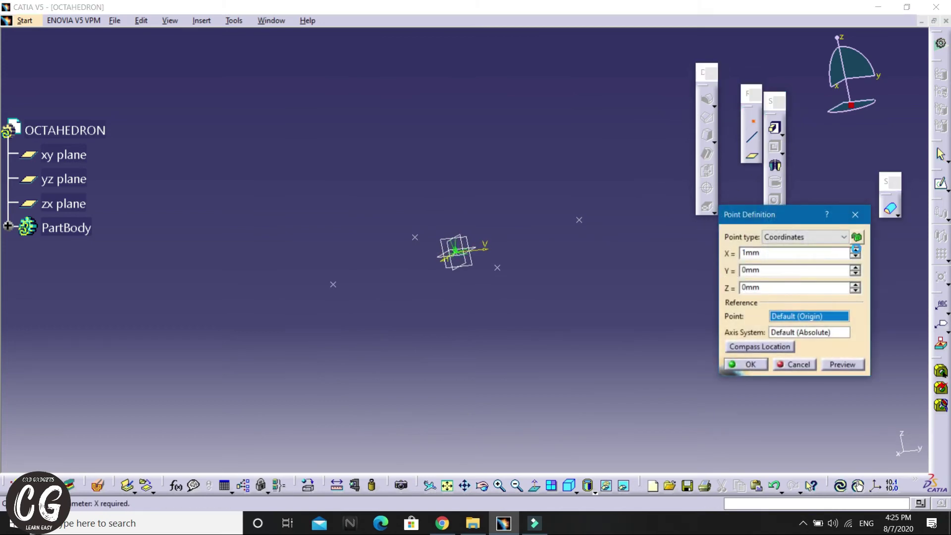
middle_drag(617, 250, 632, 319)
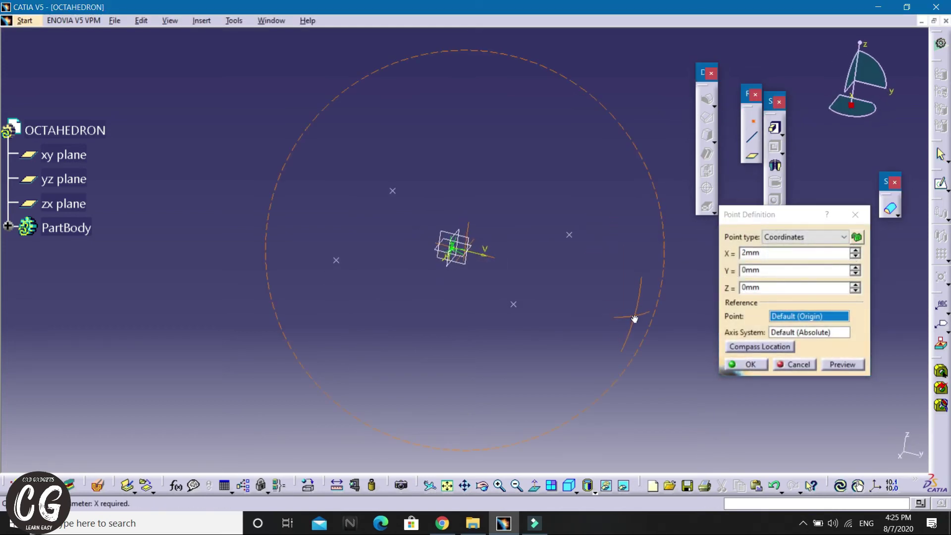
click(855, 266)
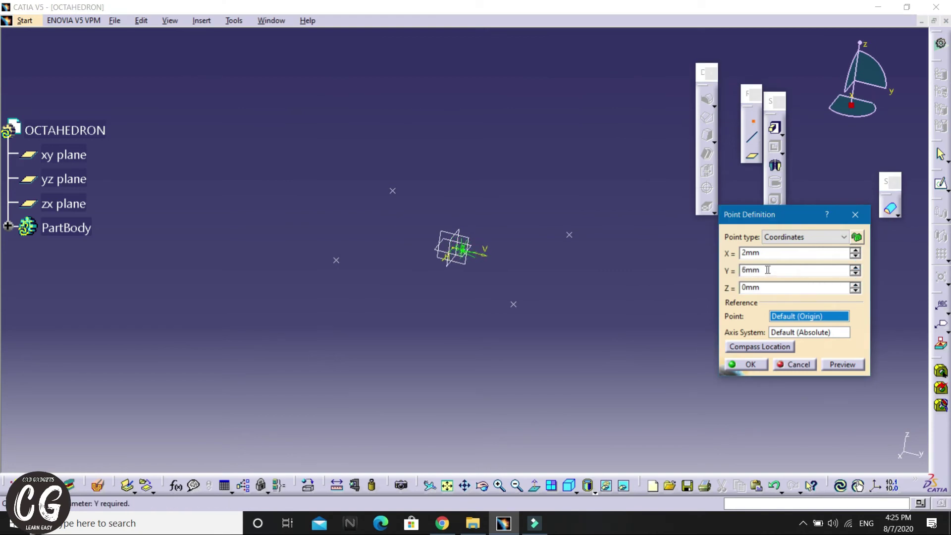
drag(773, 269, 736, 268)
text(0)
key(shift+Tab)
text(0)
click(854, 284)
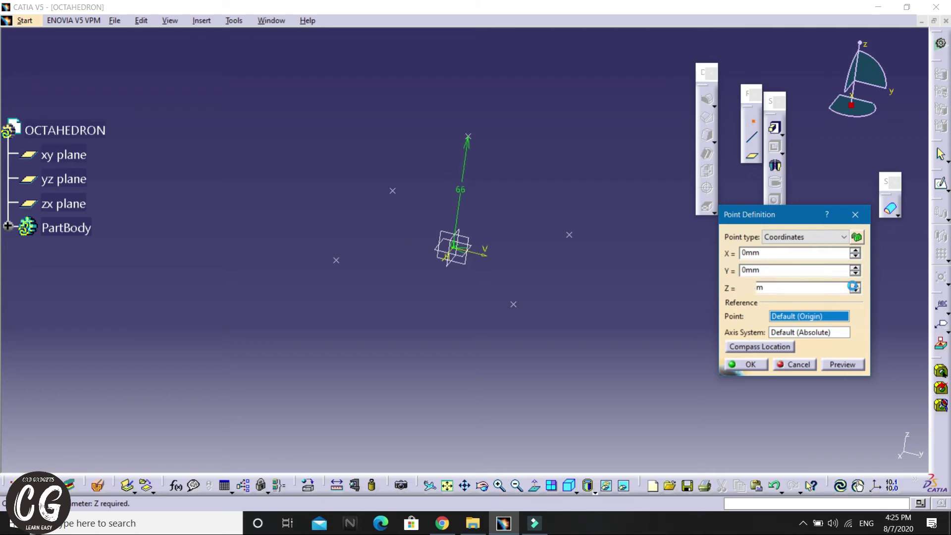
drag(789, 290, 728, 290)
text(70.71)
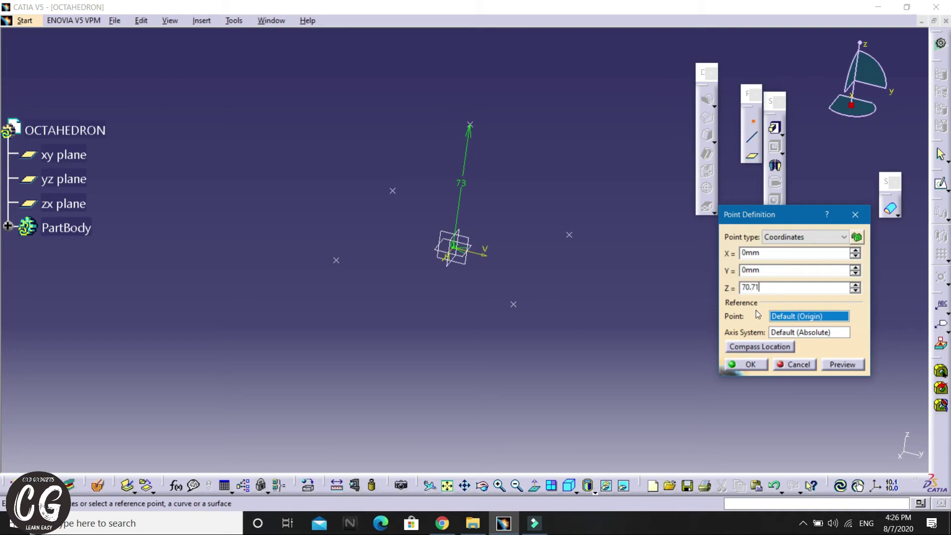
click(751, 364)
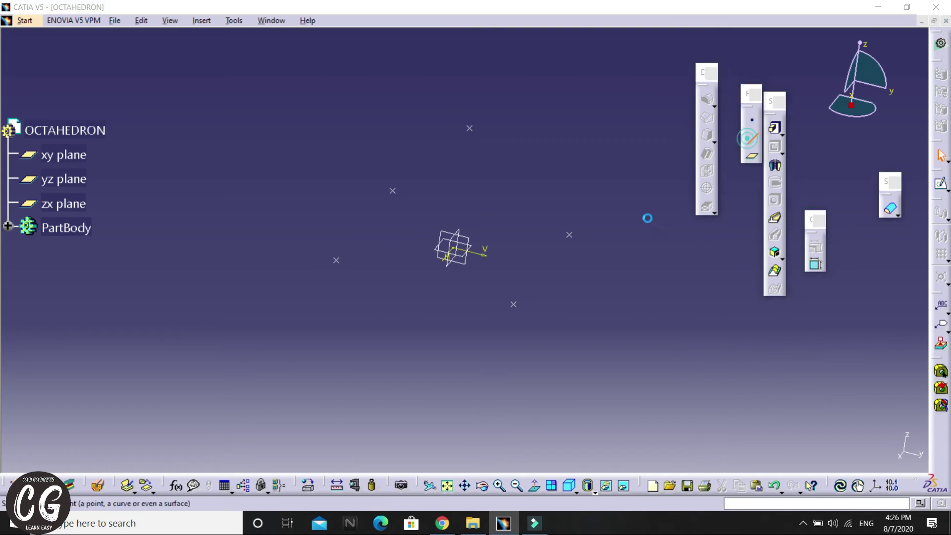
Step: Draw a 100 mm Point-Point line from Point.1 to the right square corner
click(751, 136)
click(469, 127)
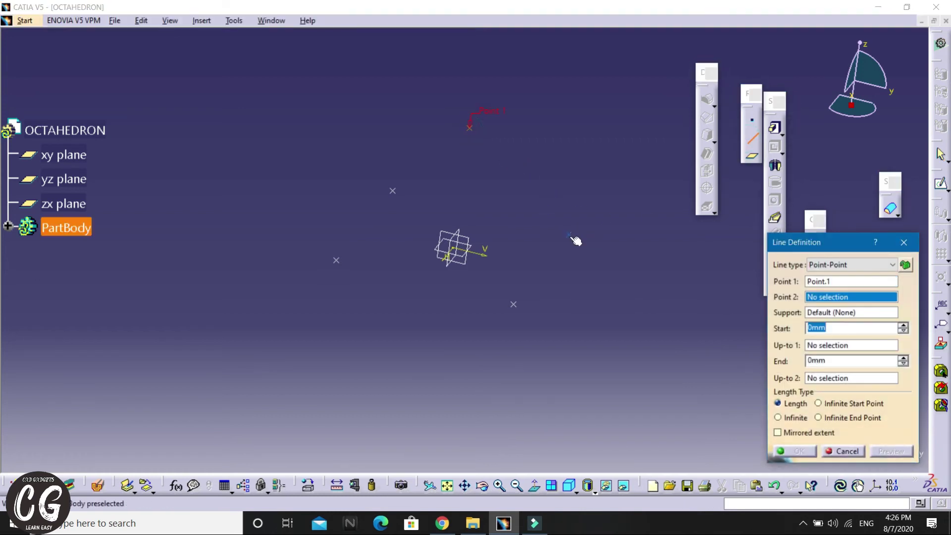
click(573, 239)
click(793, 451)
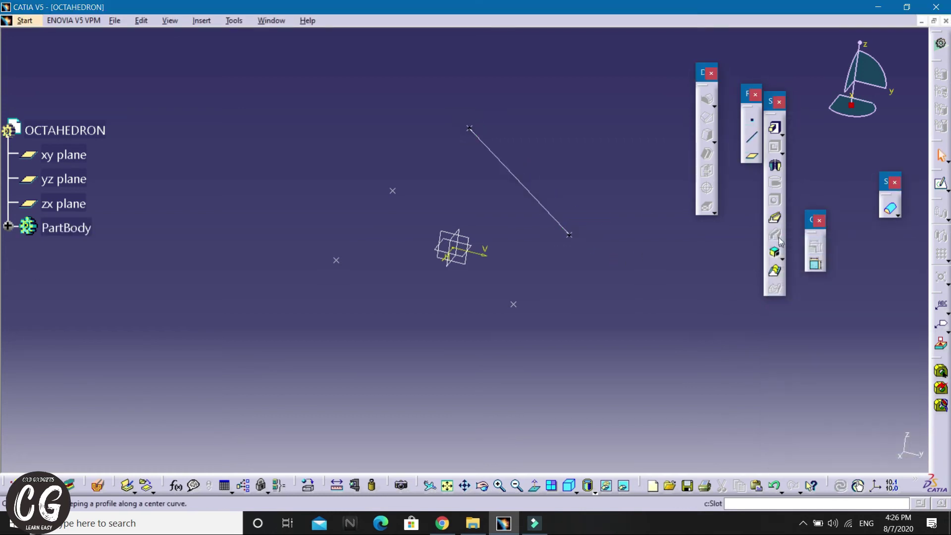
click(563, 225)
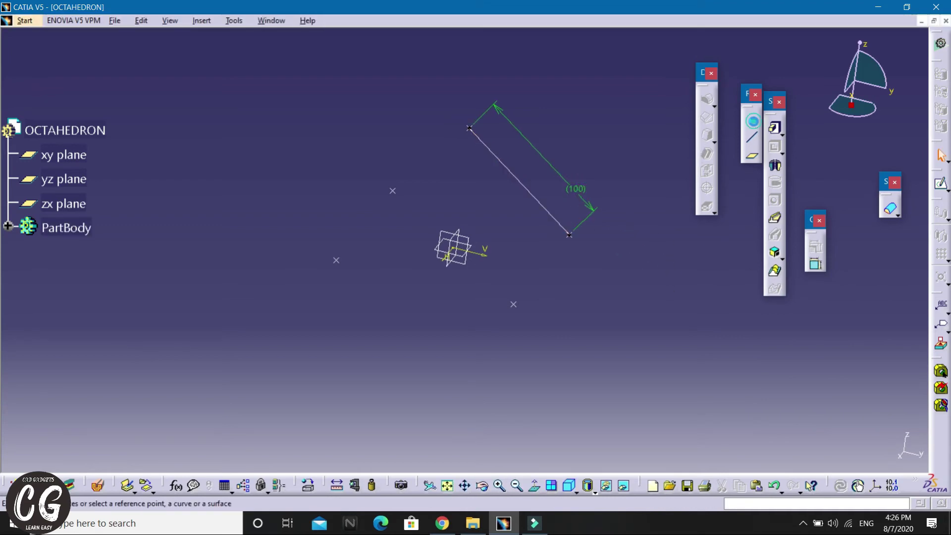
Step: Create the bottom coordinate point at X 0, Y 0, Z -70.71 mm
click(751, 121)
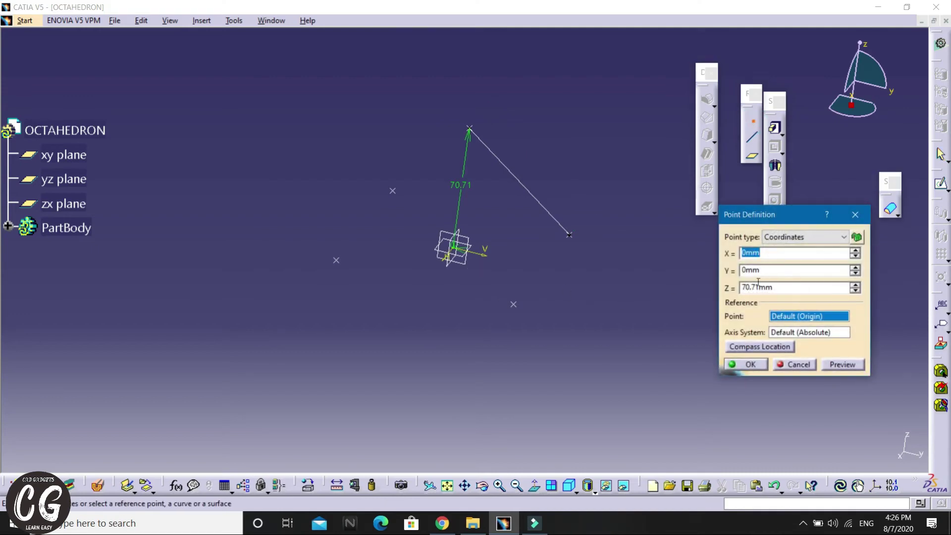
click(743, 287)
text(-)
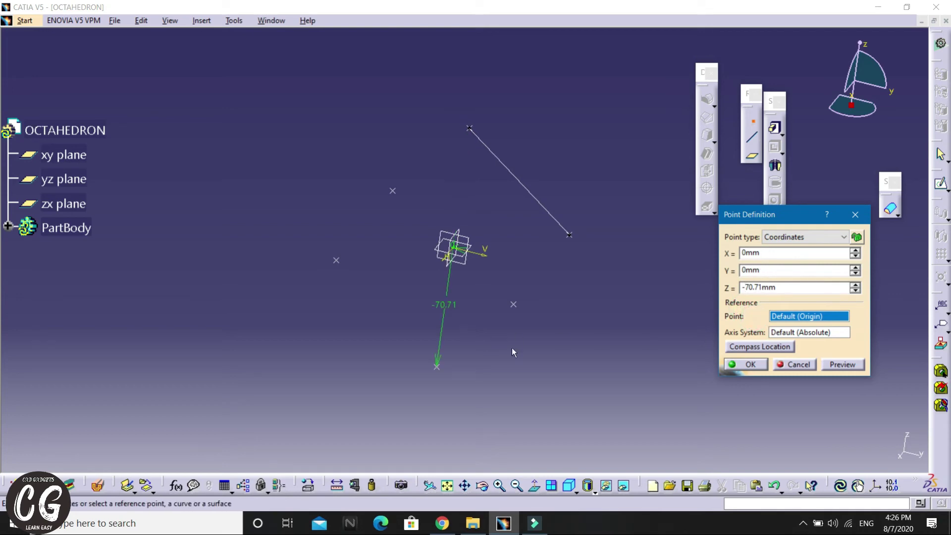
mouse_move(526, 355)
middle_down()
mouse_move(526, 315)
mouse_move(565, 275)
middle_up()
click(746, 364)
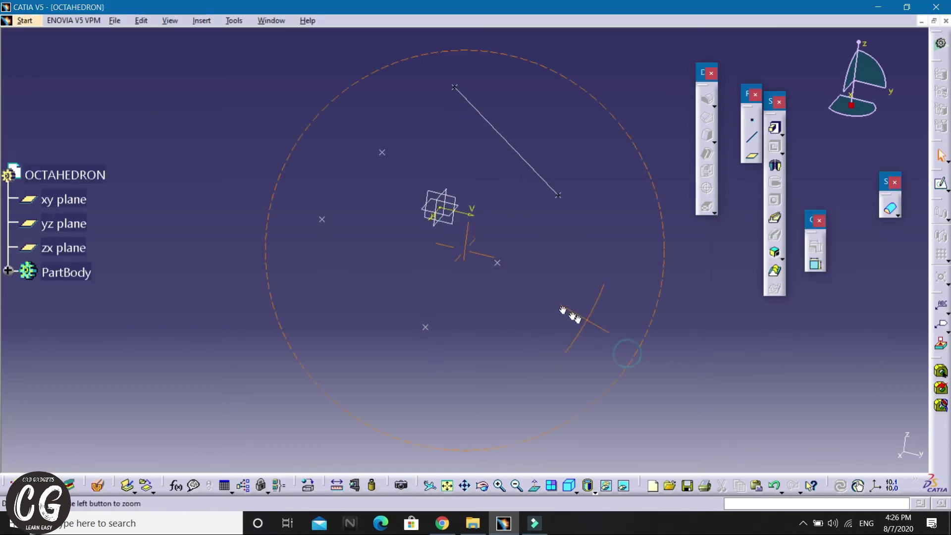
Step: Draw the left-to-back and back-to-right base edges as point-to-point lines
click(751, 135)
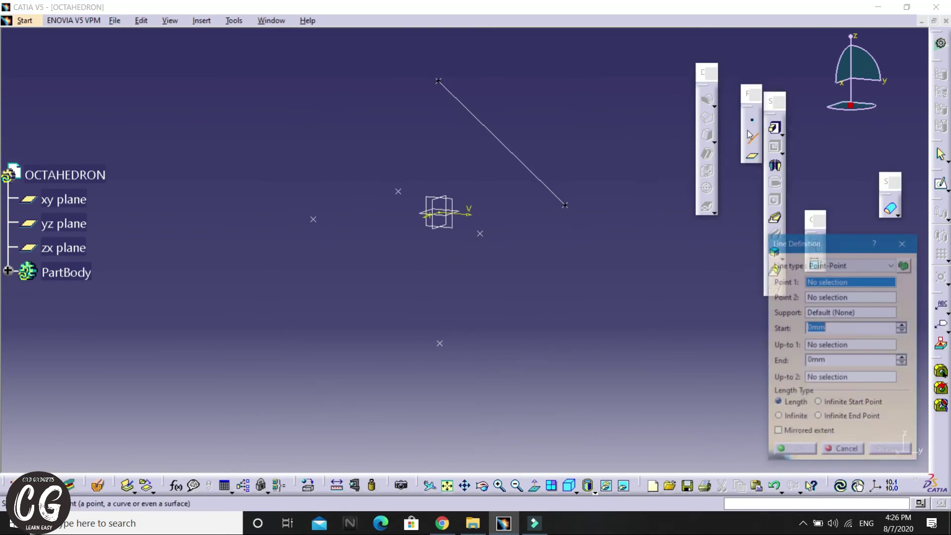
click(397, 191)
click(313, 219)
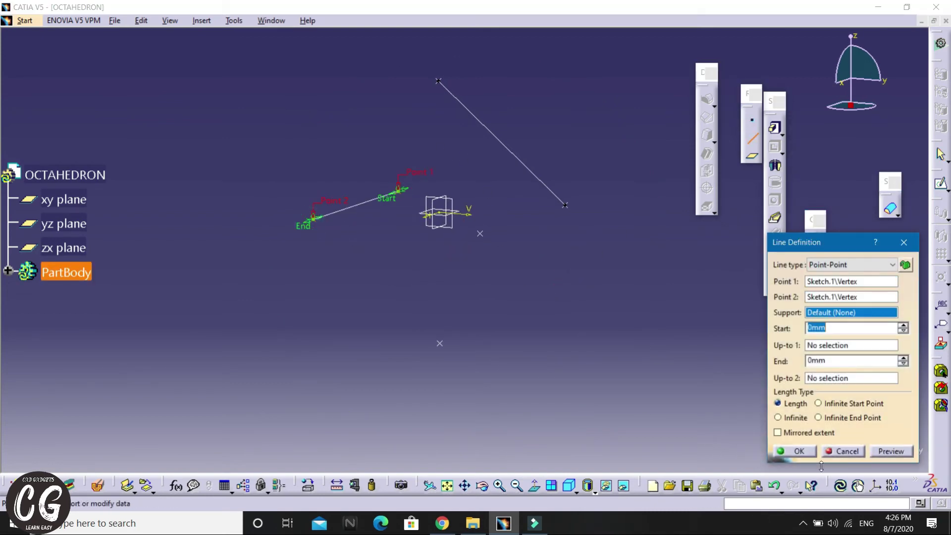
click(793, 450)
click(751, 137)
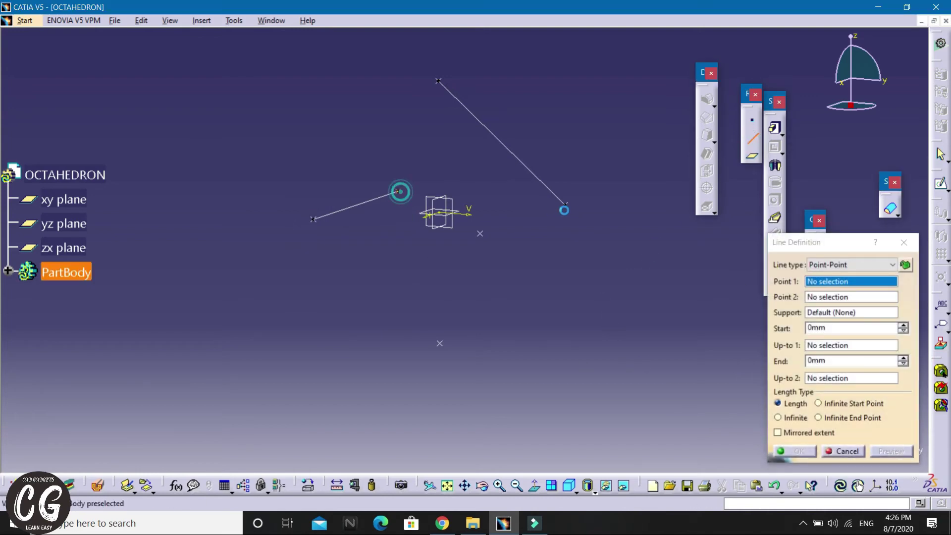
click(400, 192)
click(565, 207)
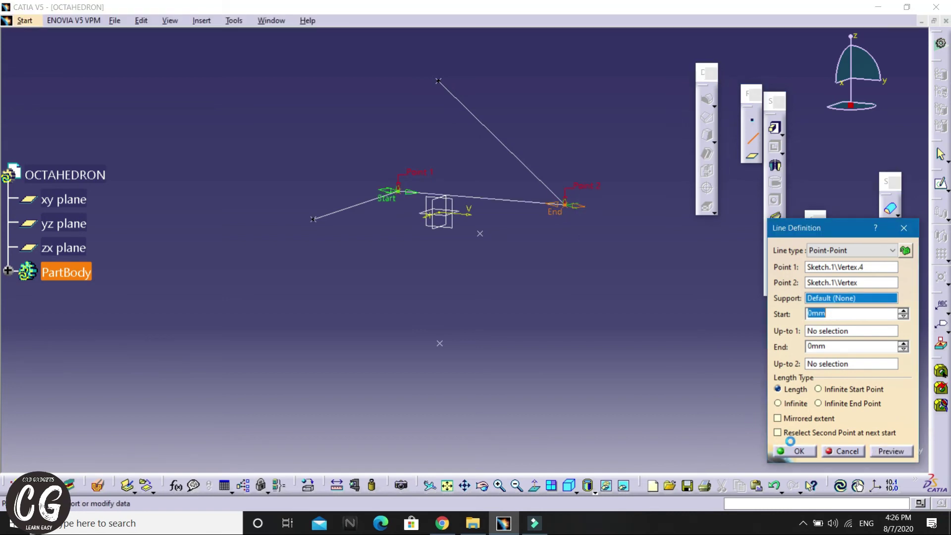
click(795, 449)
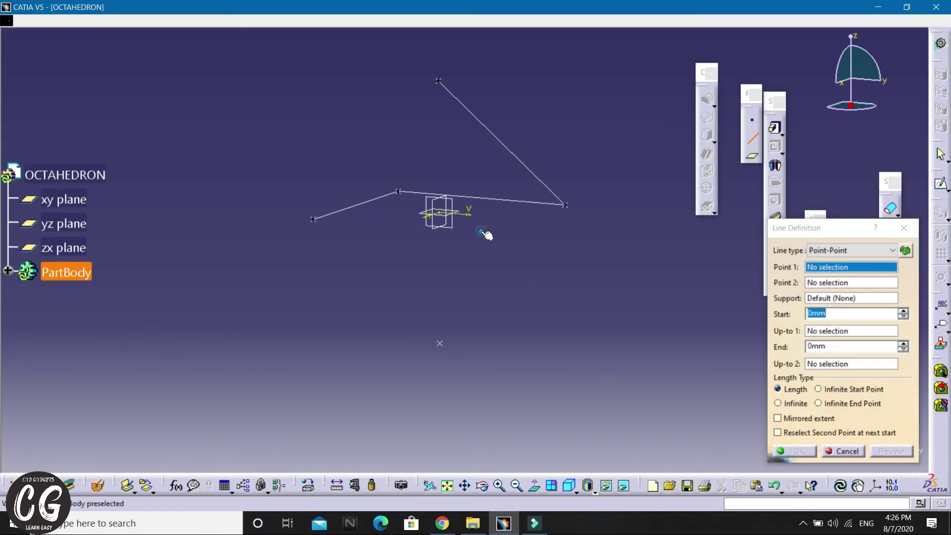
Step: Draw the front-to-right and left-to-front lines to close the square base
click(481, 232)
click(565, 205)
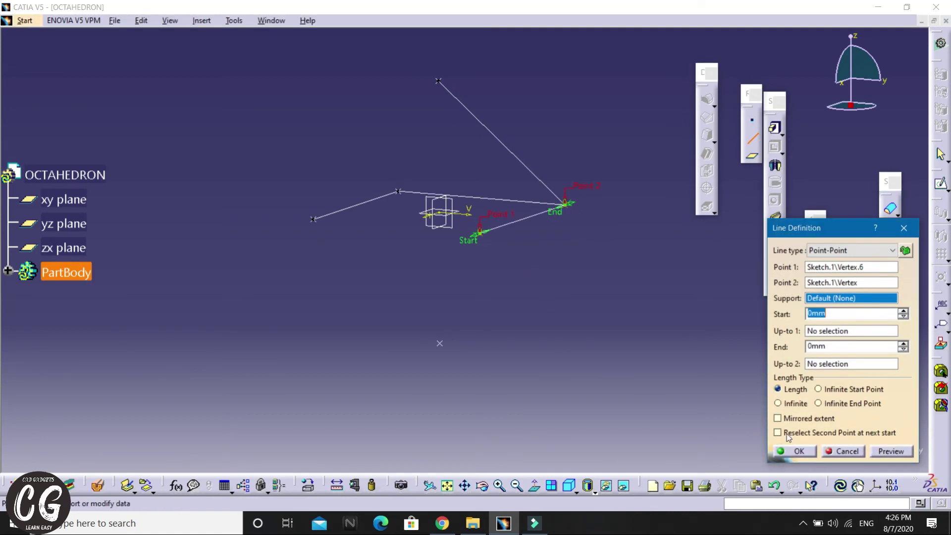
click(799, 451)
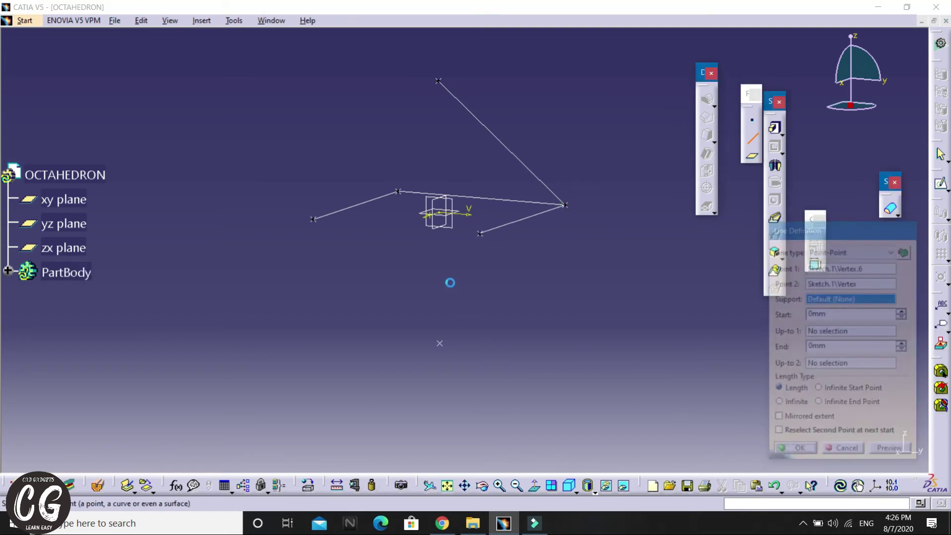
click(482, 232)
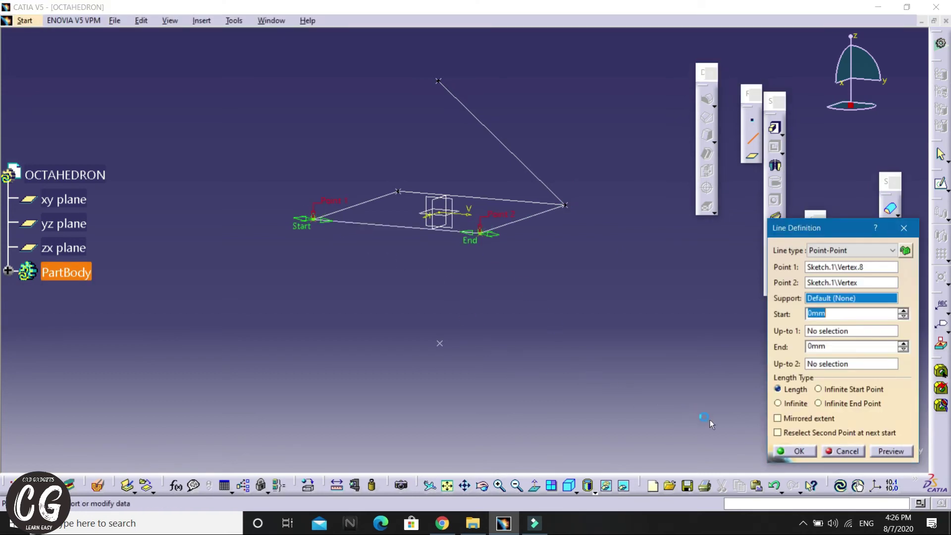
click(788, 451)
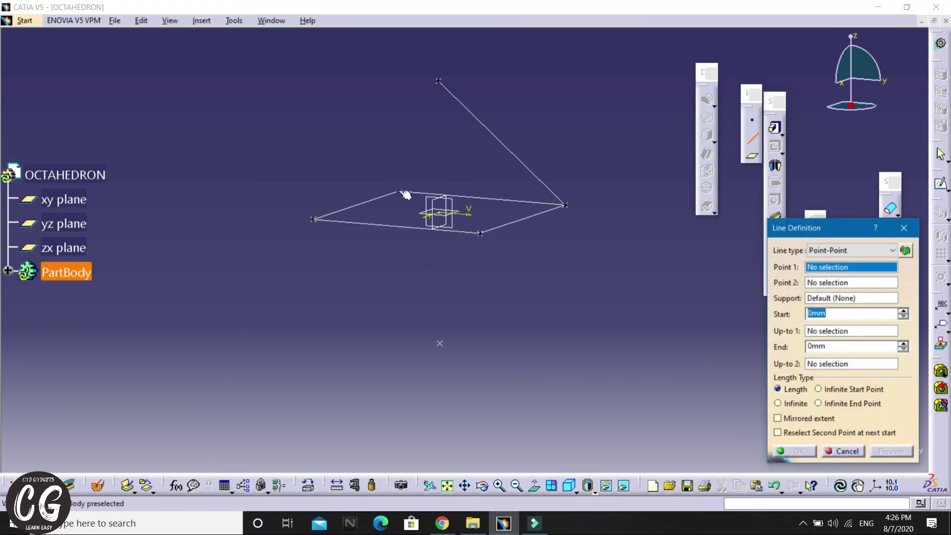
Step: Connect the top point to the back, front and left base corners
click(437, 83)
click(778, 455)
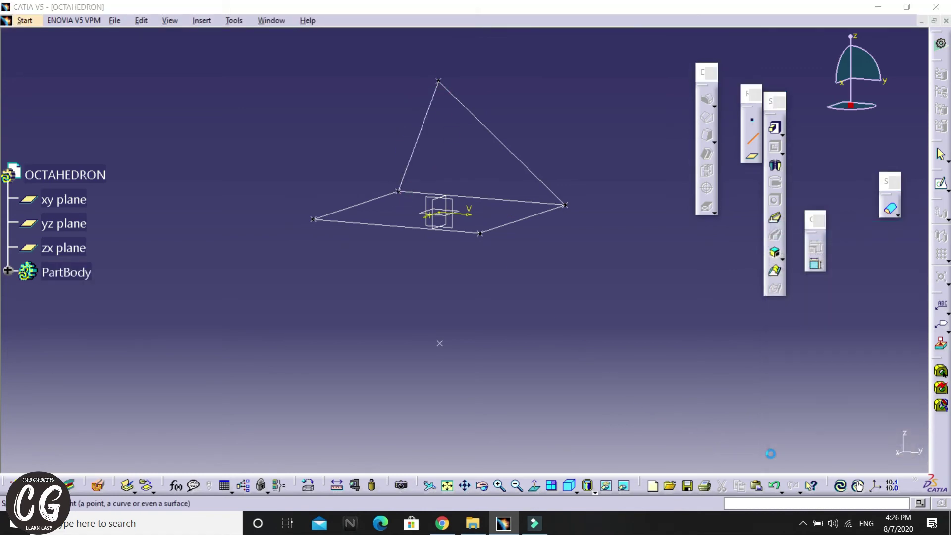
click(480, 233)
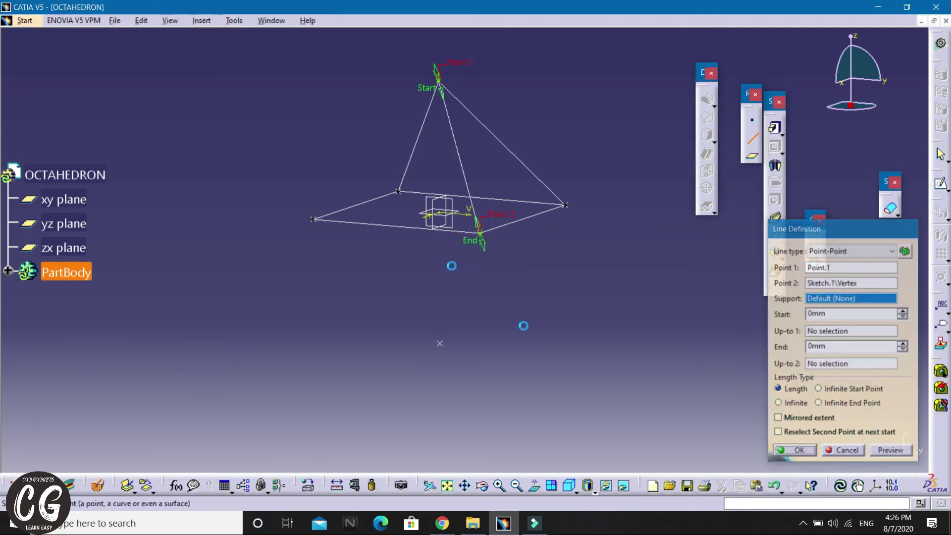
click(808, 451)
click(438, 82)
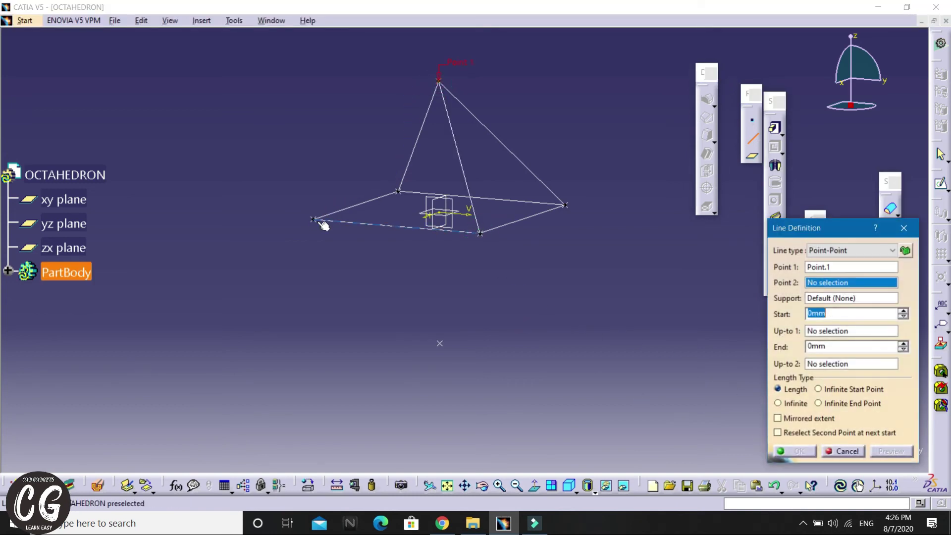
click(315, 220)
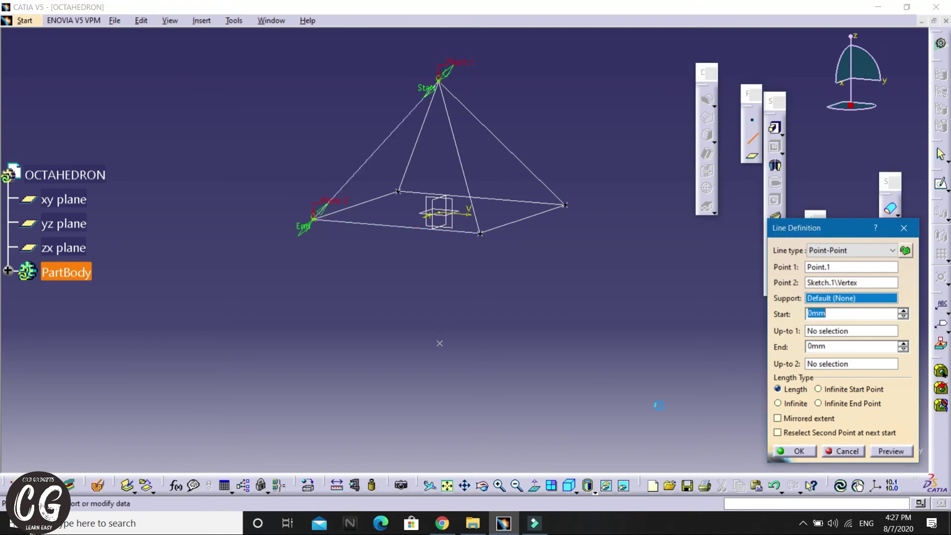
click(784, 453)
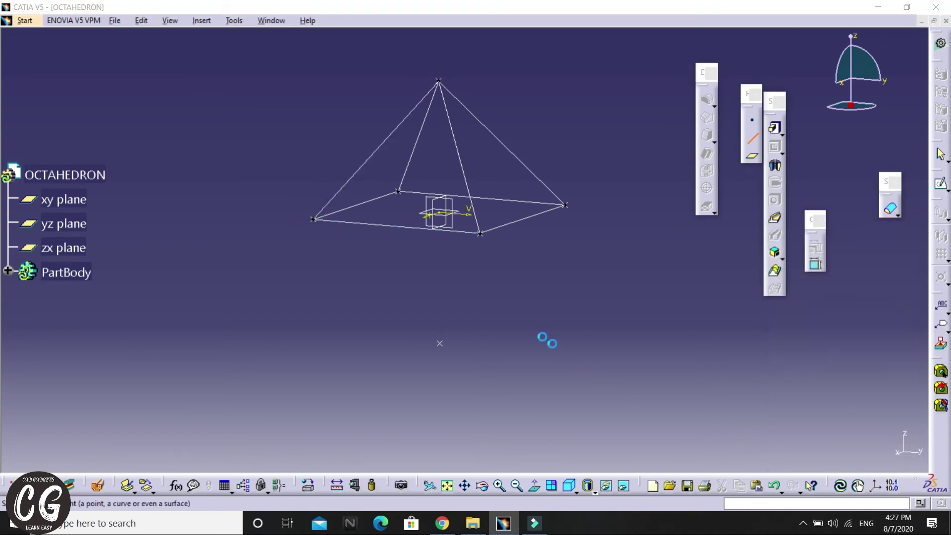
Step: Connect the back, right, front and left base corners to the bottom point
click(399, 192)
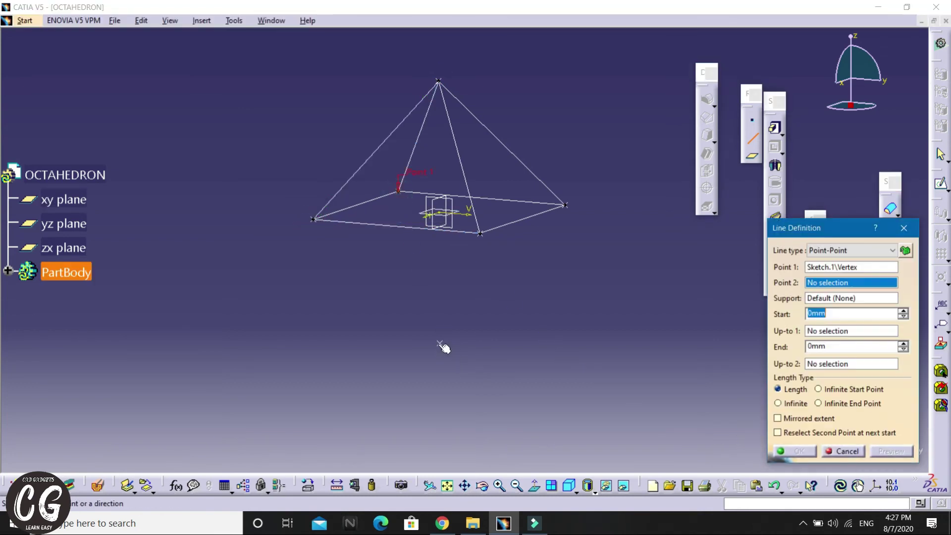
click(441, 344)
click(794, 454)
click(565, 203)
click(441, 343)
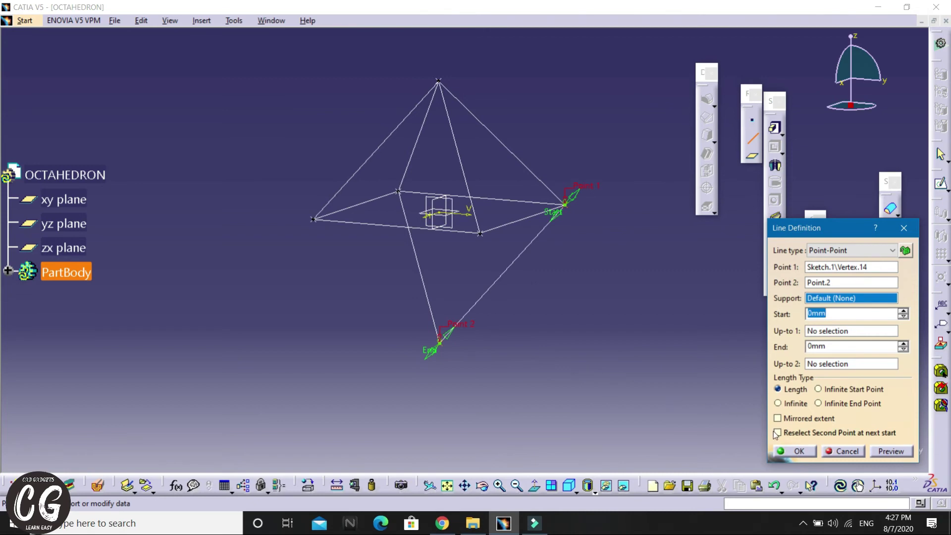
click(793, 451)
click(481, 232)
click(441, 343)
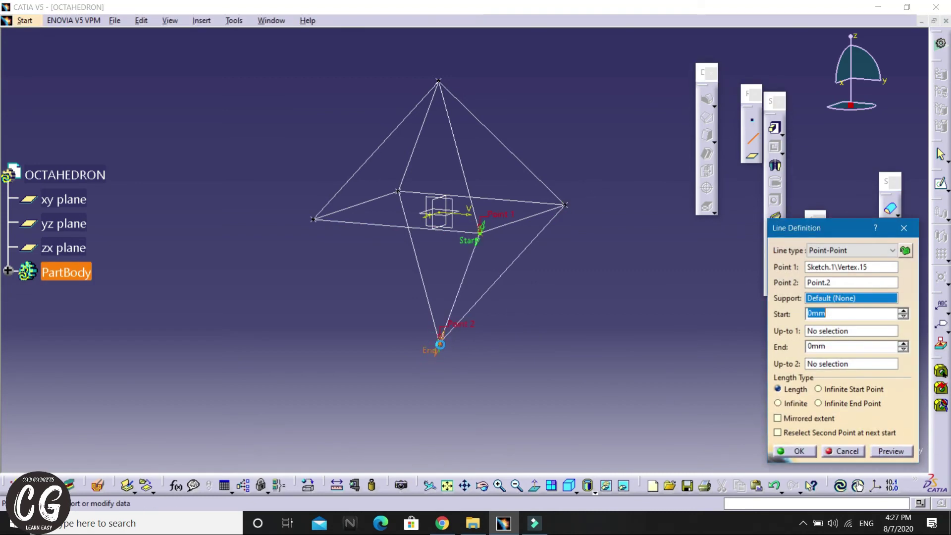
click(787, 451)
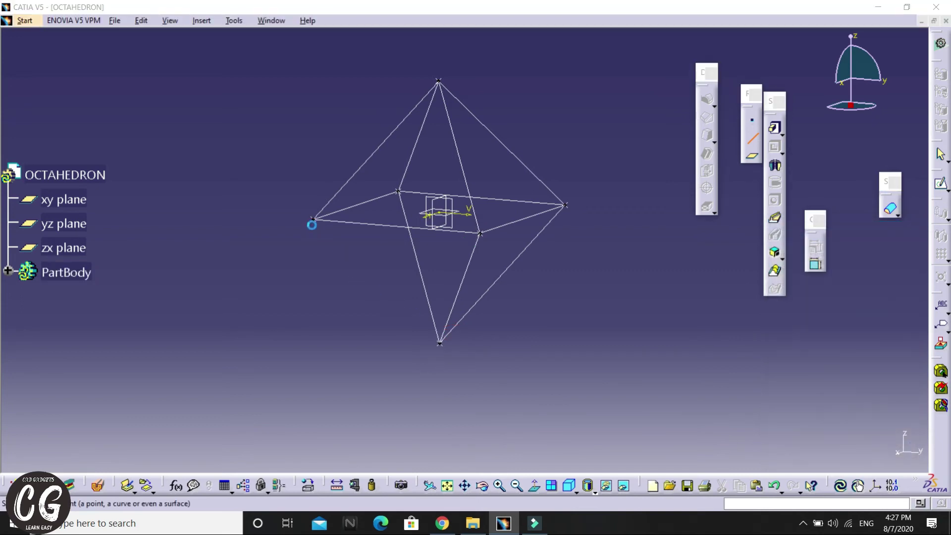
click(439, 343)
click(798, 450)
Step: Delete the (100) length dimension and orbit to inspect the clean wireframe
key(Escape)
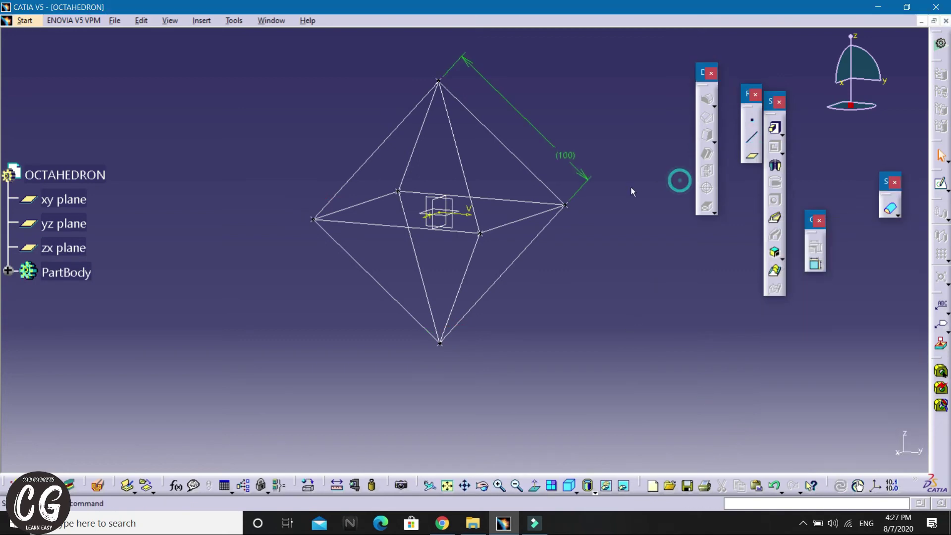
middle_drag(680, 181, 589, 187)
right_click(589, 187)
click(679, 356)
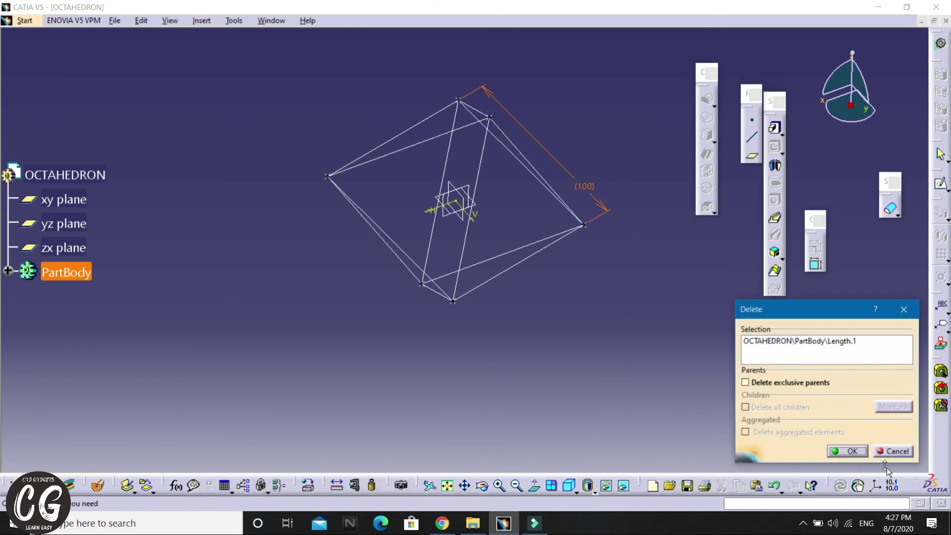
click(850, 451)
middle_drag(503, 132, 490, 294)
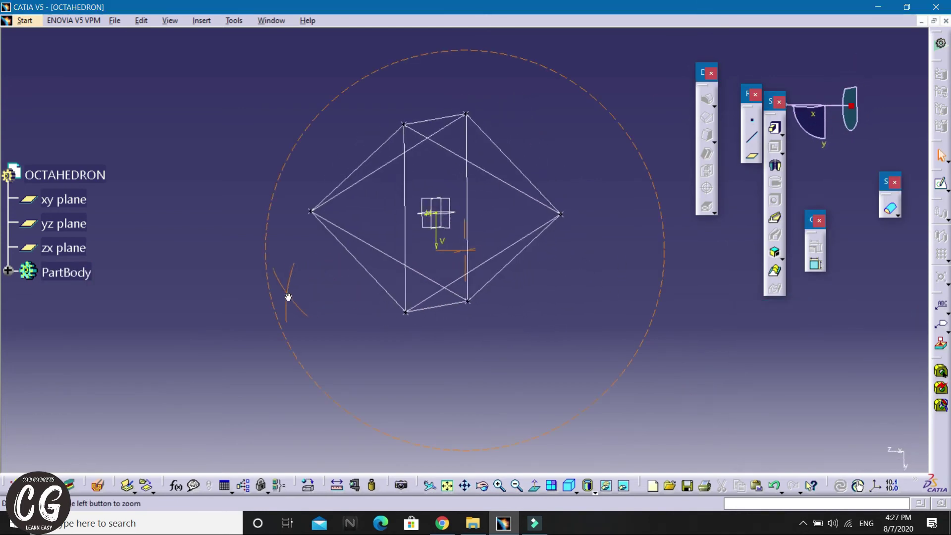
mouse_move(491, 294)
middle_down()
mouse_move(592, 326)
mouse_move(530, 193)
middle_up()
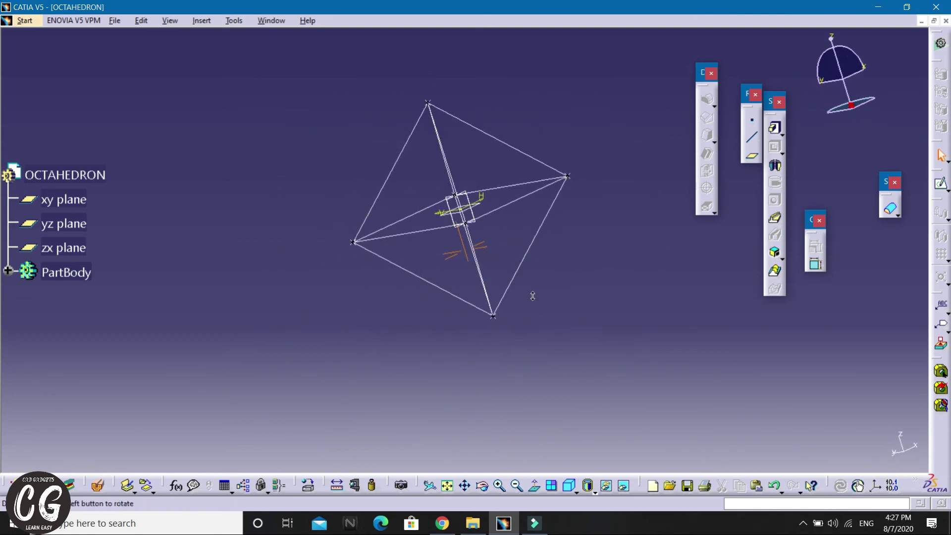
middle_drag(531, 197, 484, 218)
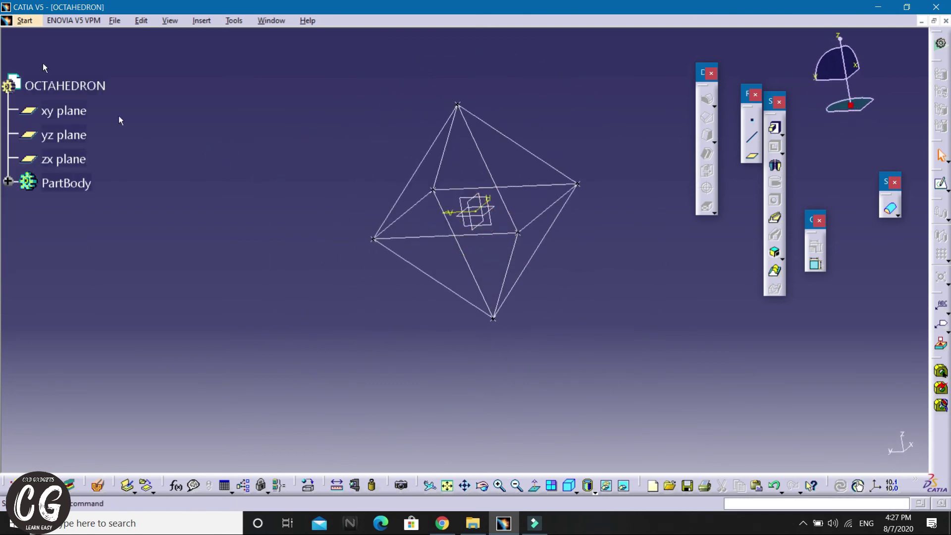
Step: Switch to Wireframe and Surface Design and fill the first upper triangular face
click(23, 21)
mouse_move(59, 50)
click(202, 290)
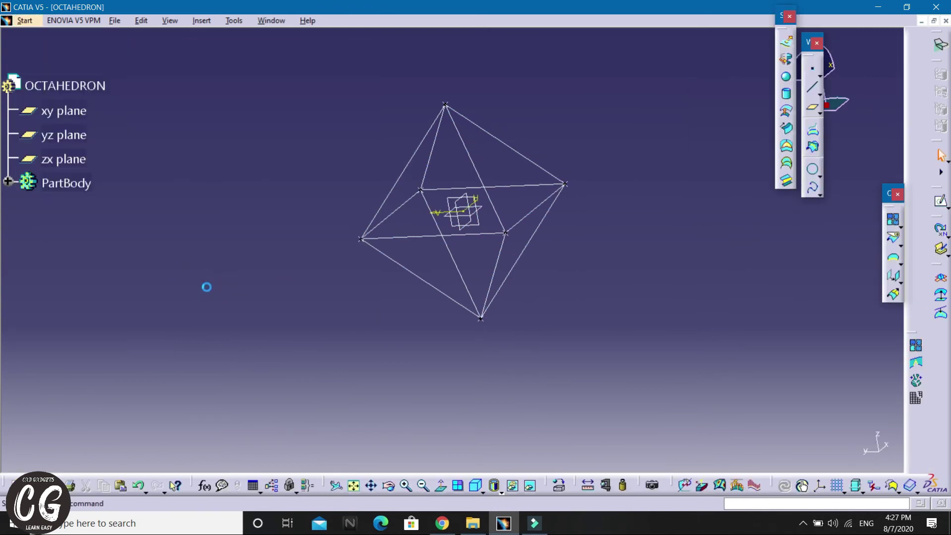
click(786, 146)
middle_drag(653, 168, 625, 150)
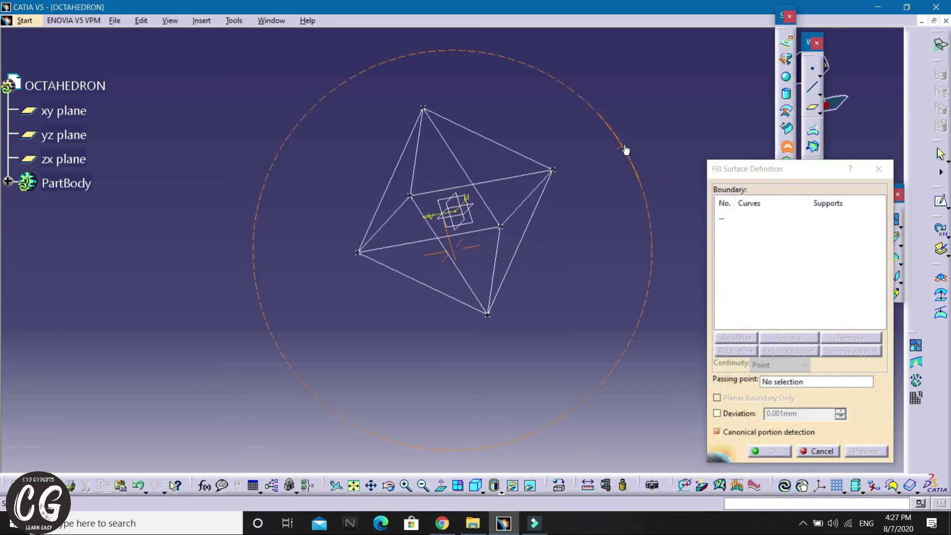
click(496, 140)
click(462, 165)
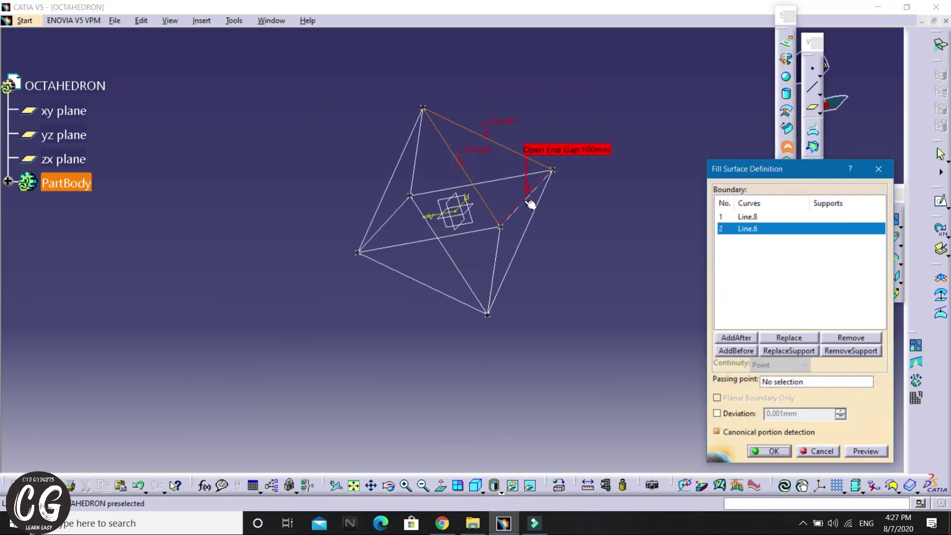
click(529, 204)
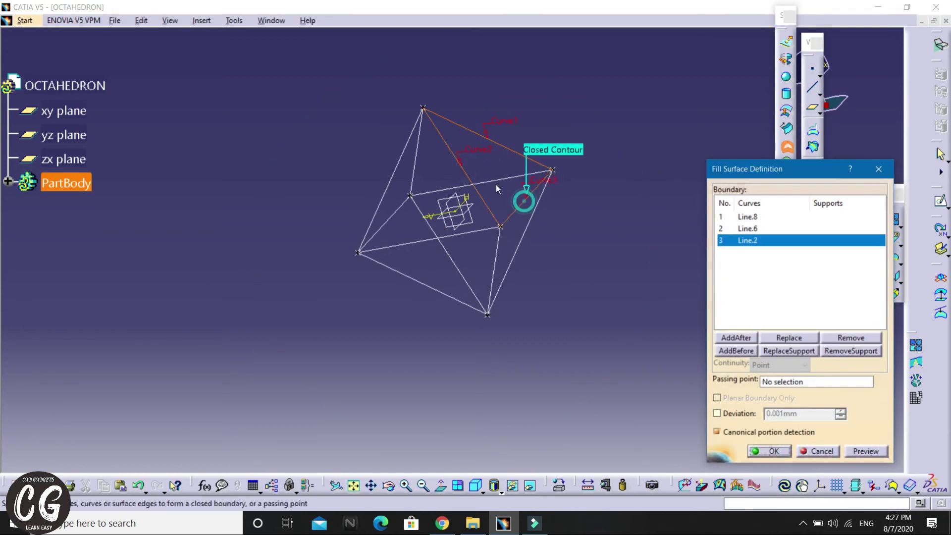
click(771, 452)
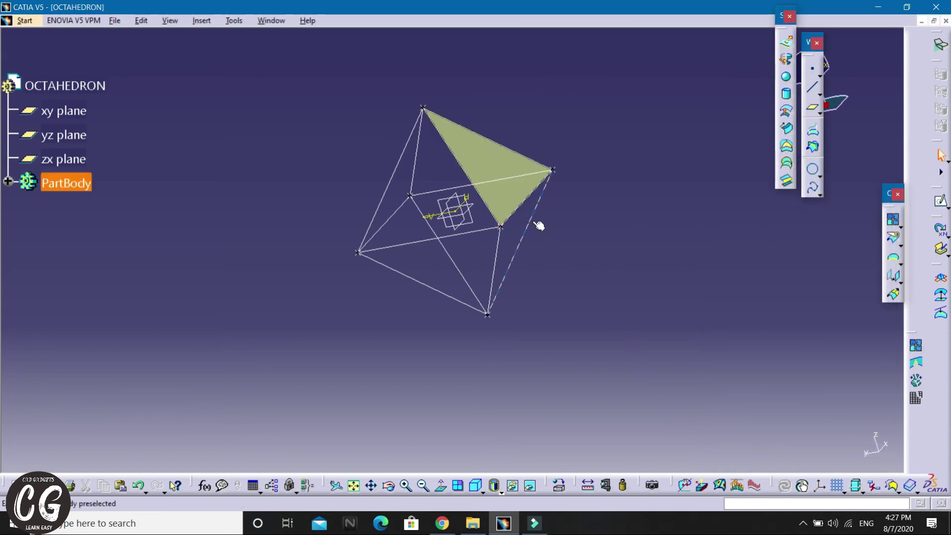
Step: Create a second fill surface on a lower triangular face
click(525, 206)
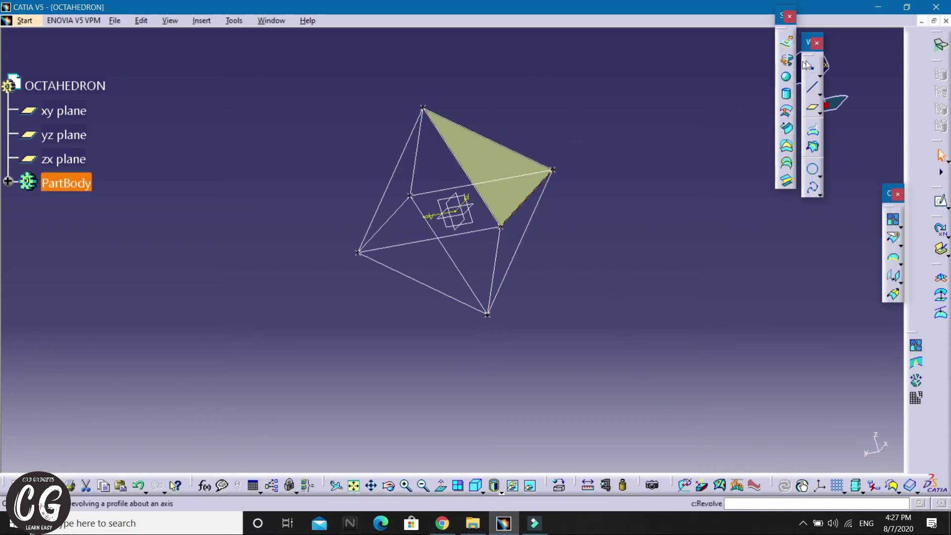
click(787, 148)
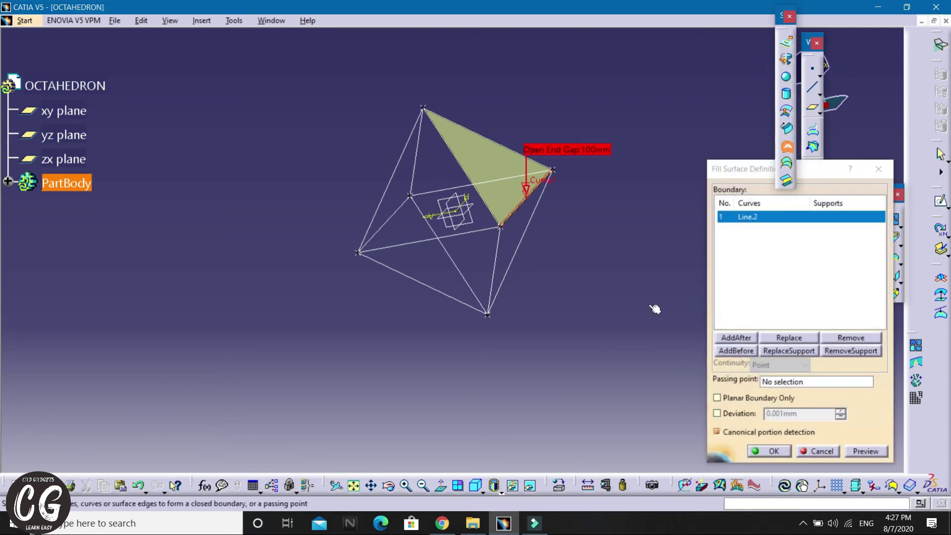
click(520, 238)
click(495, 252)
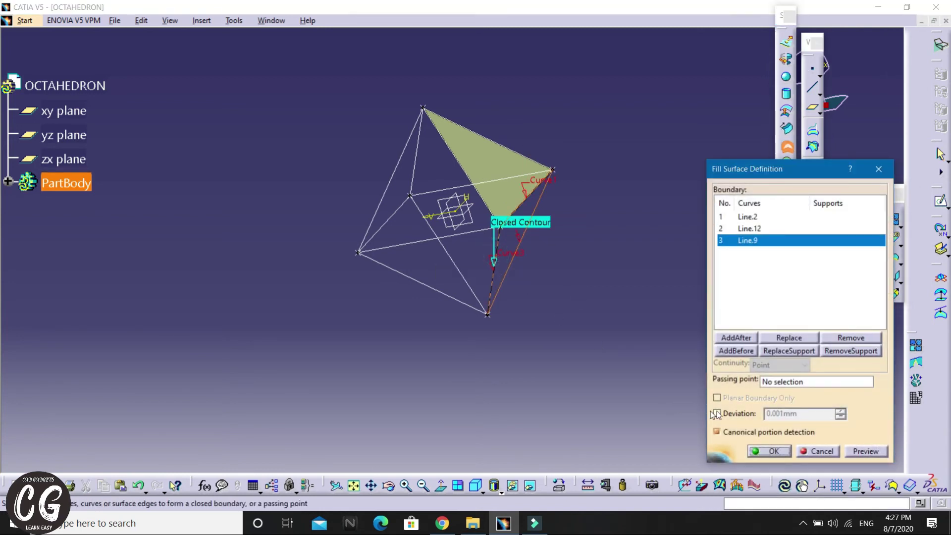
click(767, 451)
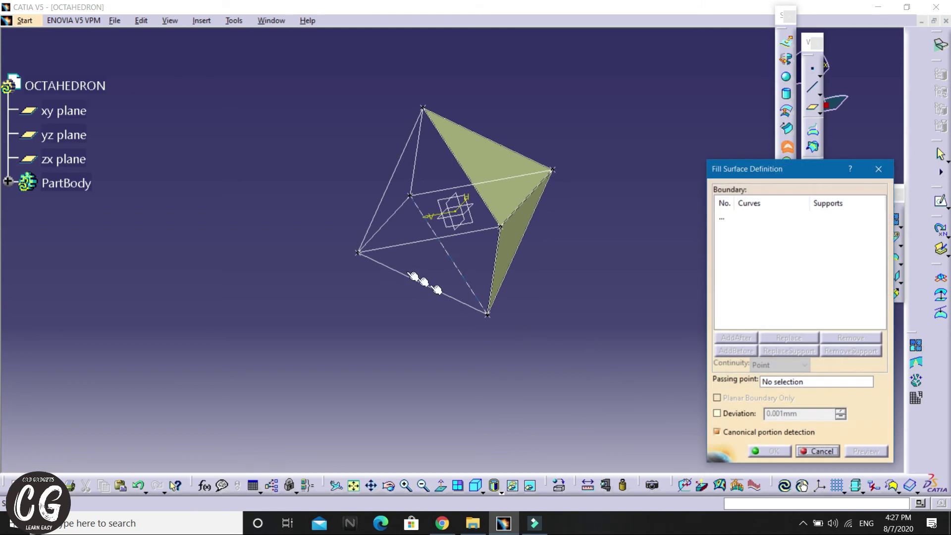
Step: Fill the right upper face and another lower face from their three edges
mouse_move(369, 253)
middle_down()
mouse_move(509, 278)
mouse_move(630, 240)
middle_up()
click(503, 167)
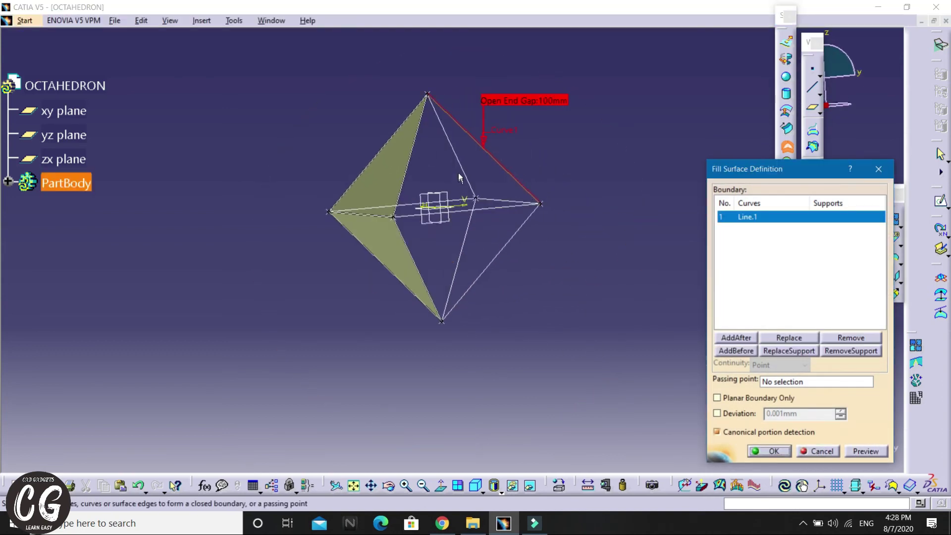
click(486, 200)
middle_drag(486, 199, 499, 217)
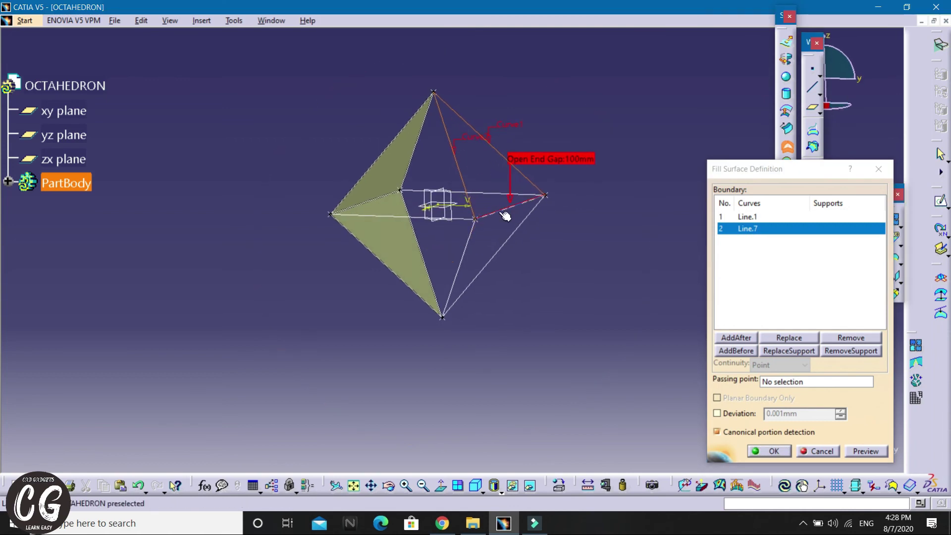
click(504, 216)
click(773, 452)
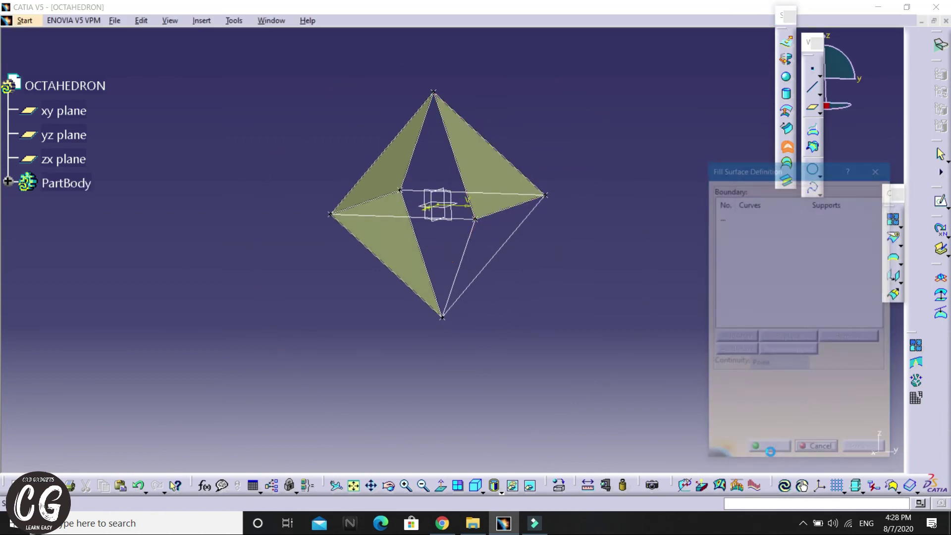
click(509, 208)
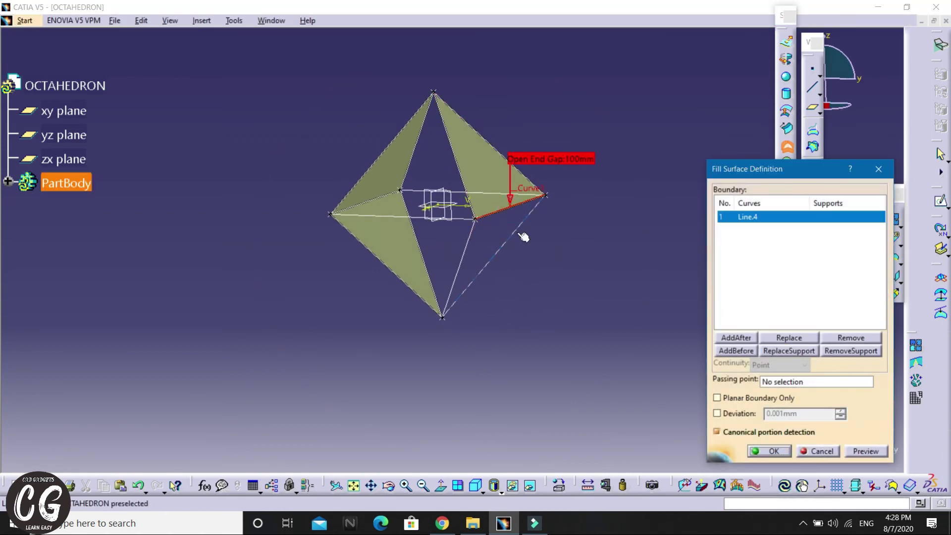
click(468, 245)
click(468, 254)
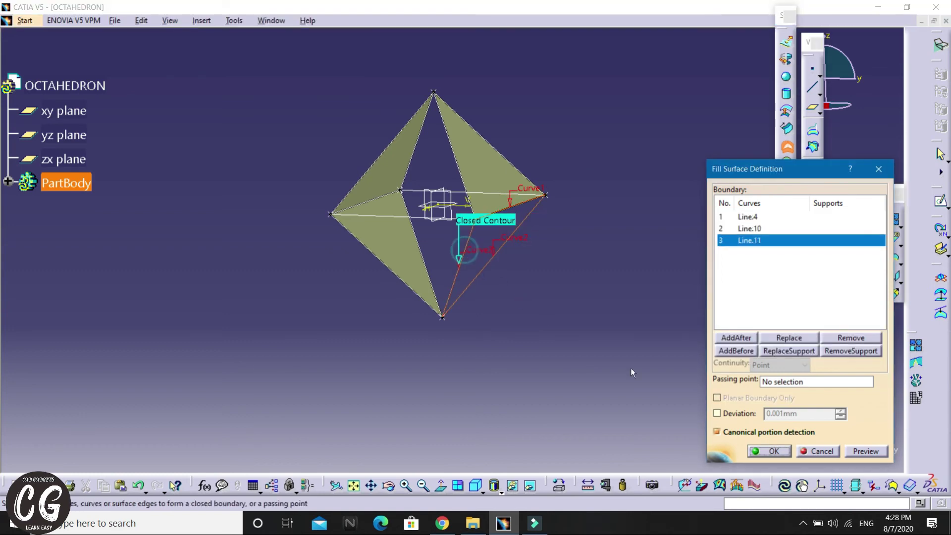
click(760, 450)
Step: Select edge loops for further unfilled faces and create another fill surface
mouse_move(436, 347)
middle_down()
mouse_move(449, 234)
mouse_move(546, 198)
middle_up()
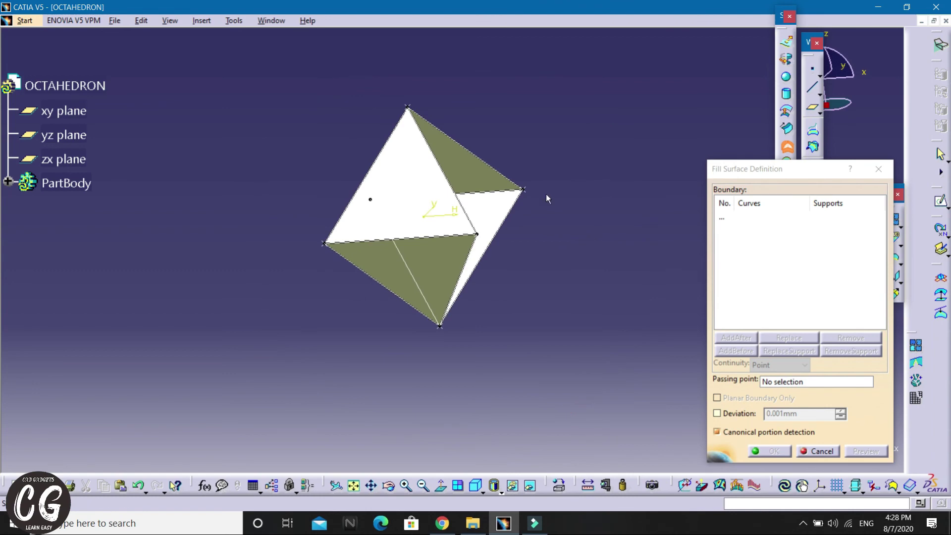
click(482, 159)
click(513, 200)
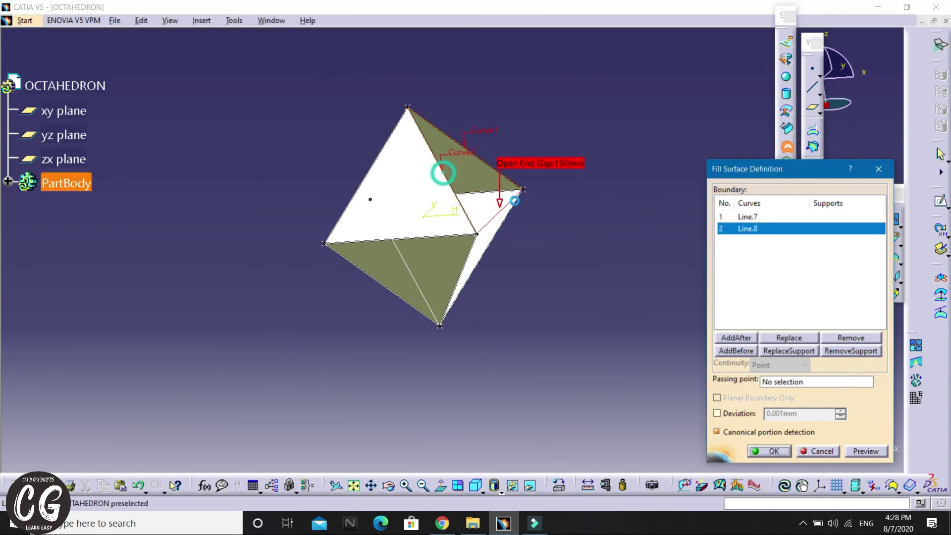
click(511, 205)
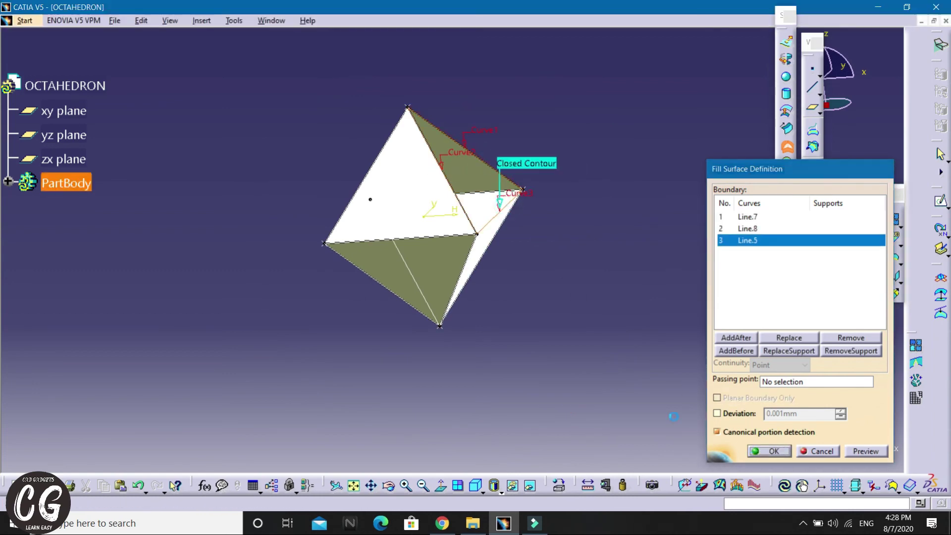
middle_drag(594, 361, 518, 204)
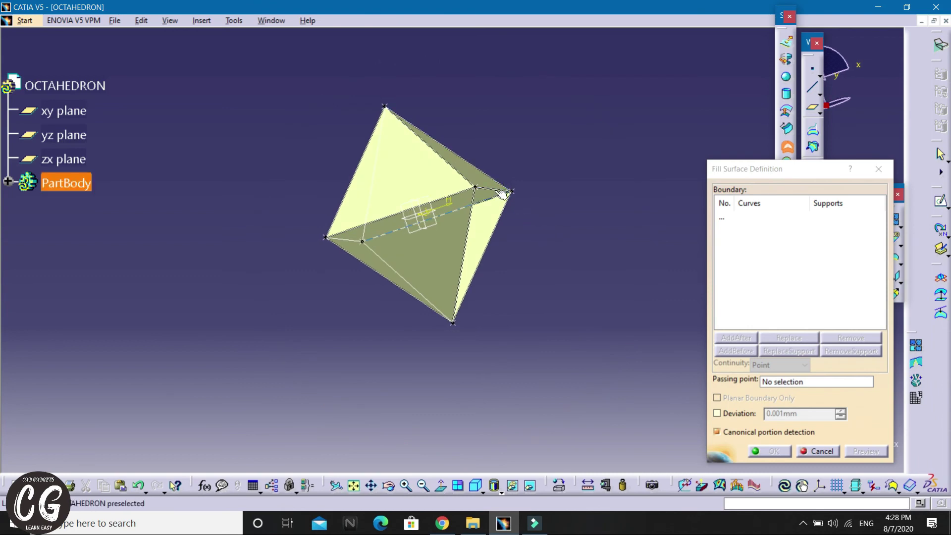
click(502, 195)
click(490, 210)
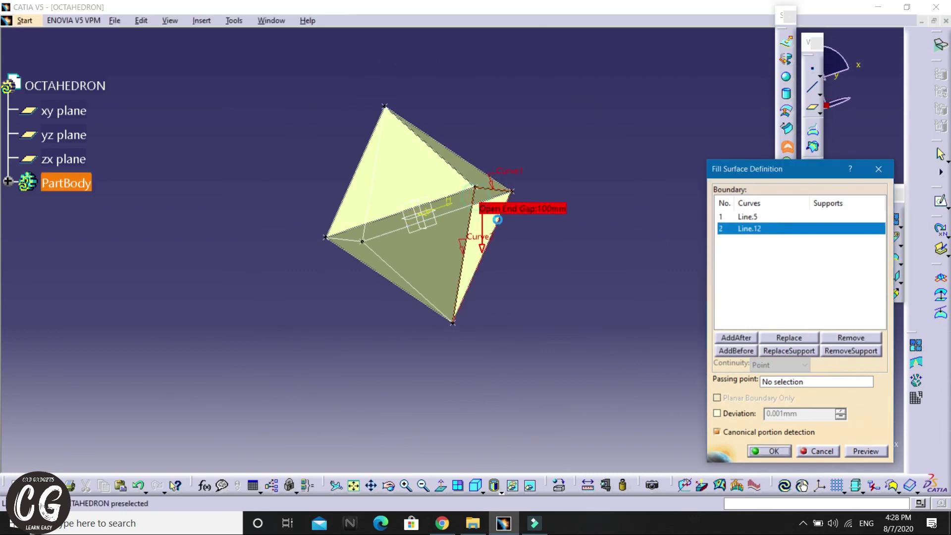
click(503, 221)
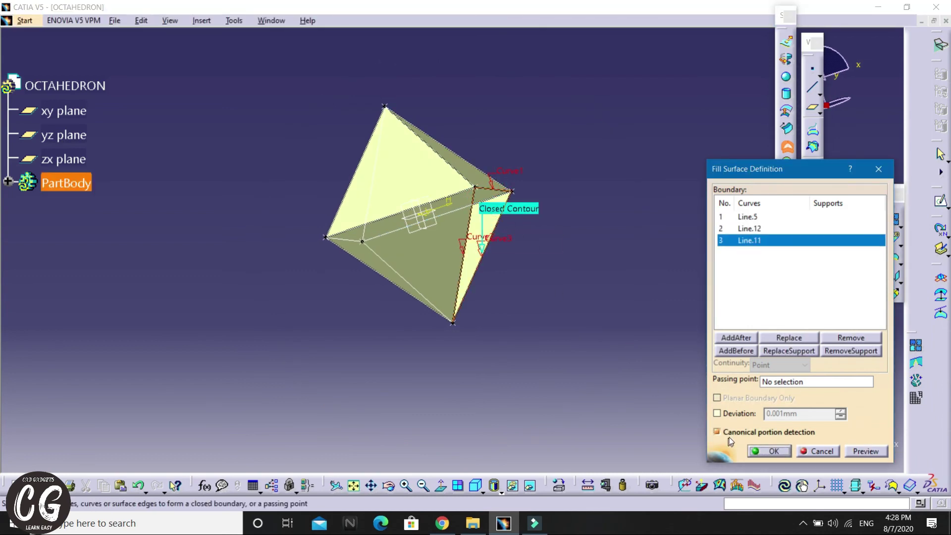
click(756, 451)
Step: Fill the last two open faces, then dismiss the empty Fill dialog
mouse_move(382, 176)
middle_down()
mouse_move(633, 236)
mouse_move(526, 155)
middle_up()
click(533, 165)
click(532, 190)
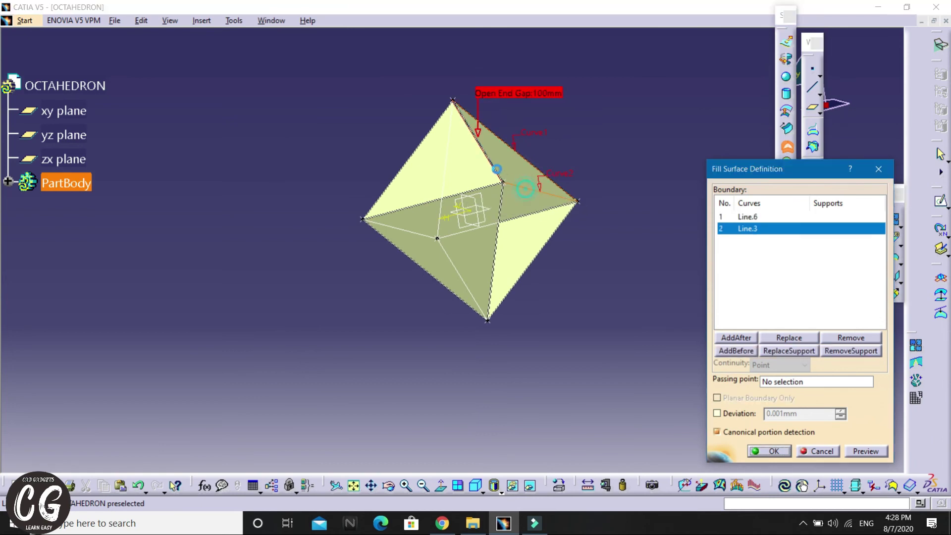
click(494, 168)
click(755, 452)
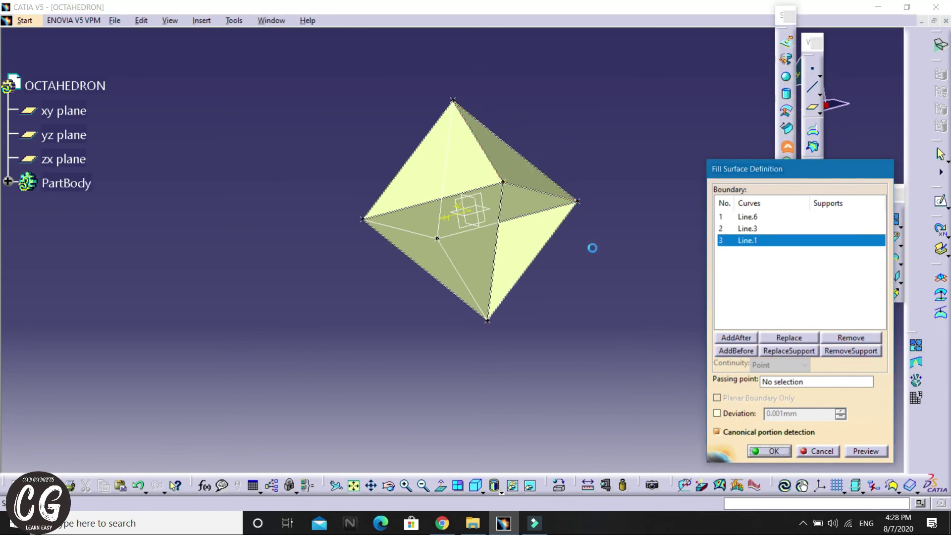
click(554, 196)
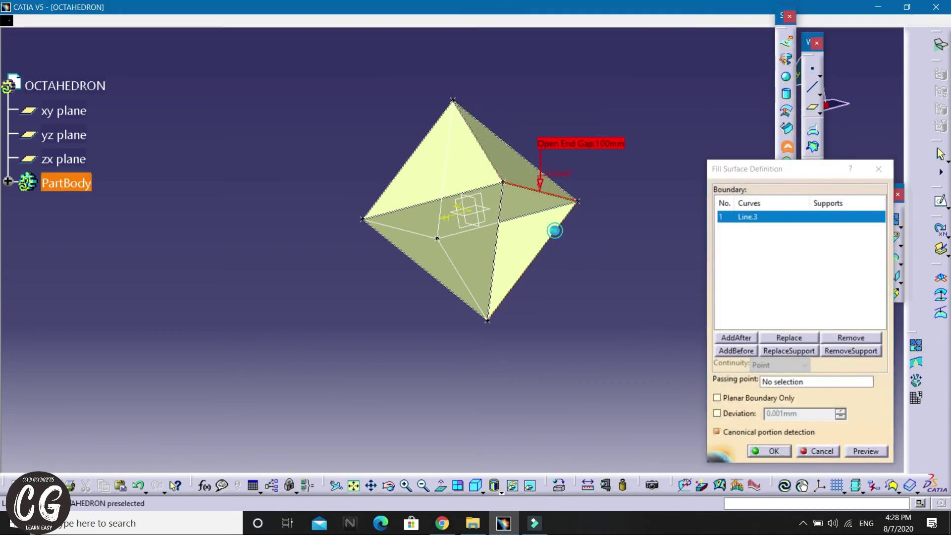
click(498, 245)
click(503, 270)
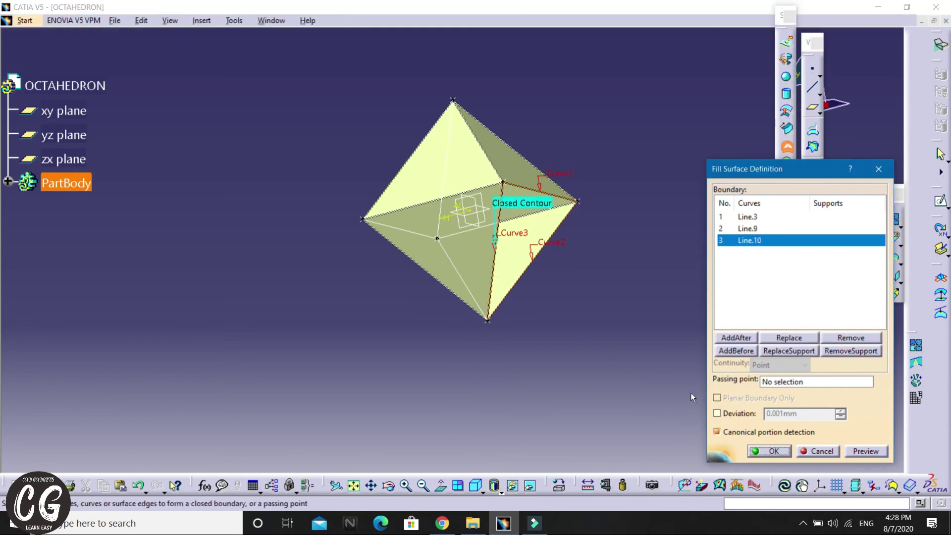
click(757, 451)
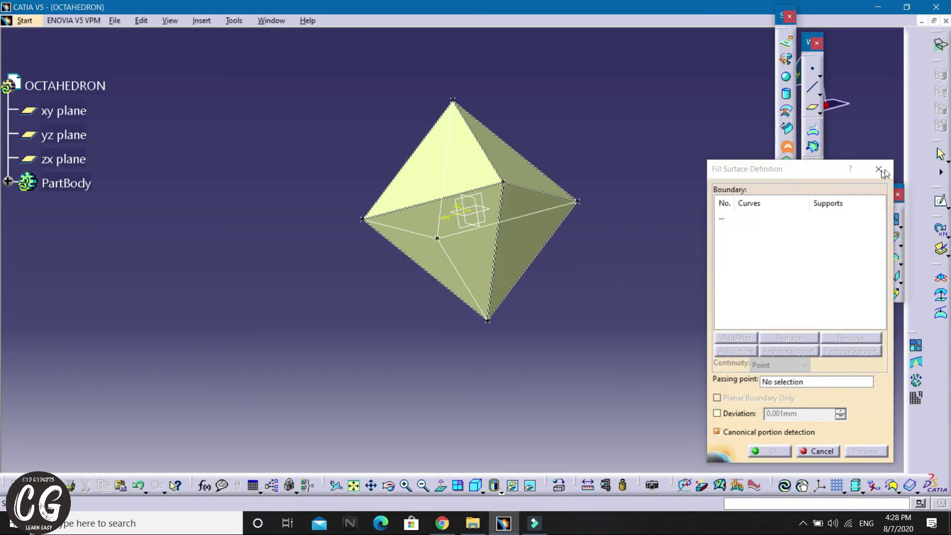
click(889, 170)
middle_drag(664, 199, 572, 189)
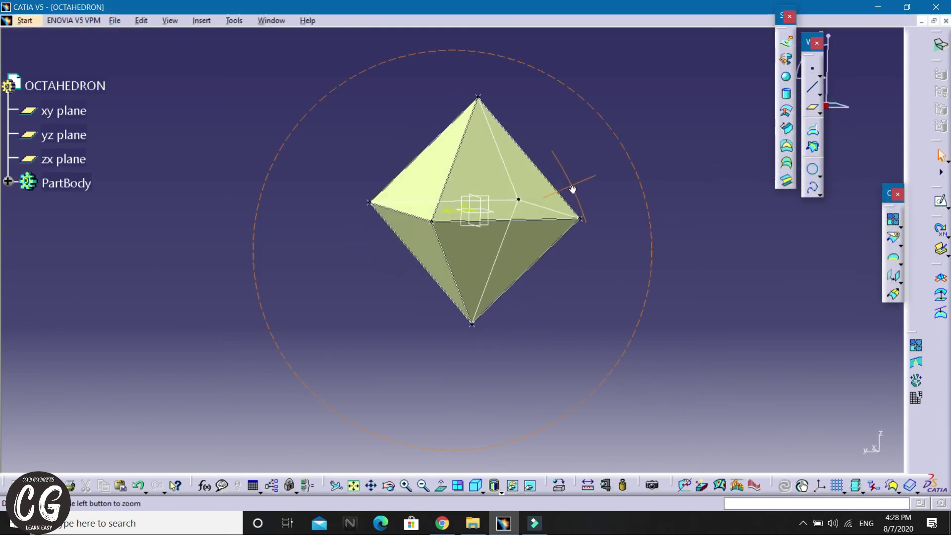
Step: Use Join with Fill.1 through Fill.8 picked from the specification tree
click(892, 218)
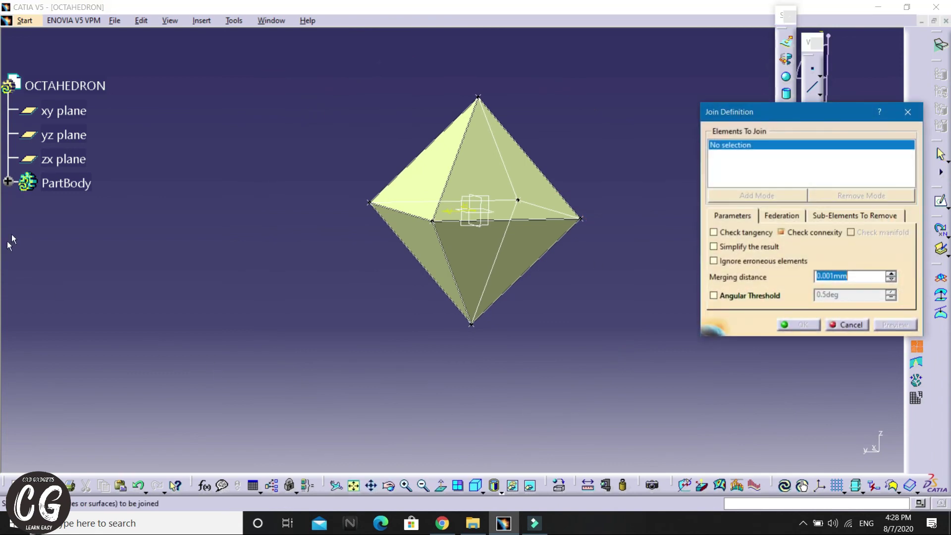
click(7, 182)
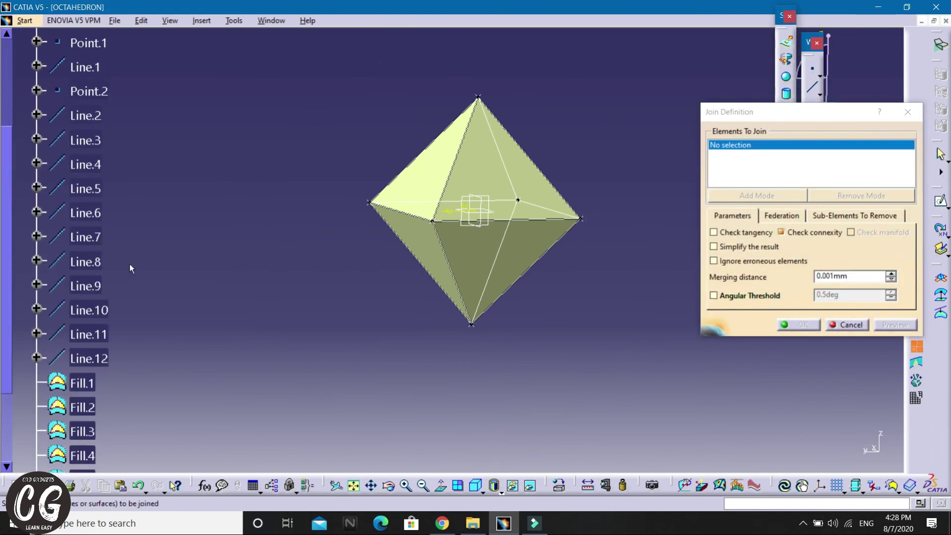
scroll(97, 287, down, 1)
click(60, 247)
click(59, 264)
click(59, 283)
click(59, 300)
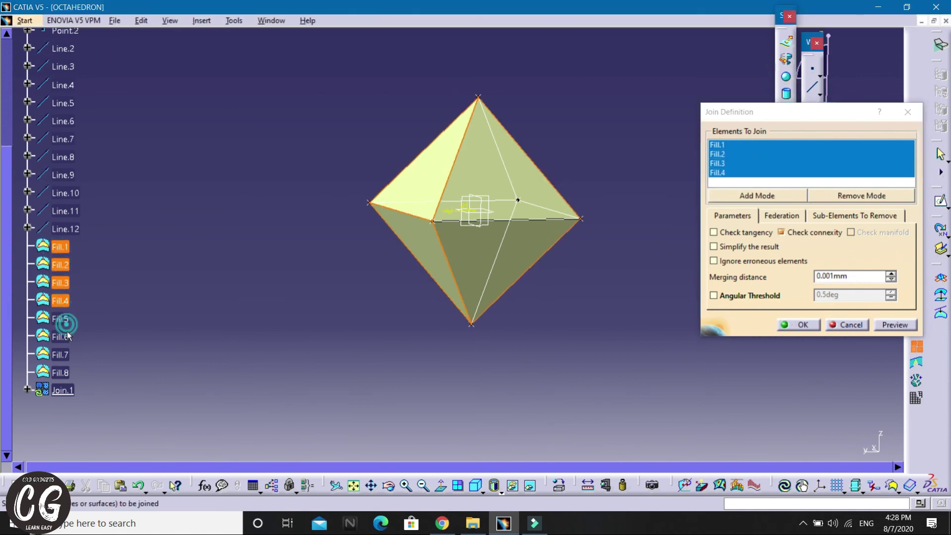
click(60, 318)
click(60, 336)
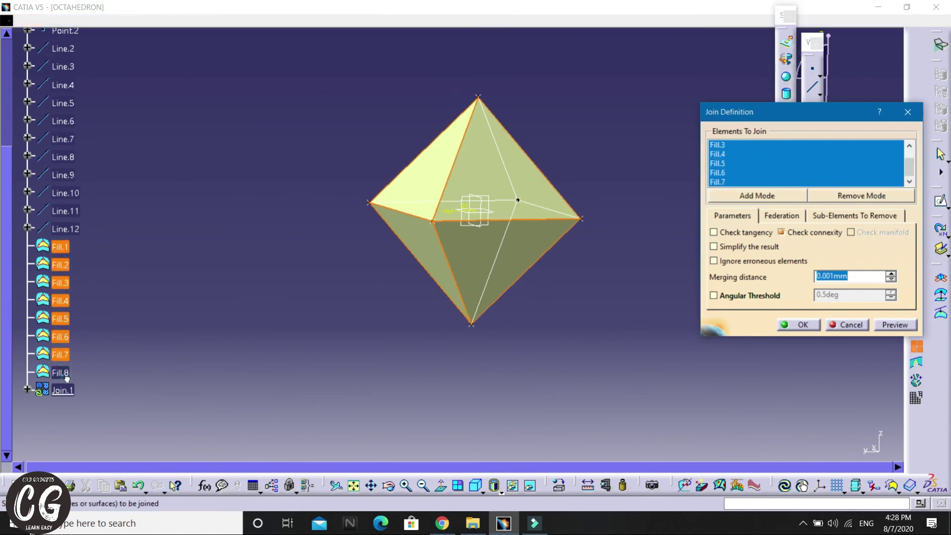
click(60, 355)
click(61, 372)
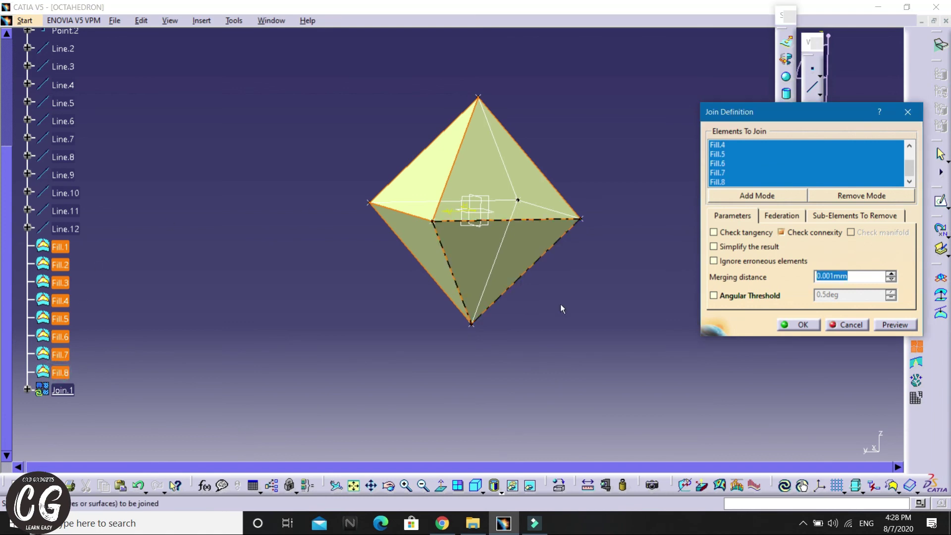
click(796, 326)
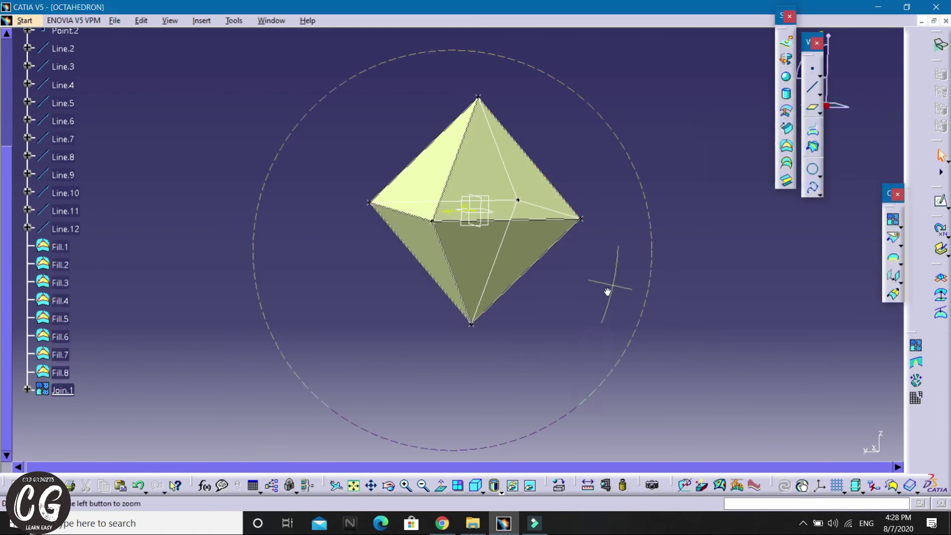
middle_drag(604, 294, 540, 303)
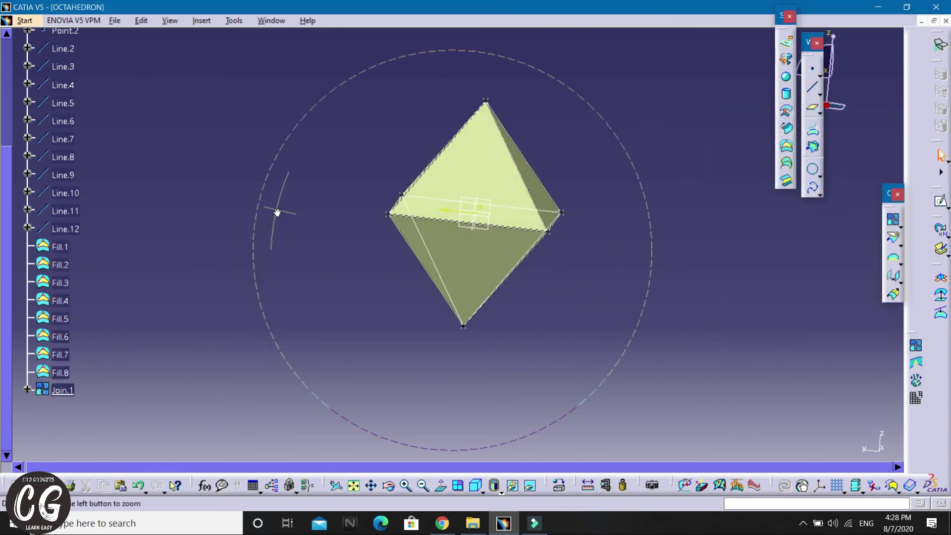
middle_drag(276, 212, 240, 202)
scroll(99, 140, up, 3)
scroll(28, 46, up, 2)
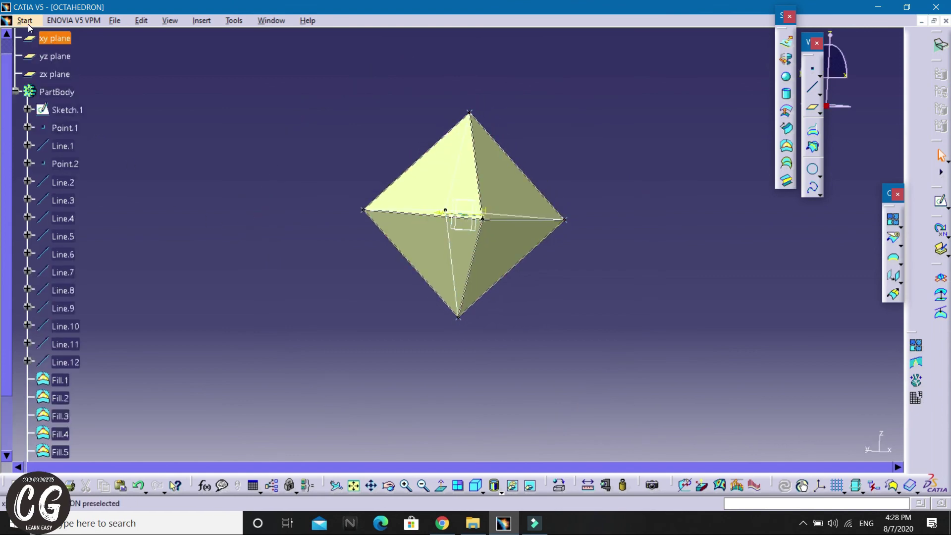
Step: Switch to Part Design and apply Close Surface to Join.1, creating CloseSurface.1
click(29, 24)
click(202, 49)
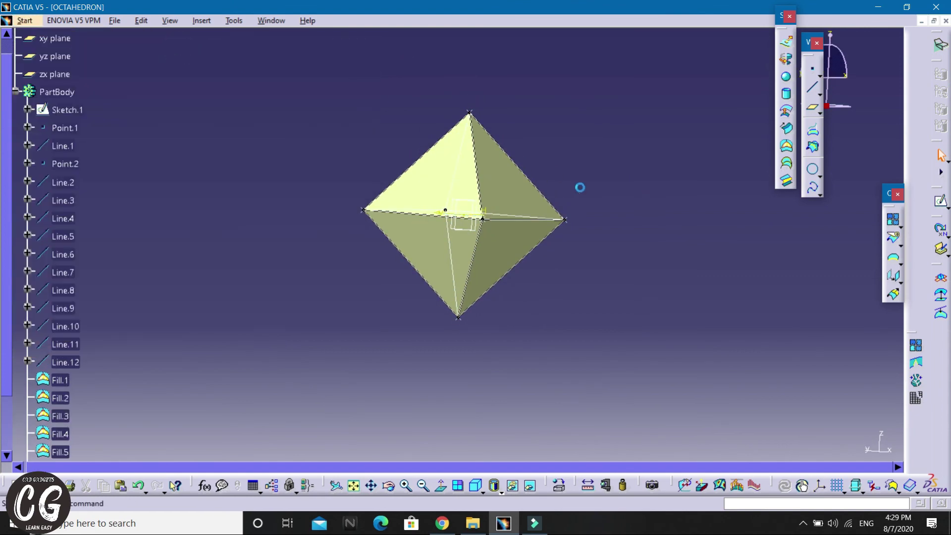
middle_drag(578, 171, 548, 176)
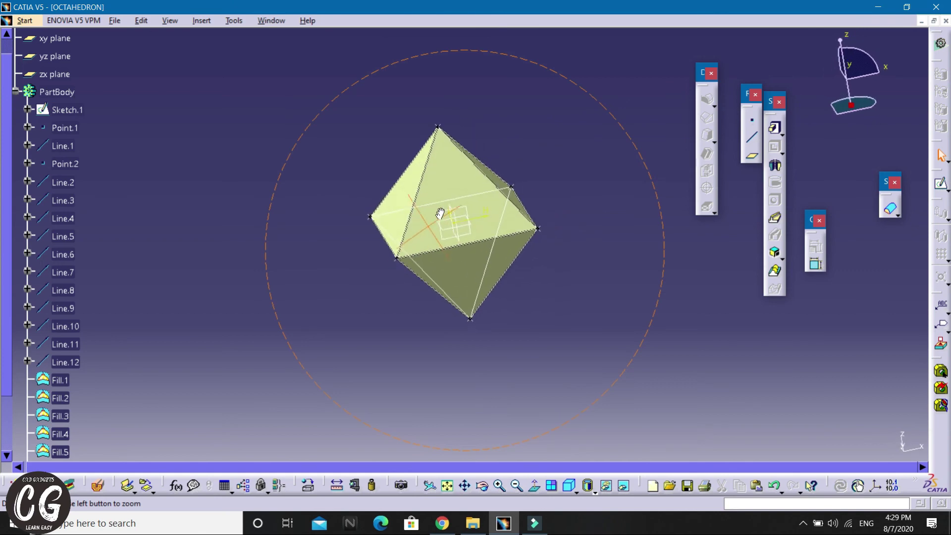
click(891, 210)
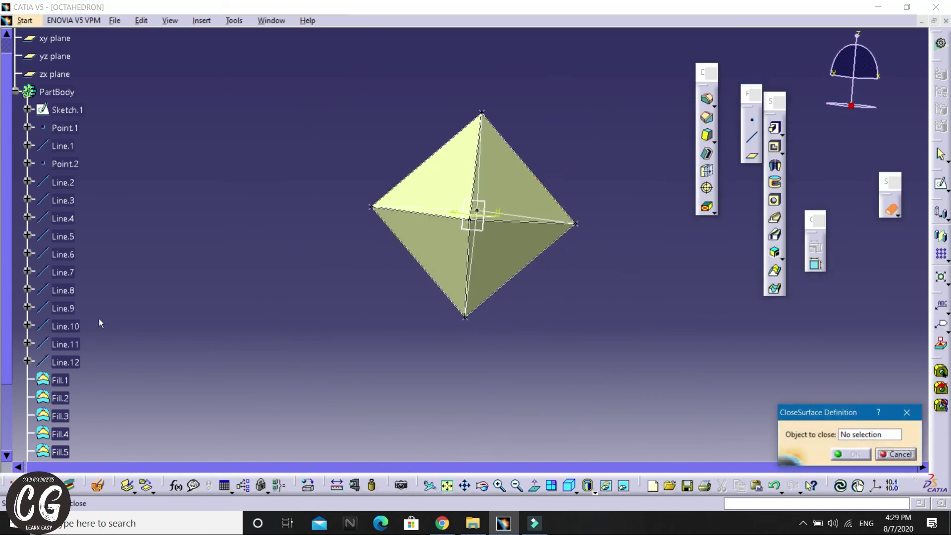
scroll(85, 319, down, 3)
click(65, 347)
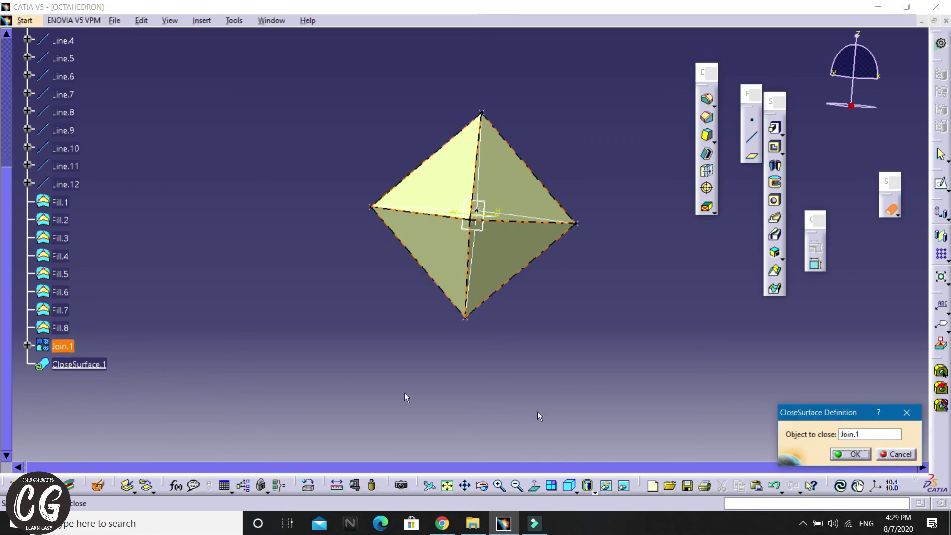
click(849, 454)
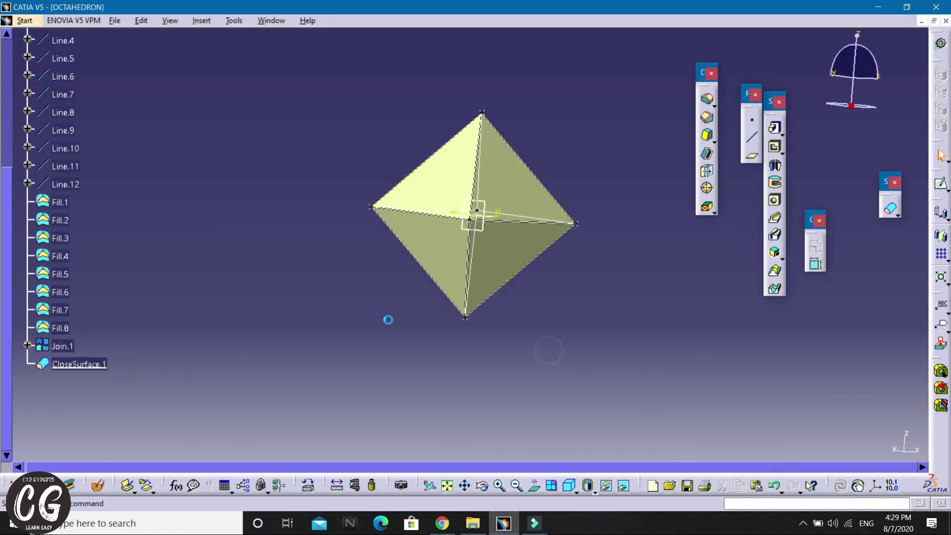
ctrl+middle_drag(376, 314, 232, 300)
scroll(186, 243, up, 3)
scroll(135, 211, up, 2)
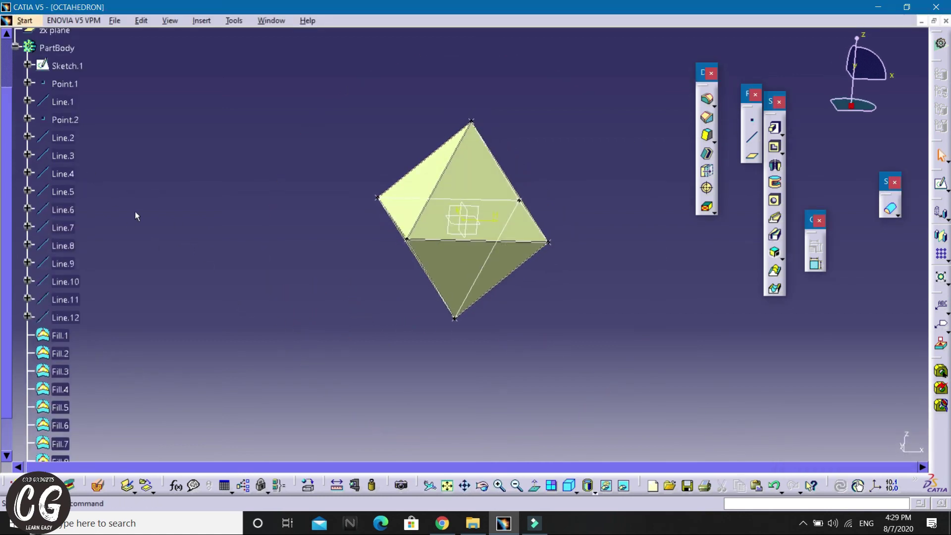
ctrl+scroll(143, 214, down, 2)
ctrl+scroll(142, 214, down, 2)
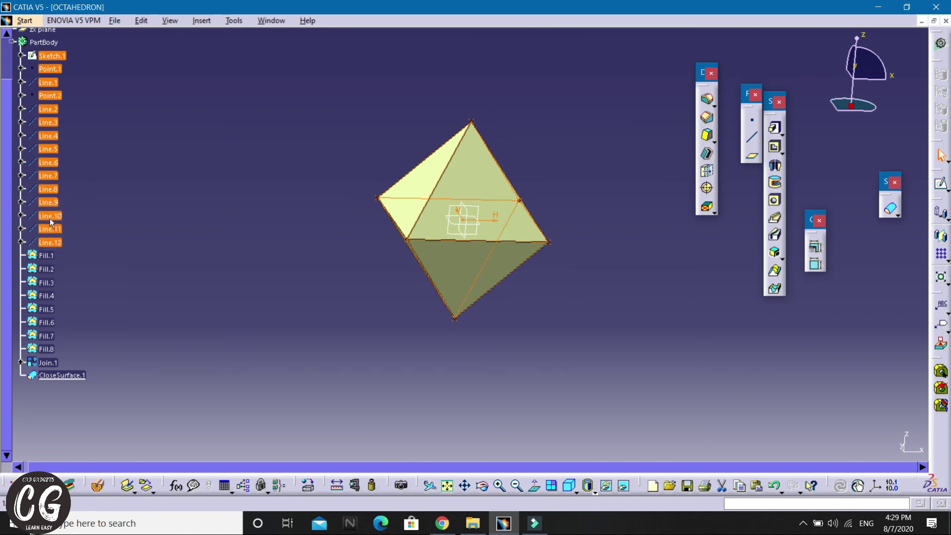
Step: Hide the sketch, points and lines, then hide the eight fill surfaces
right_click(53, 218)
click(62, 253)
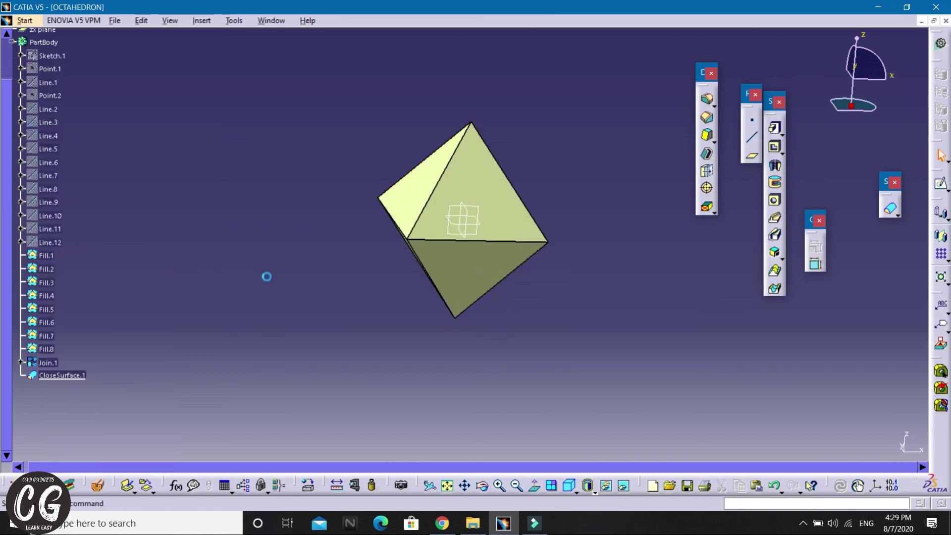
middle_drag(347, 287, 352, 272)
right_click(51, 257)
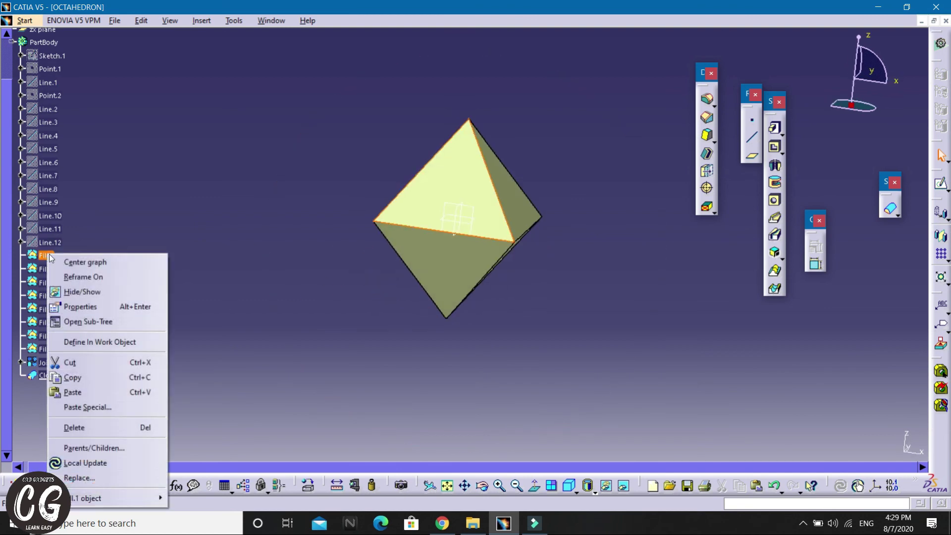
click(82, 291)
Step: Orbit around the octahedron solid, briefly selecting then deselecting the part body
mouse_move(402, 318)
middle_down()
mouse_move(288, 254)
mouse_move(240, 213)
mouse_move(460, 269)
mouse_move(456, 237)
mouse_move(563, 255)
mouse_move(340, 275)
mouse_move(484, 343)
middle_up()
right_click(484, 343)
click(663, 415)
mouse_move(608, 310)
middle_down()
mouse_move(510, 297)
mouse_move(517, 320)
middle_up()
click(531, 334)
mouse_move(519, 146)
middle_down()
mouse_move(488, 96)
mouse_move(308, 218)
mouse_move(287, 340)
mouse_move(494, 240)
mouse_move(555, 265)
mouse_move(504, 218)
mouse_move(424, 201)
mouse_move(497, 371)
mouse_move(574, 466)
middle_up()
Step: Try the Wireframe and Shading render styles, then settle on Shading with Material
click(594, 492)
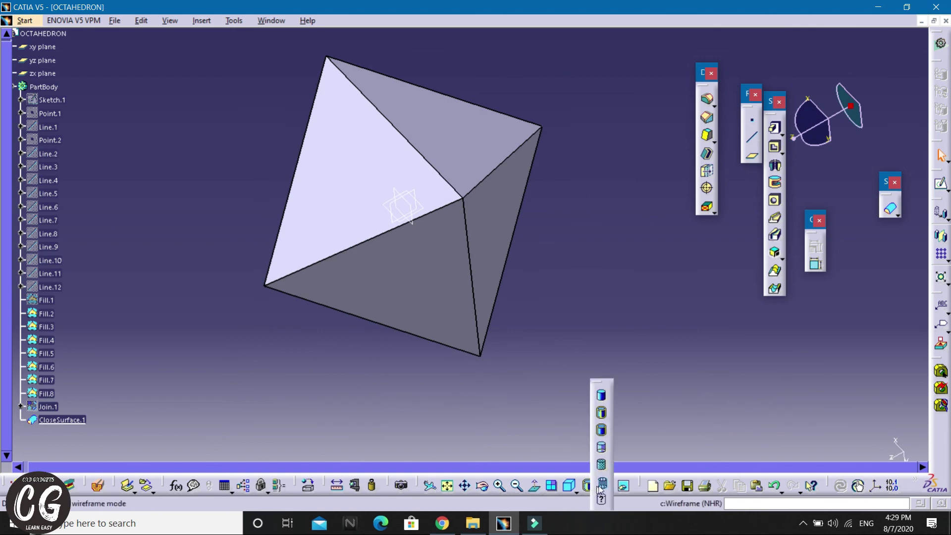
mouse_move(571, 287)
middle_down()
mouse_move(527, 250)
mouse_move(515, 346)
mouse_move(601, 263)
middle_up()
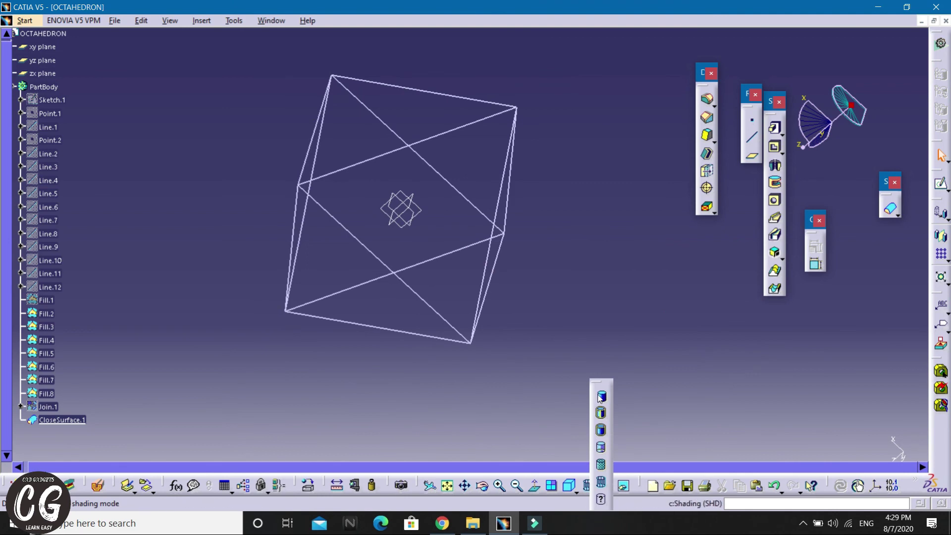
click(599, 389)
middle_drag(372, 332, 492, 228)
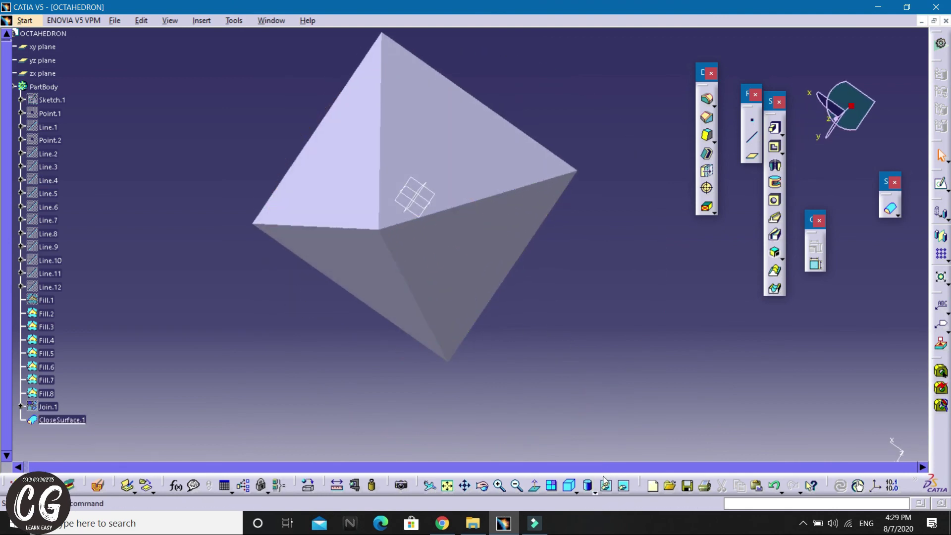
click(590, 484)
click(603, 465)
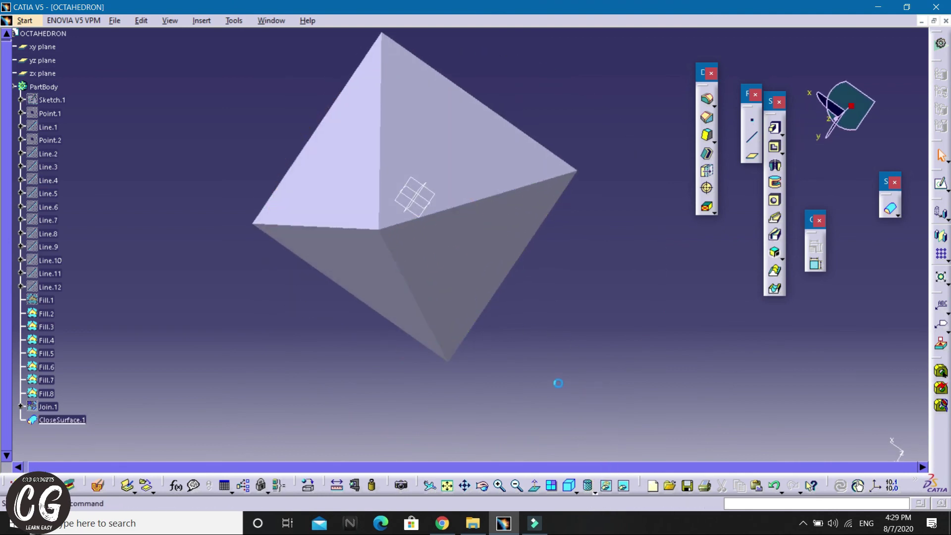